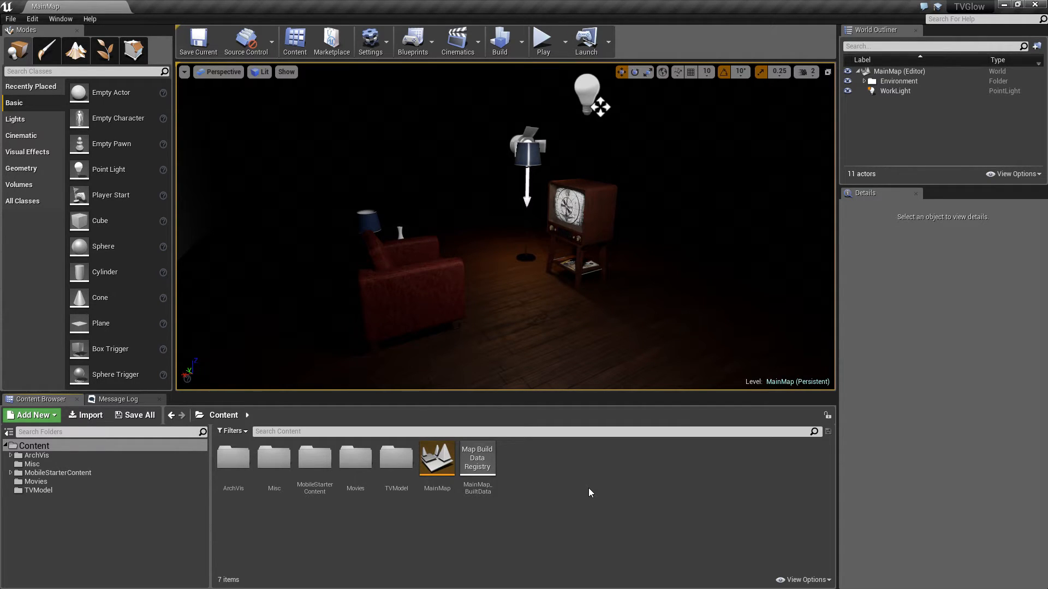
Inspect the WorkLight point light's details and open the Level Blueprint of MainMap
{"action": "left_click", "coordinate": [888, 92]}
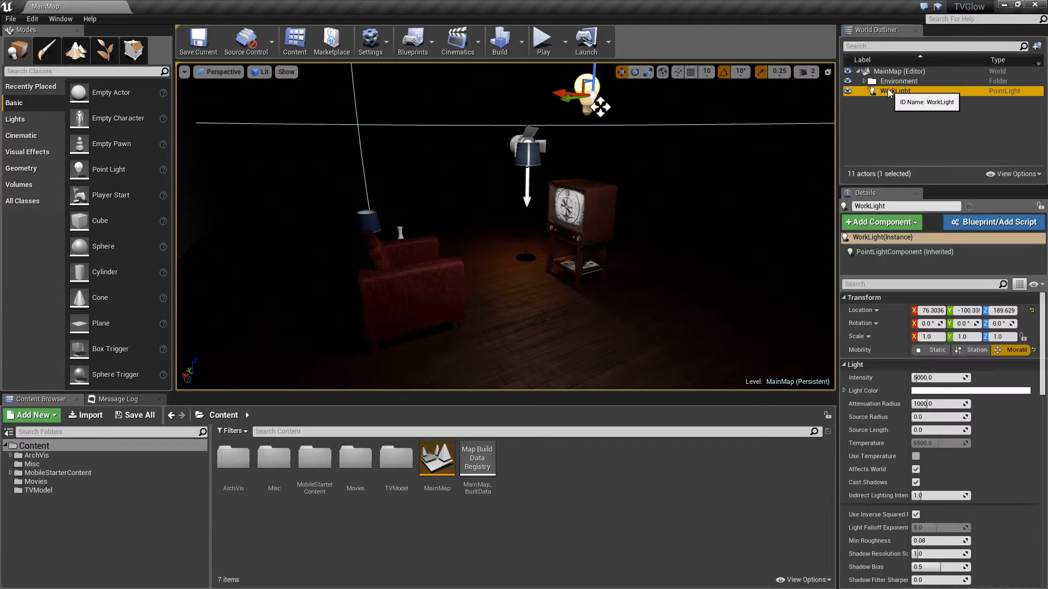
{"action": "left_click", "coordinate": [888, 109]}
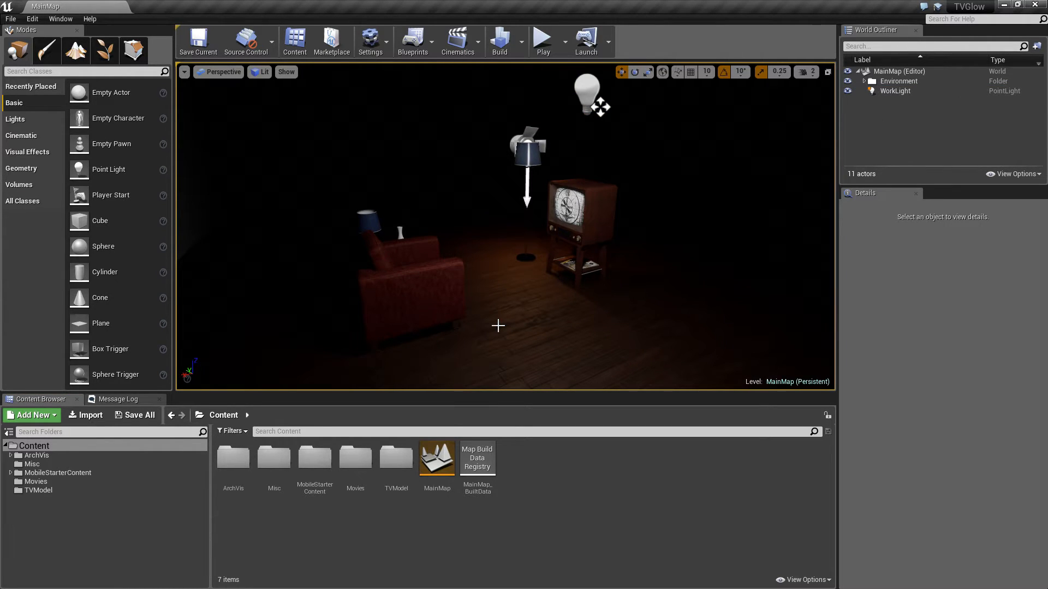
{"action": "left_click", "coordinate": [413, 48]}
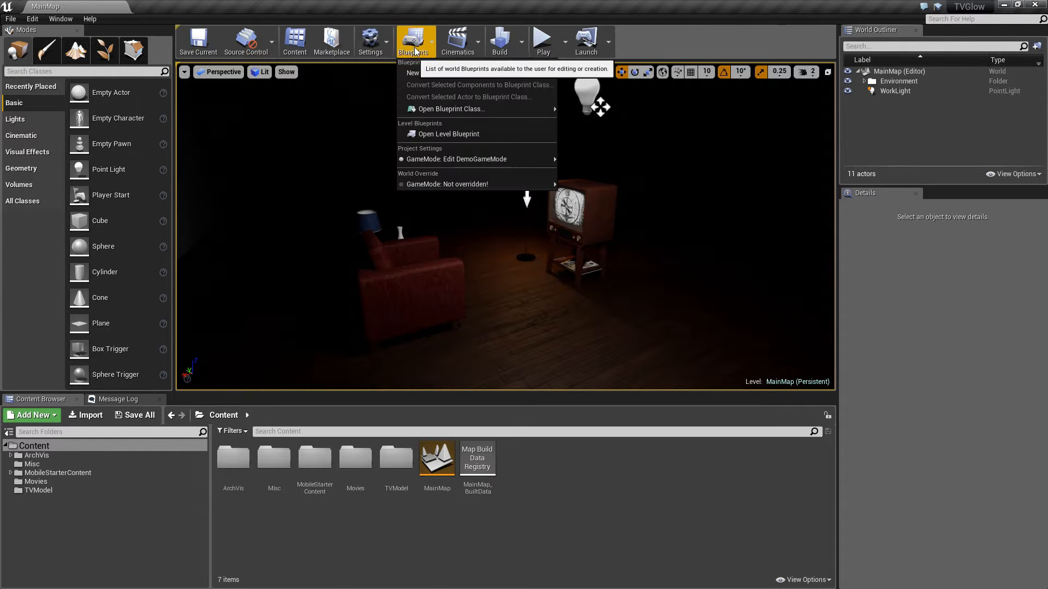
{"action": "left_click", "coordinate": [449, 133]}
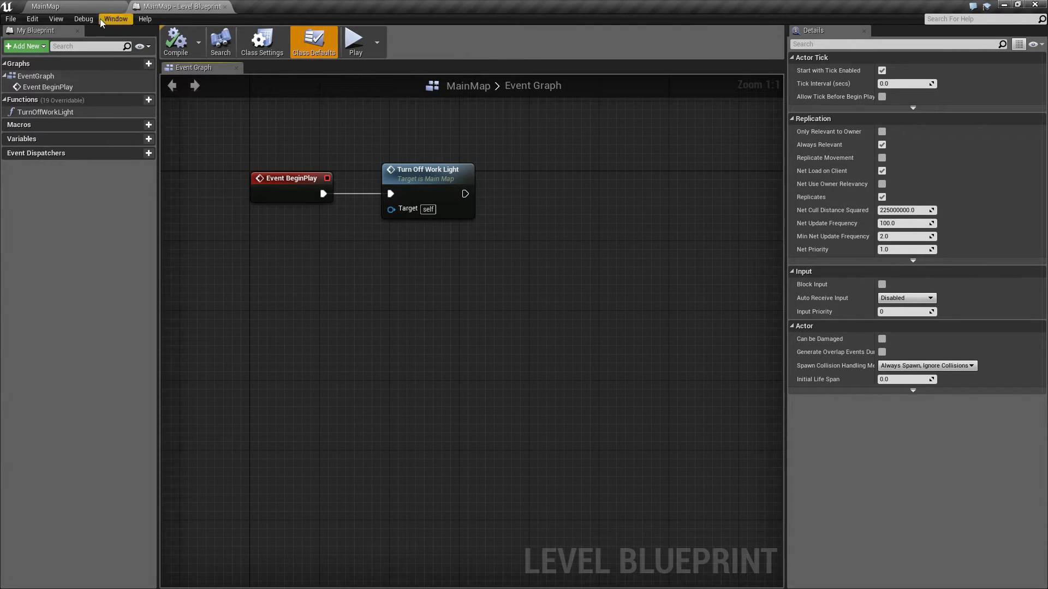
Return to the MainMap level, play-test it in the editor and stop the session
{"action": "left_click", "coordinate": [94, 4]}
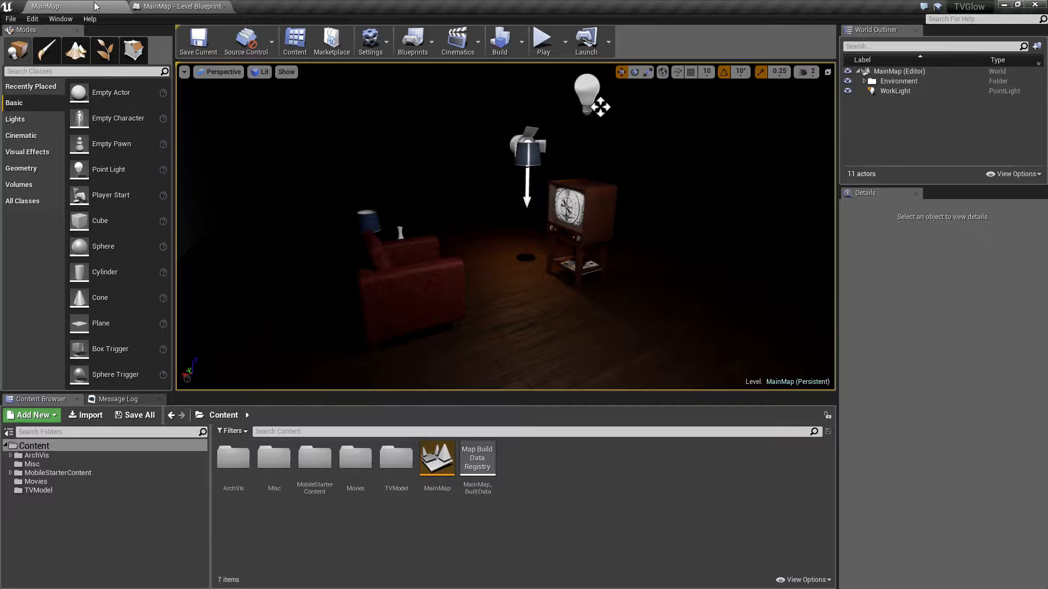
{"action": "left_click", "coordinate": [542, 41]}
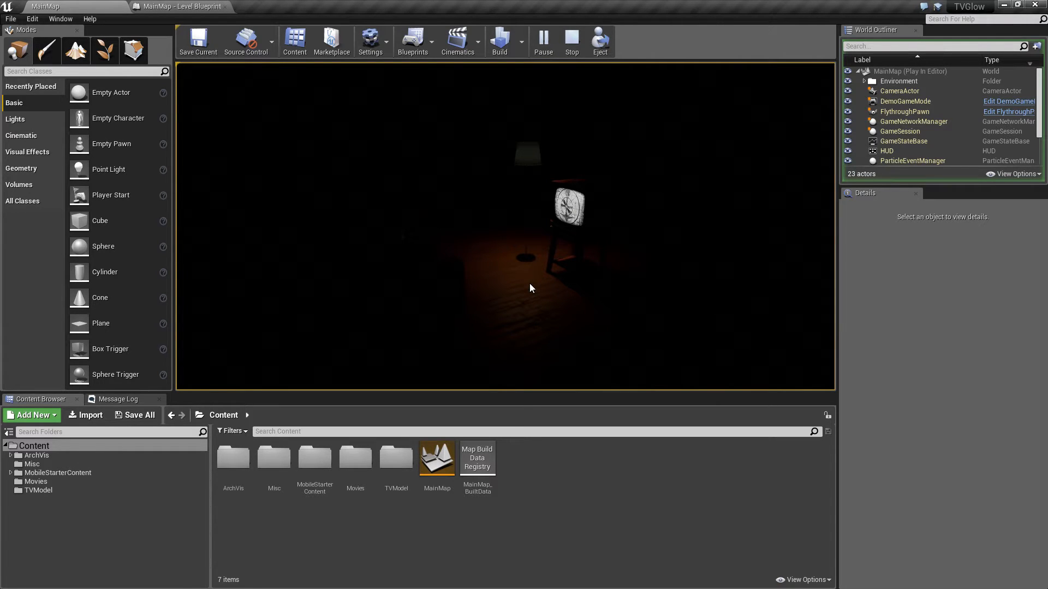
{"action": "left_click", "coordinate": [571, 38]}
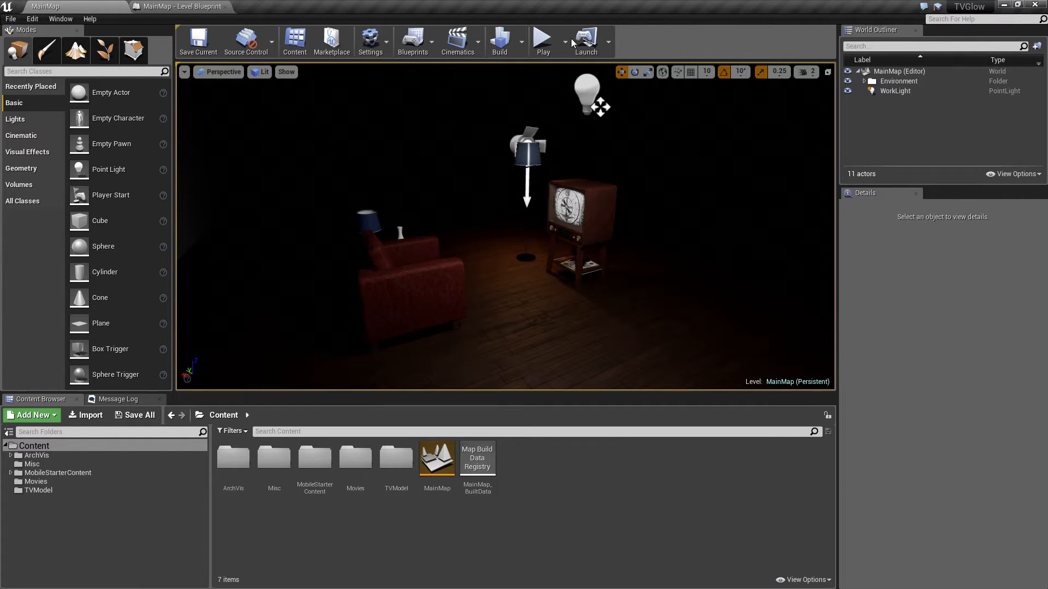
Import the Lands_Of_Wind.mp4 video into the project's Movies folder
{"action": "double_click", "coordinate": [355, 459]}
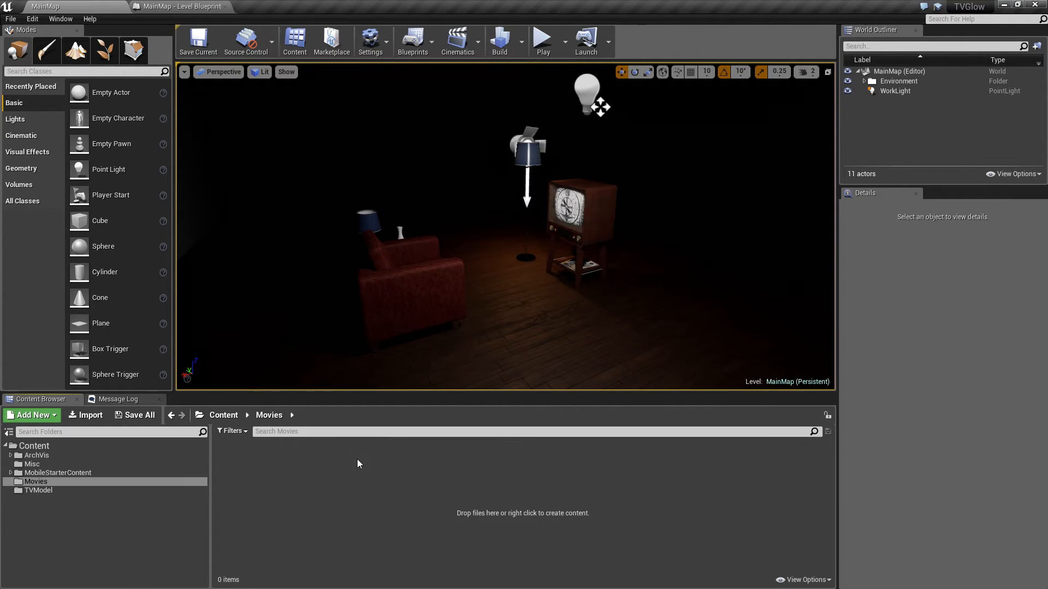
{"action": "left_click", "coordinate": [89, 418]}
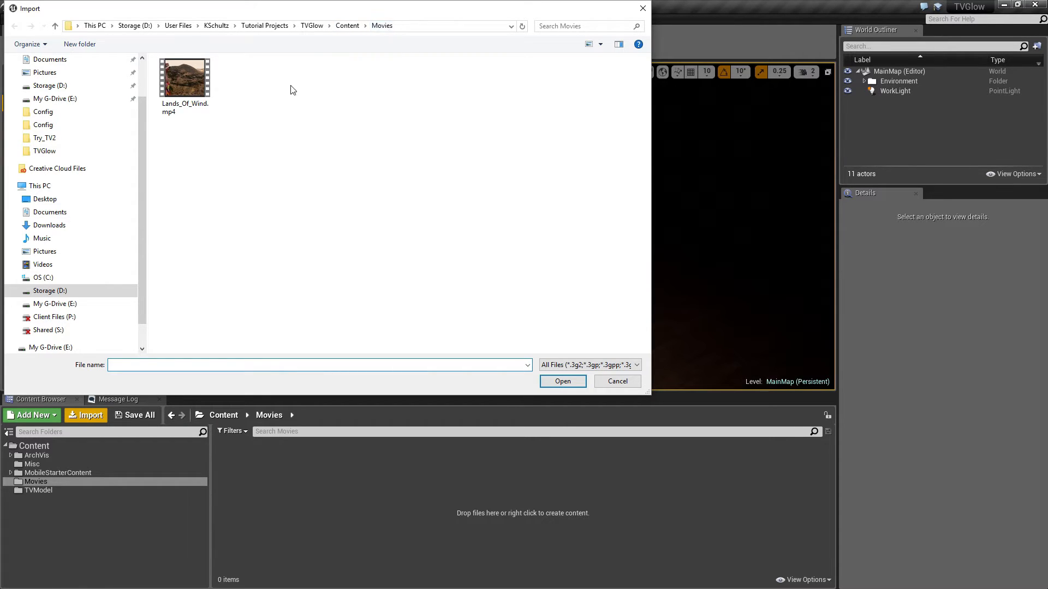
{"action": "left_click", "coordinate": [185, 83]}
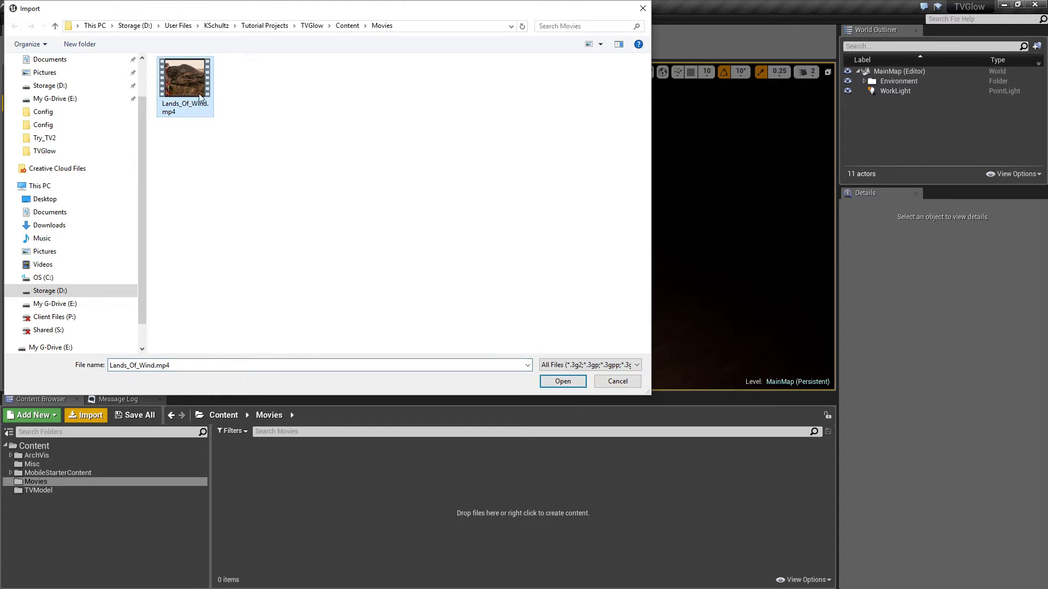
{"action": "left_click", "coordinate": [566, 381]}
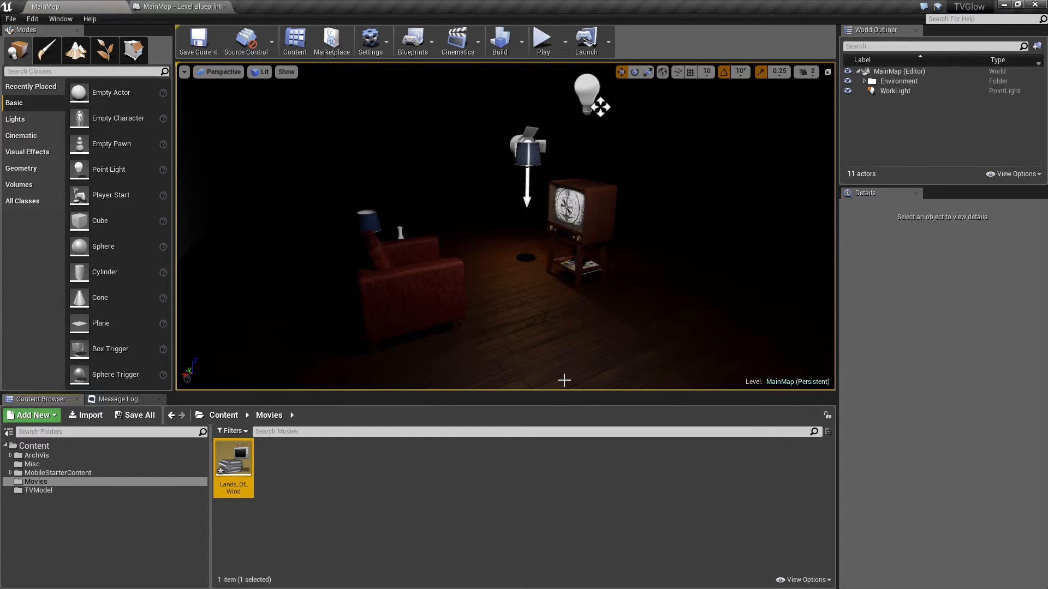
Create a Media Player named TVMediaPlayer in the Content folder with linked audio SoundWave and video MediaTexture assets
{"action": "left_click", "coordinate": [38, 447]}
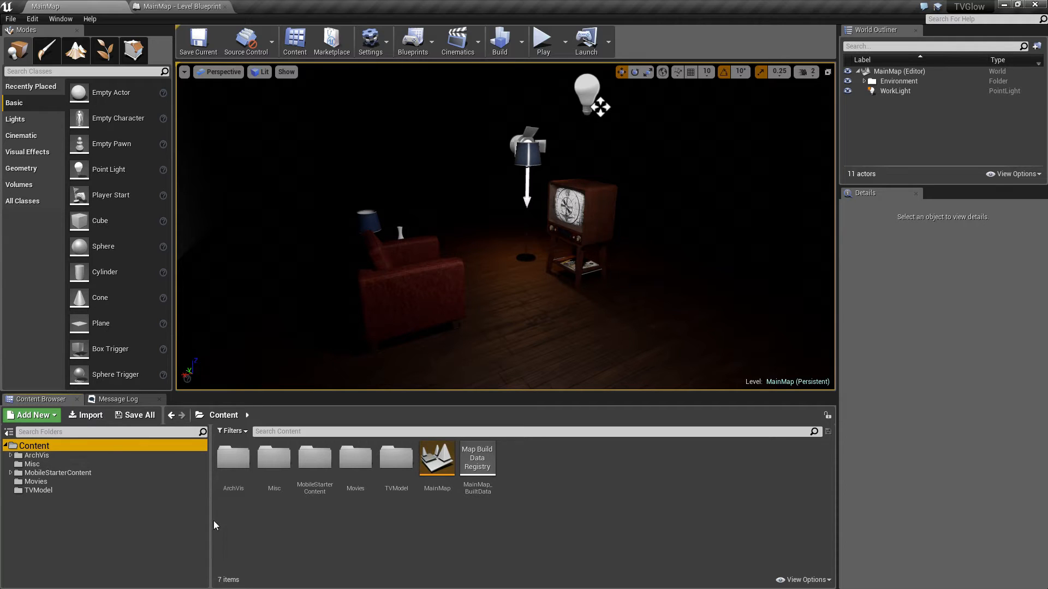
{"action": "right_click", "coordinate": [536, 467]}
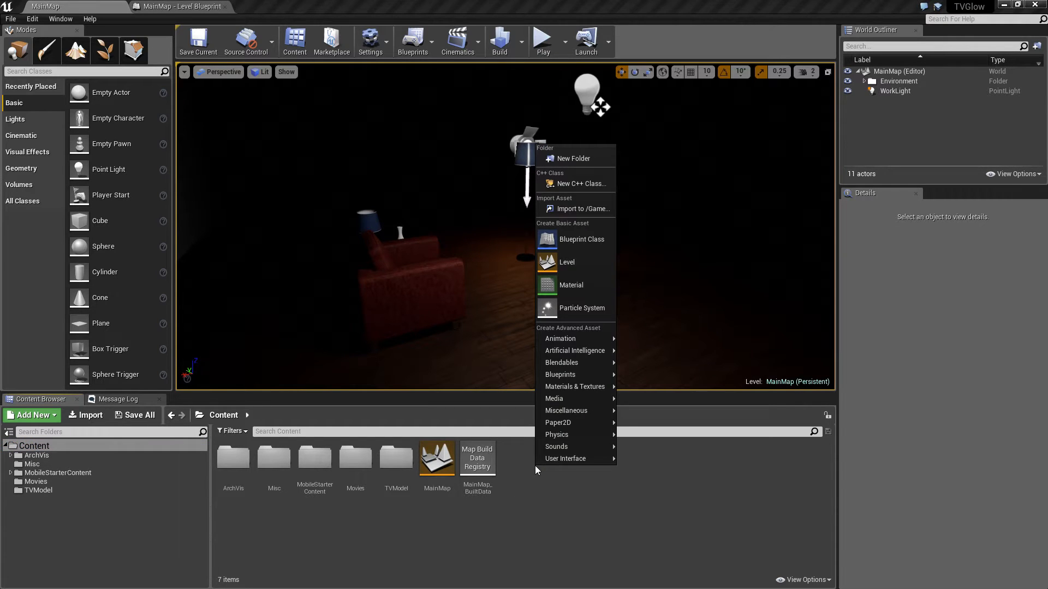
{"action": "mouse_move", "coordinate": [572, 403]}
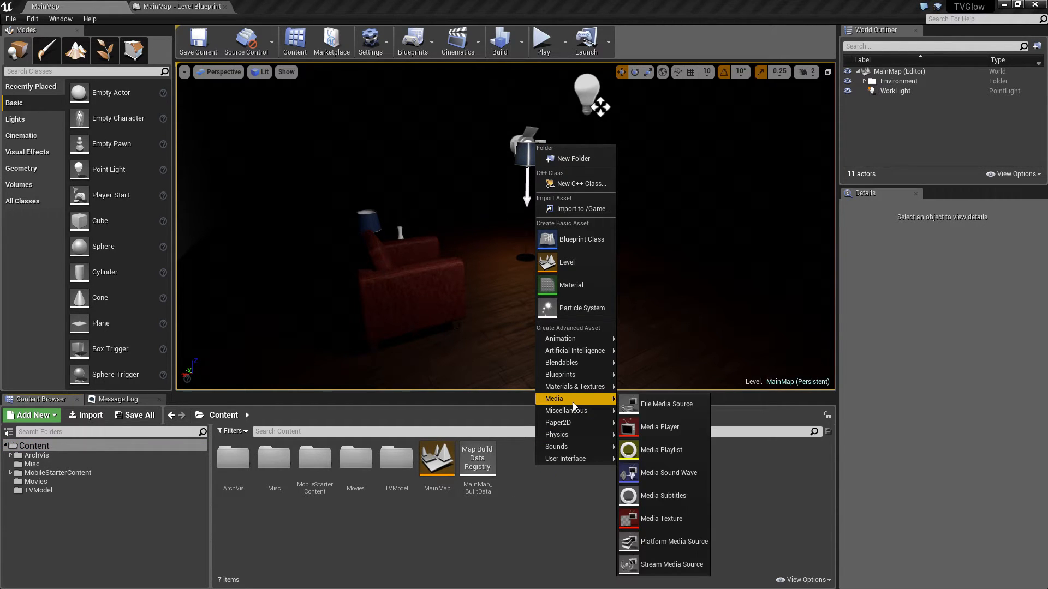
{"action": "left_click", "coordinate": [643, 425]}
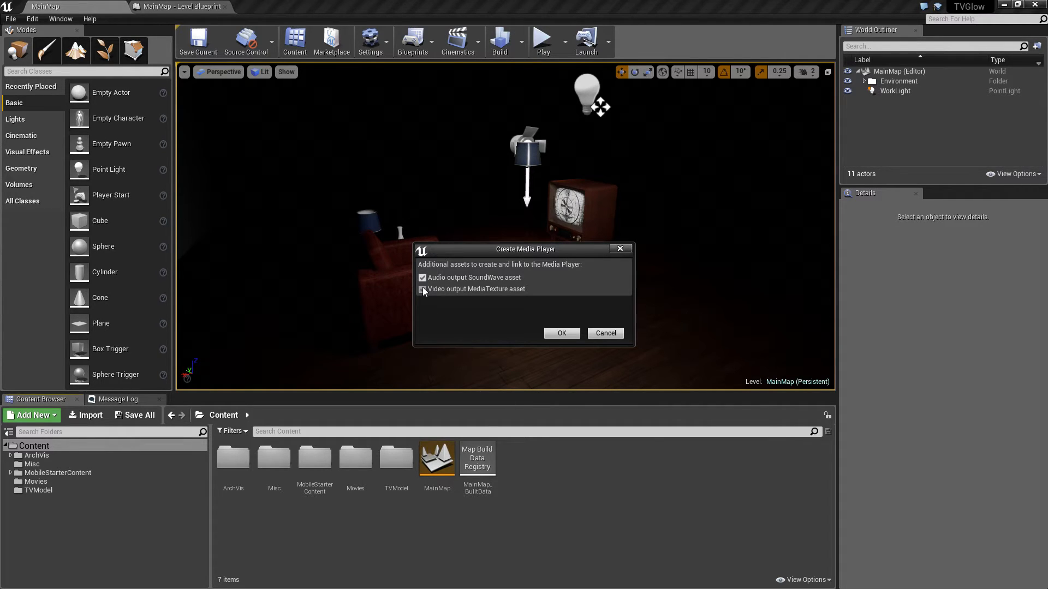
{"action": "left_click", "coordinate": [561, 333]}
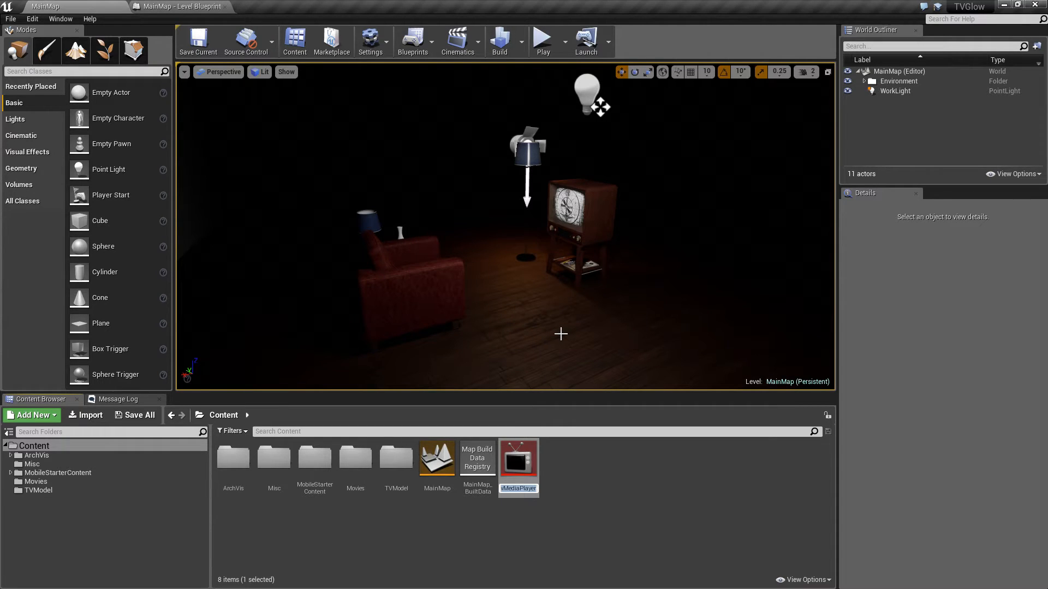
{"action": "type", "text": "TVMediaPlayer"}
{"action": "key", "text": "Return"}
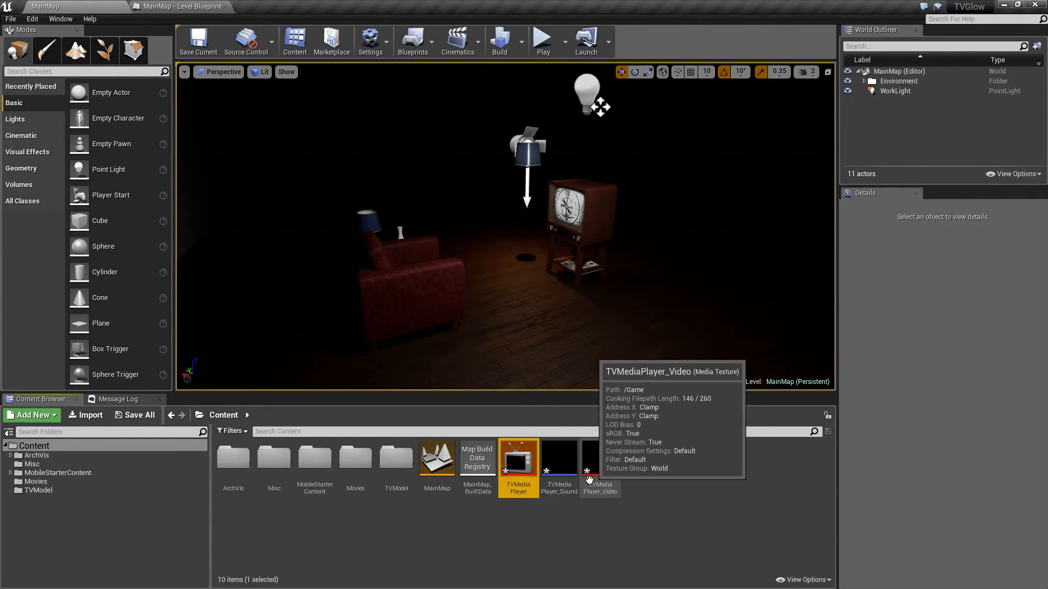
Place the TVMediaPlayer_Sound and TVMediaPlayer_Video assets together onto the television screen and play-test the level
{"action": "left_click", "coordinate": [575, 533]}
{"action": "left_click", "coordinate": [566, 473]}
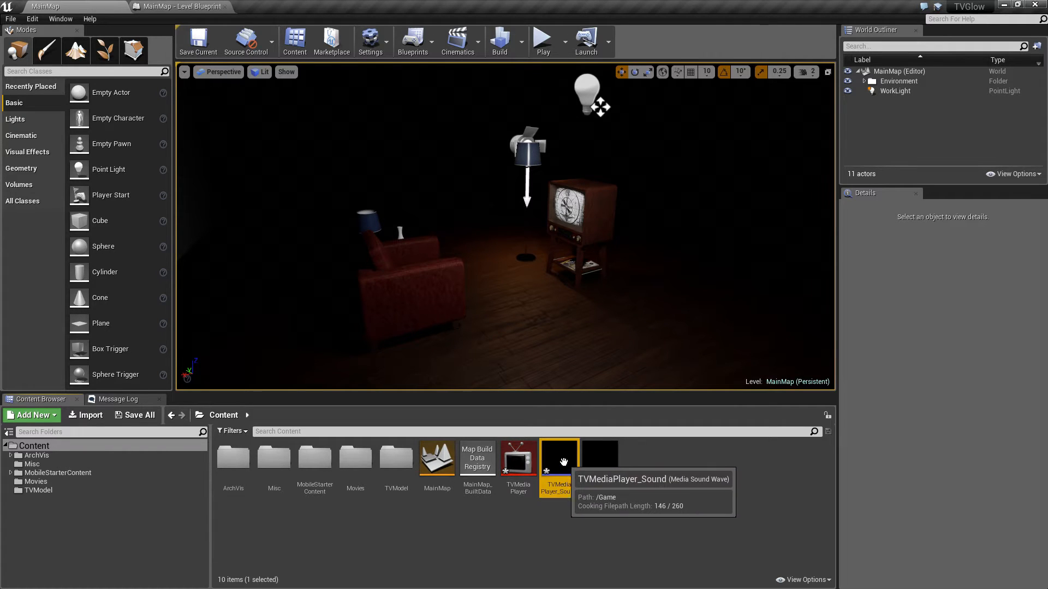
{"action": "left_click", "coordinate": [605, 457], "text": "ctrl"}
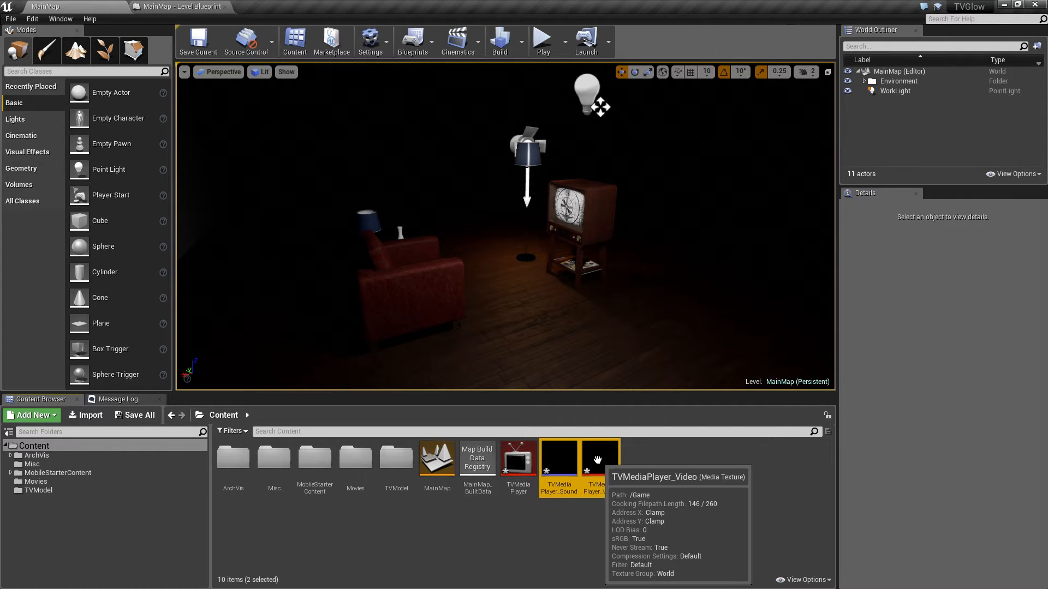
{"action": "left_click_drag", "start_coordinate": [604, 458], "coordinate": [572, 207]}
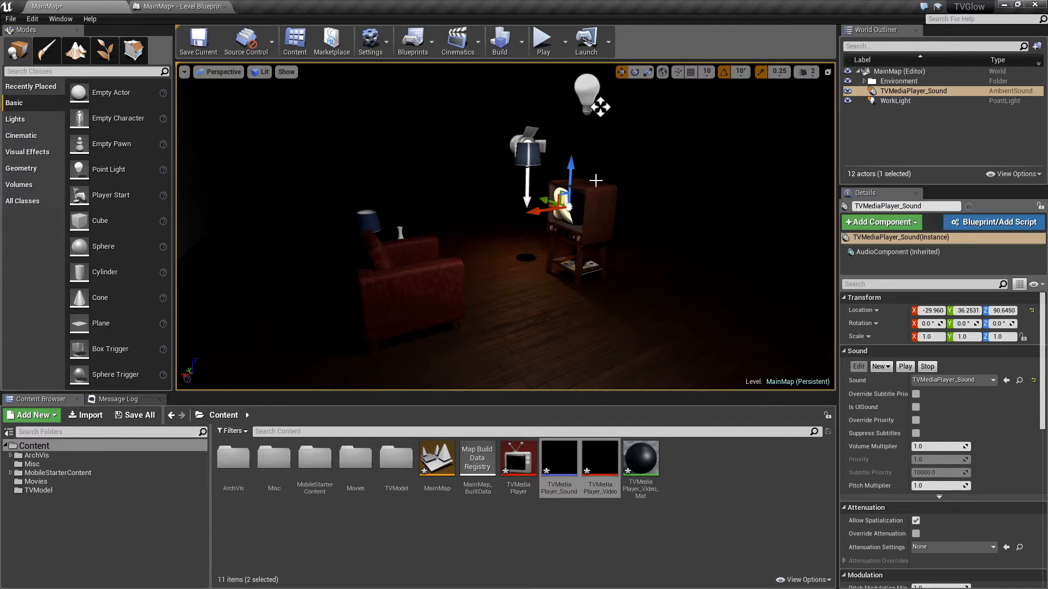
{"action": "left_click", "coordinate": [542, 41]}
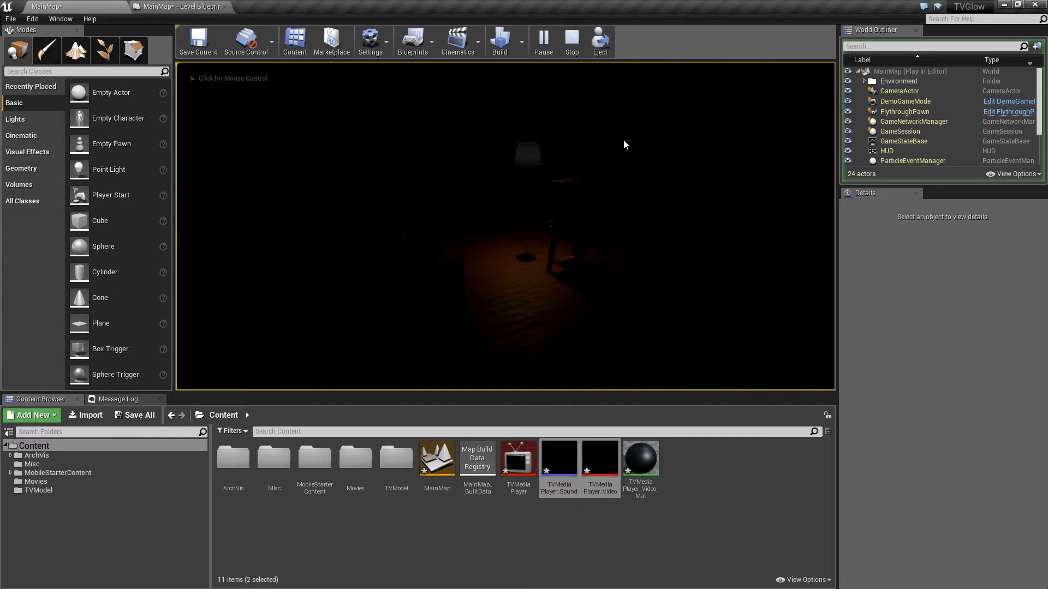
{"action": "left_click", "coordinate": [571, 36]}
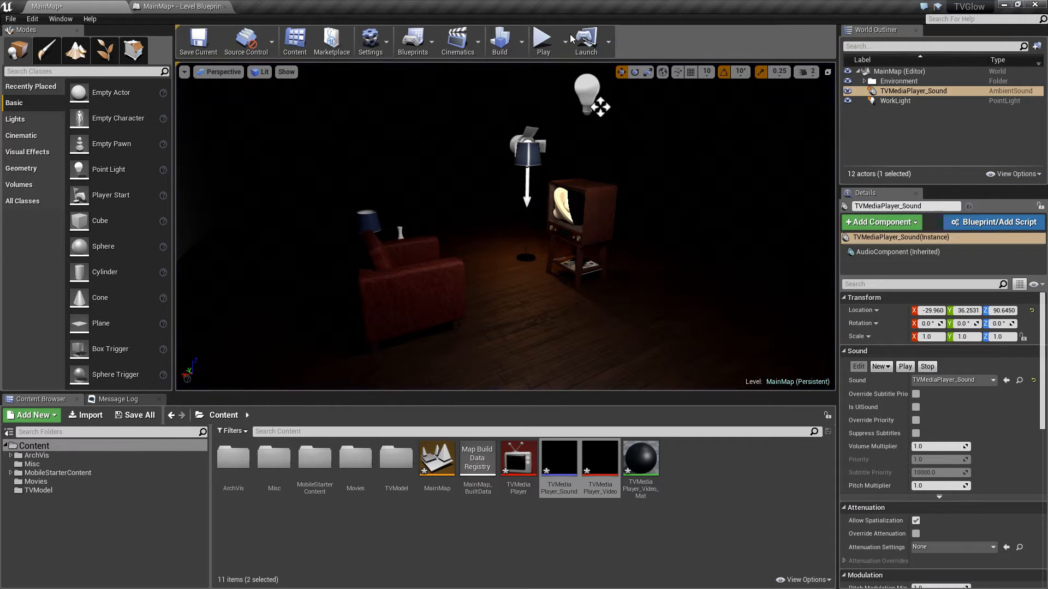
Add a variable named MediaPlayer to the MainMap Level Blueprint
{"action": "left_click", "coordinate": [180, 6]}
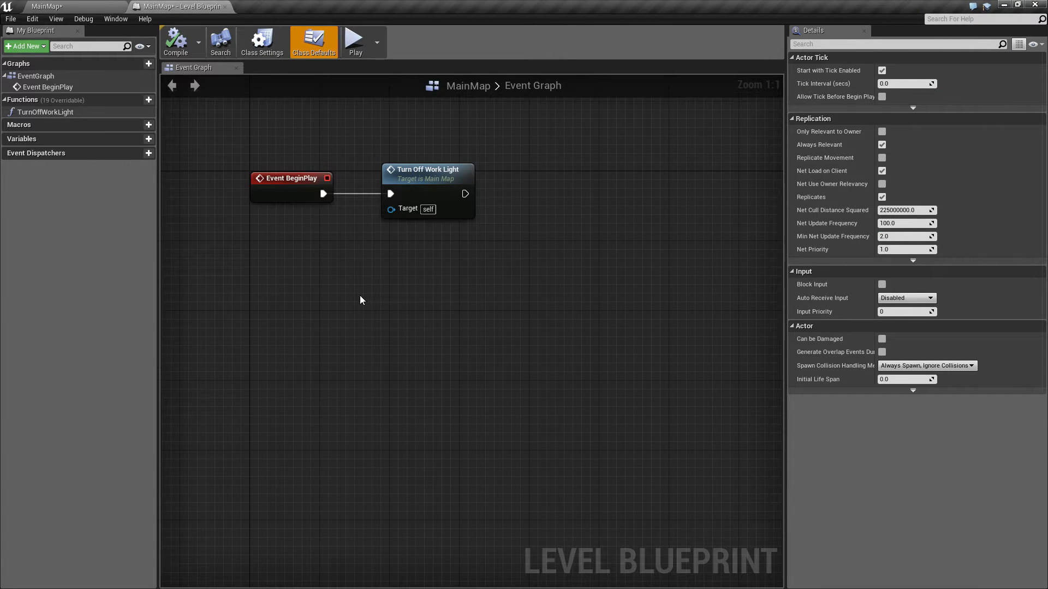
{"action": "left_click", "coordinate": [146, 140]}
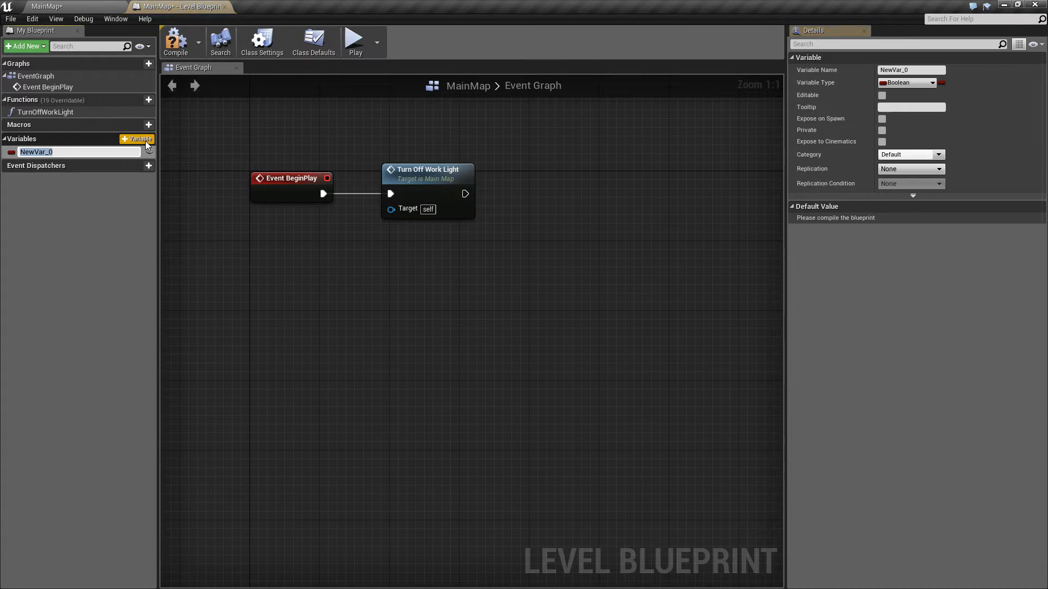
{"action": "type", "text": "MediaP"}
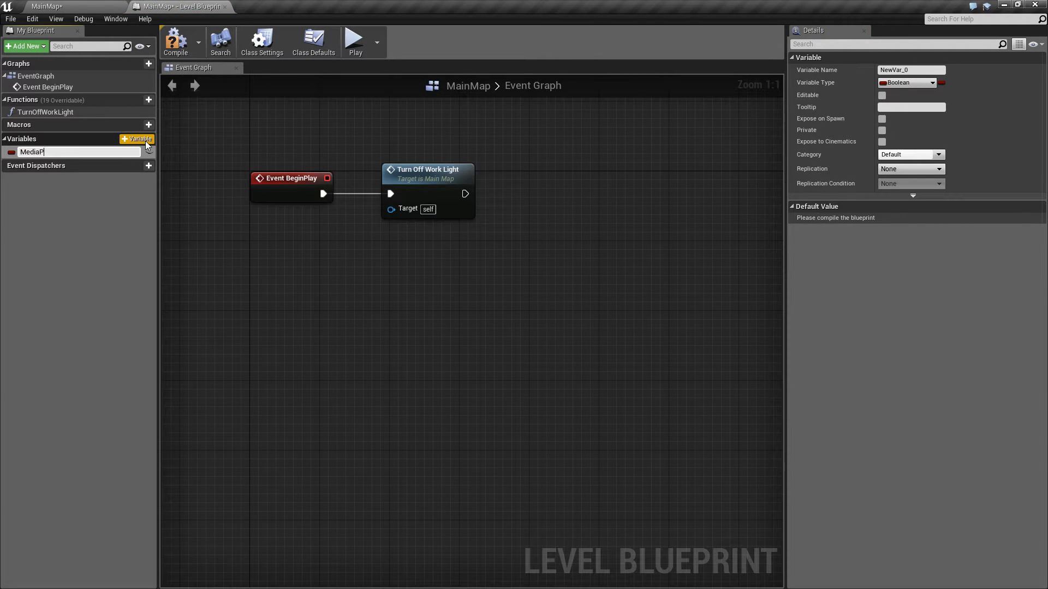
{"action": "type", "text": "layer"}
{"action": "key", "text": "Return"}
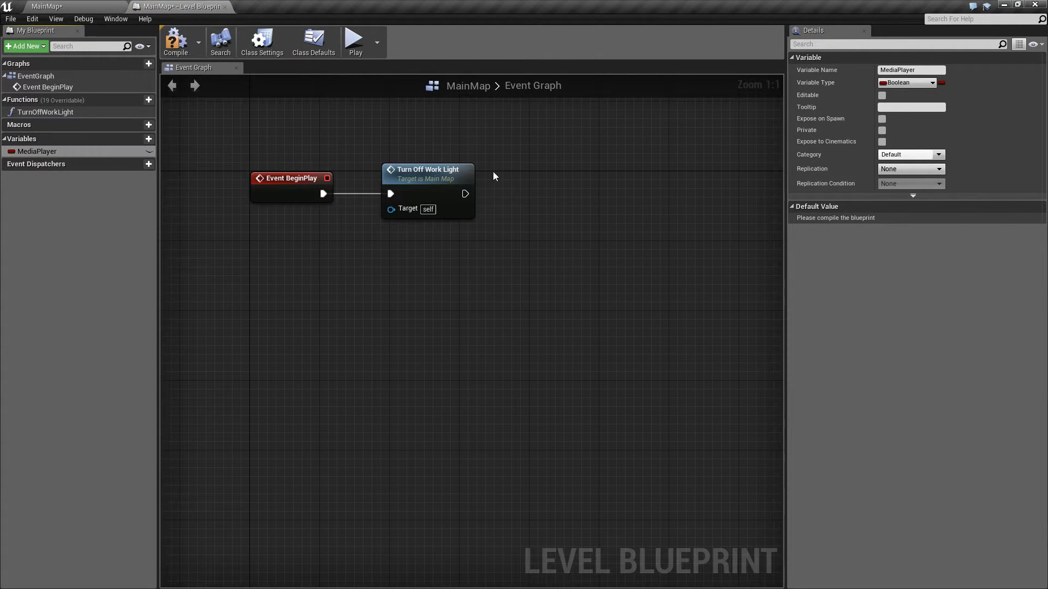
Make the MediaPlayer variable a Media Player object reference, compile the blueprint, and set the variable's default value to TVMediaPlayer
{"action": "left_click", "coordinate": [906, 82]}
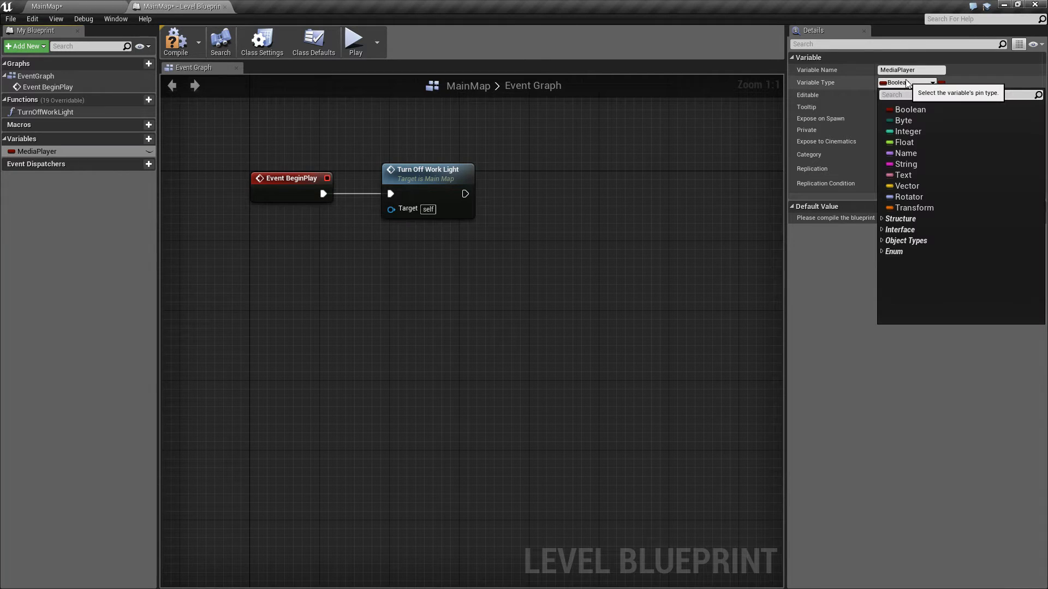
{"action": "type", "text": "media"}
{"action": "mouse_move", "coordinate": [935, 178]}
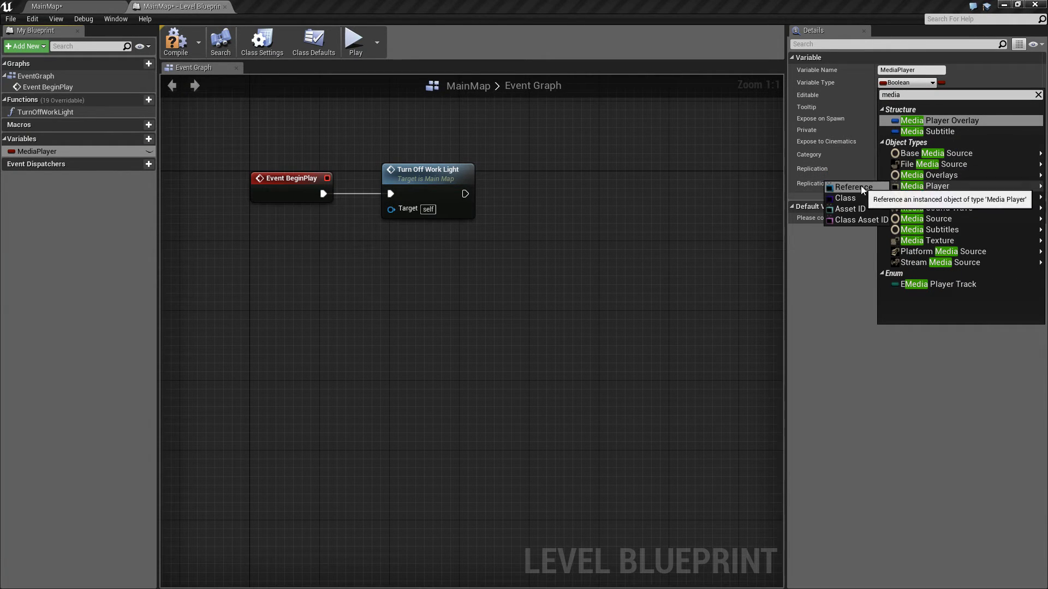
{"action": "left_click", "coordinate": [860, 186]}
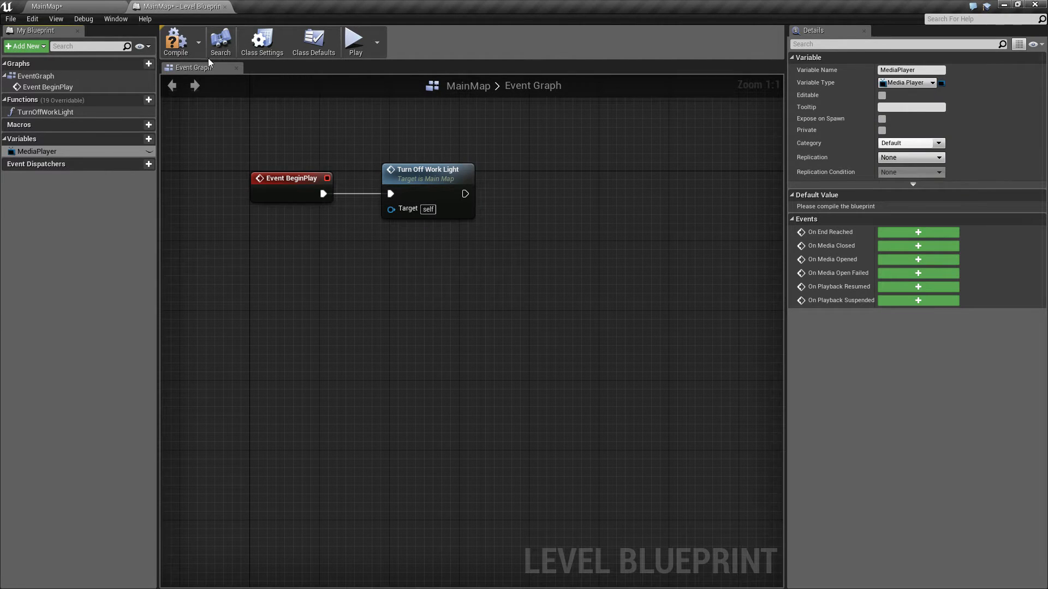
{"action": "left_click", "coordinate": [184, 42]}
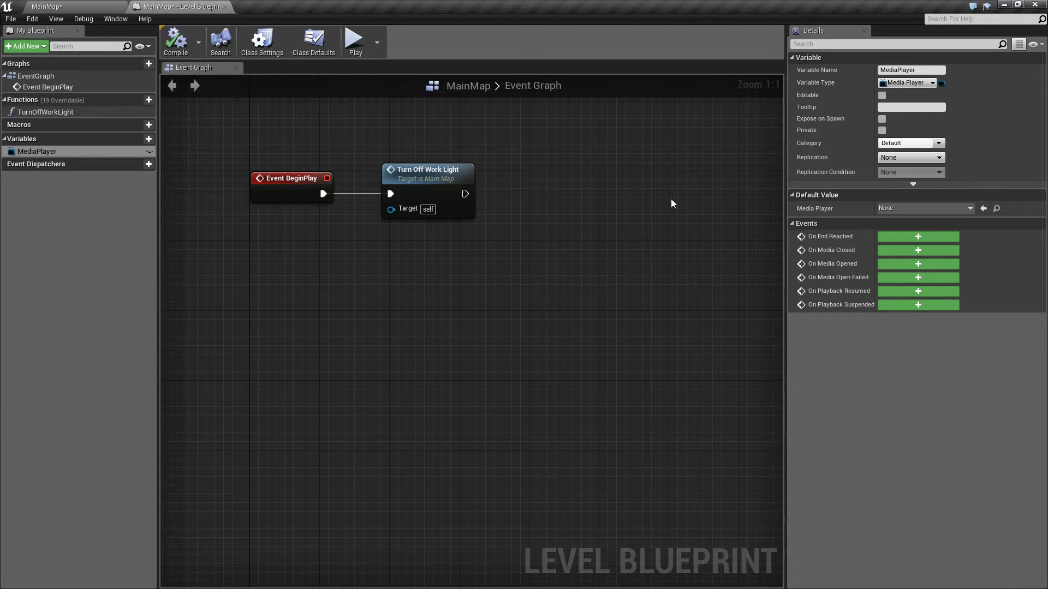
{"action": "left_click", "coordinate": [898, 211]}
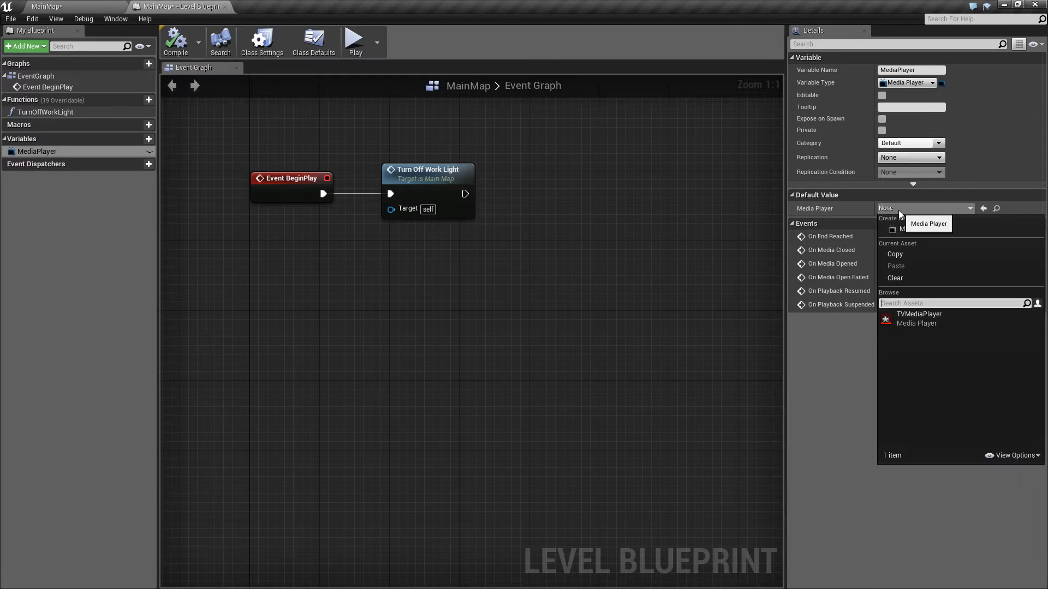
{"action": "left_click", "coordinate": [946, 321]}
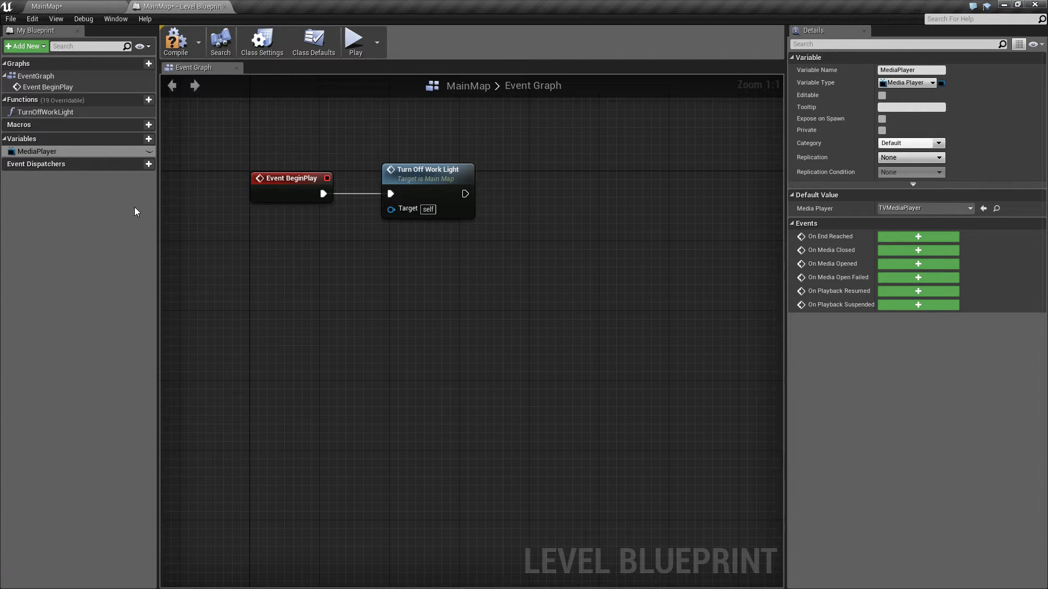
Place a getter for the MediaPlayer variable in the event graph and connect it to a new Open Source node
{"action": "left_click", "coordinate": [37, 151]}
{"action": "left_click_drag", "start_coordinate": [37, 152], "coordinate": [558, 198]}
{"action": "left_click", "coordinate": [499, 273]}
{"action": "type", "text": "open"}
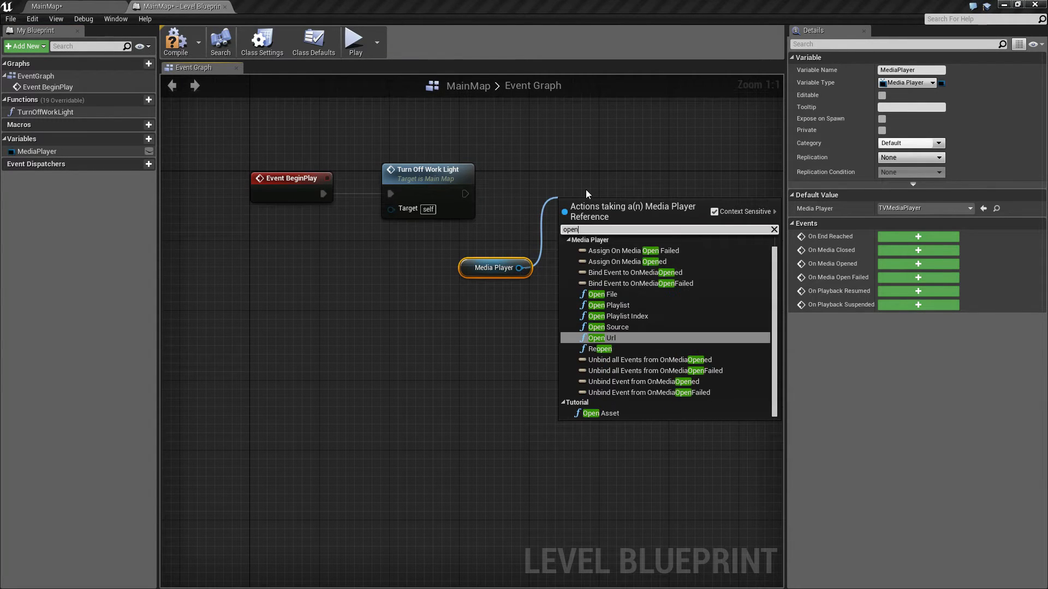
{"action": "left_click", "coordinate": [614, 327]}
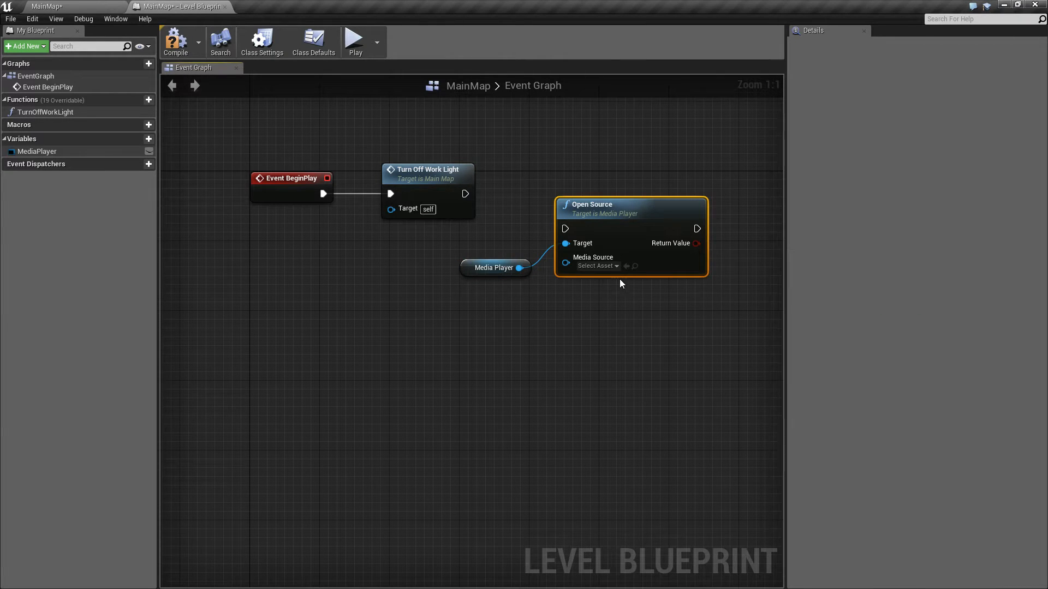
Set the Open Source node's media source to Lands_Of_Wind, run it after Turn Off Work Light, and compile the blueprint
{"action": "left_click", "coordinate": [611, 266]}
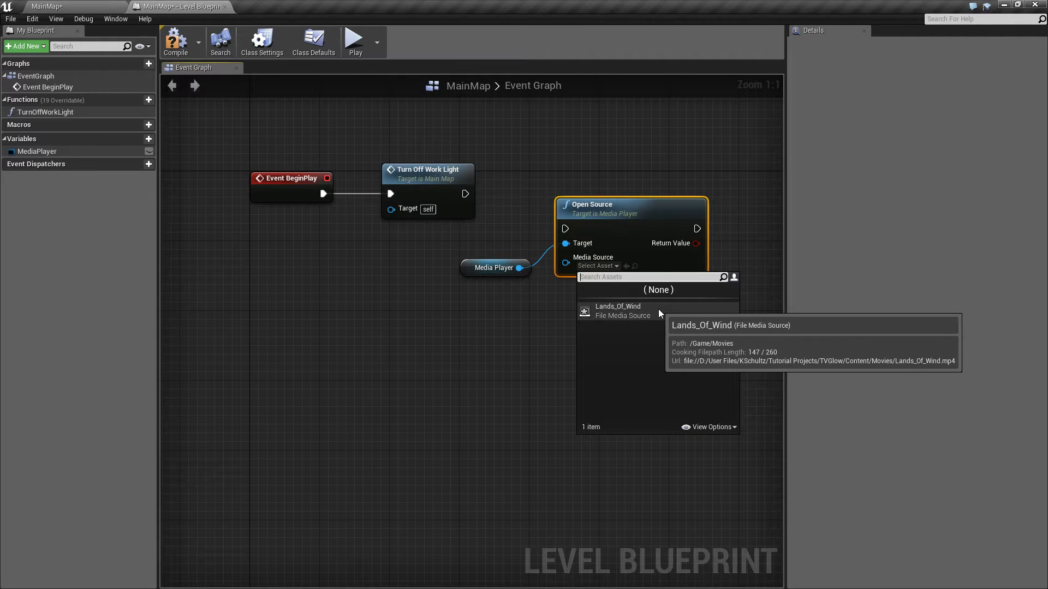
{"action": "left_click", "coordinate": [644, 309]}
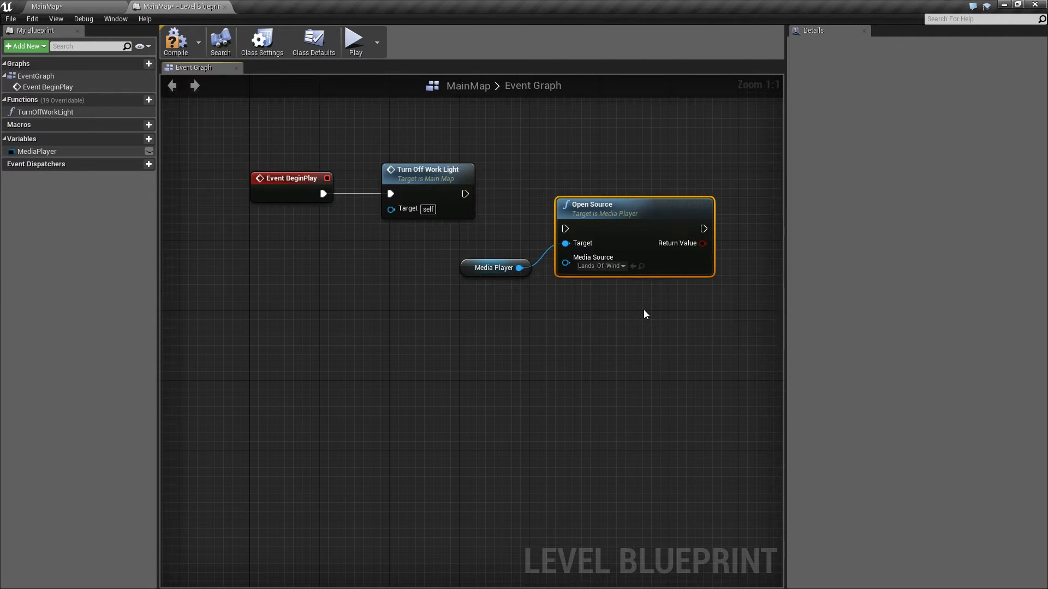
{"action": "left_click_drag", "start_coordinate": [622, 213], "coordinate": [623, 178]}
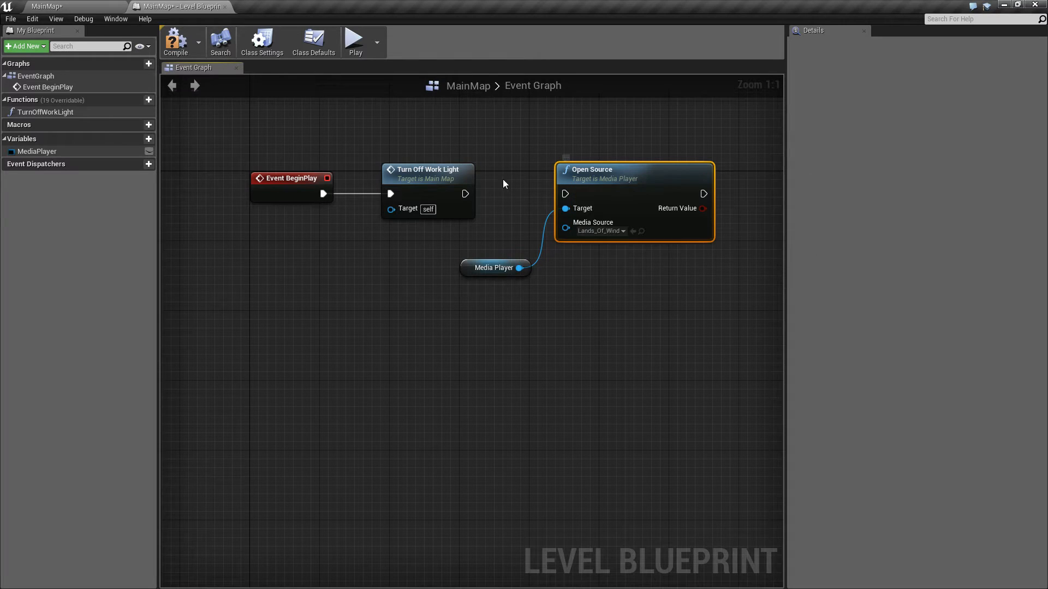
{"action": "left_click_drag", "start_coordinate": [469, 196], "coordinate": [566, 195]}
{"action": "left_click", "coordinate": [176, 41]}
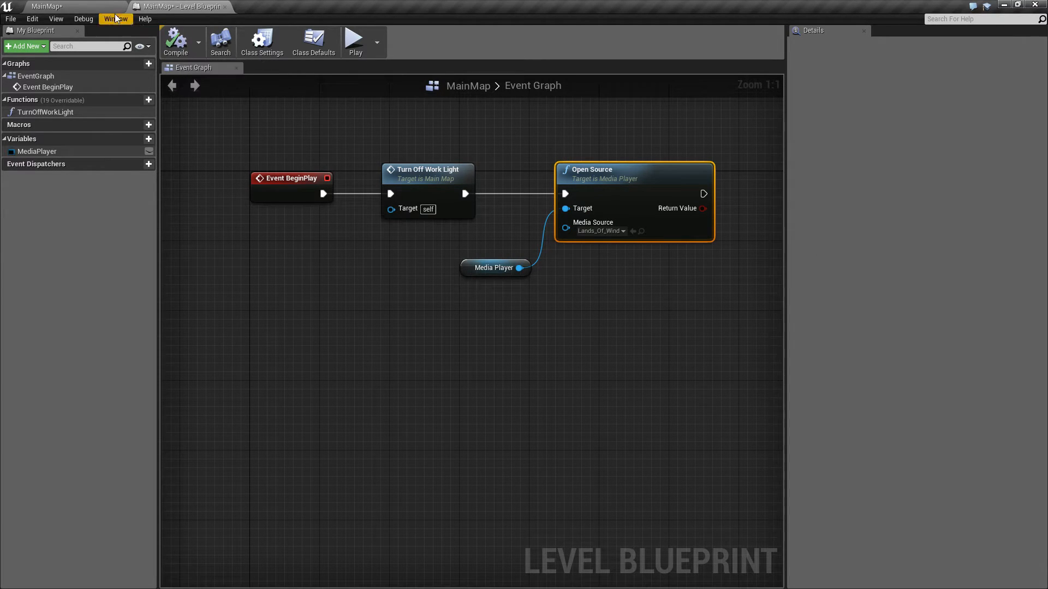
Return to the MainMap level and play-test it to check video playback on the television
{"action": "left_click", "coordinate": [99, 10]}
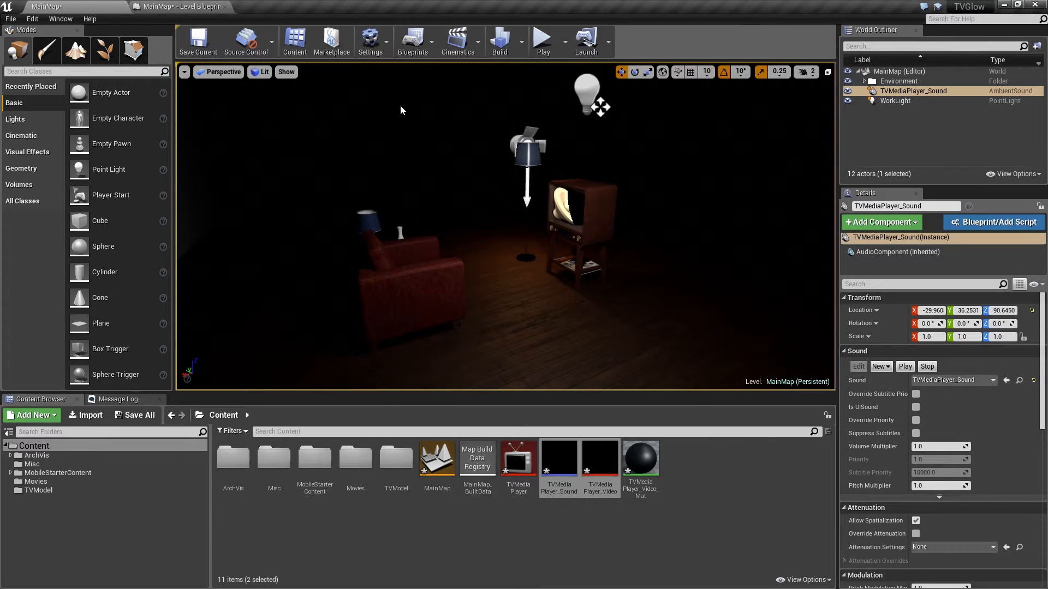
{"action": "left_click", "coordinate": [543, 41]}
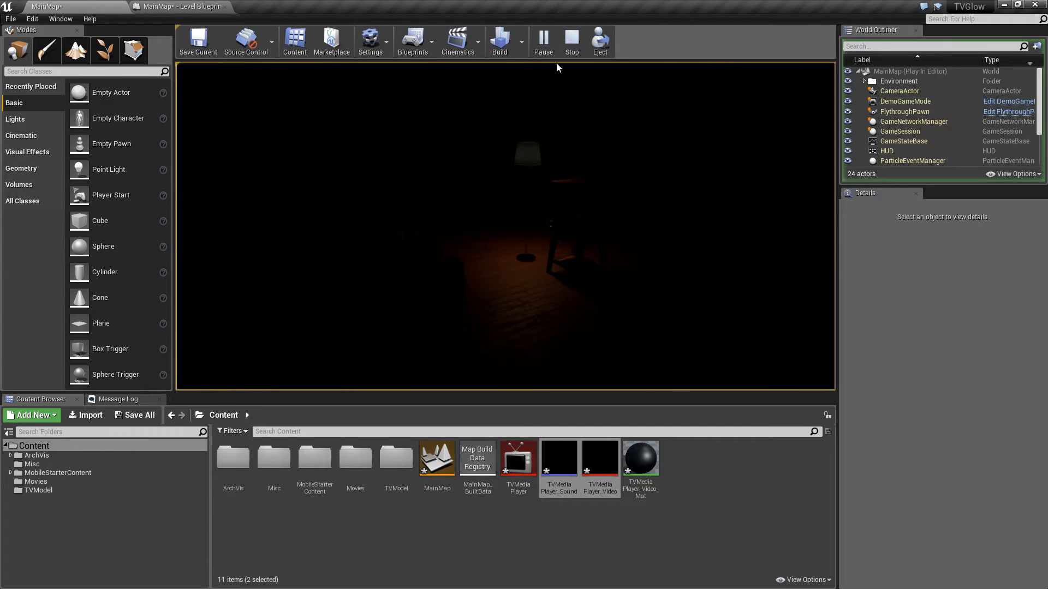
{"action": "left_click", "coordinate": [572, 40]}
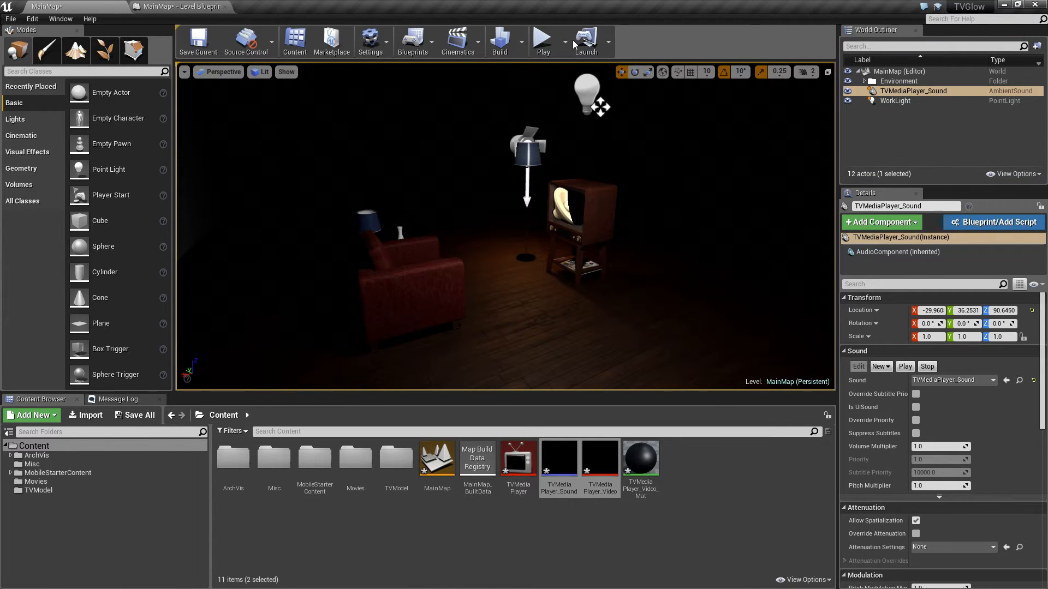
Make the TVMediaPlayer_Video_Mat material Unlit, feed its Texture Sample into Emissive Color instead of Base Color, and save it
{"action": "left_click", "coordinate": [700, 477]}
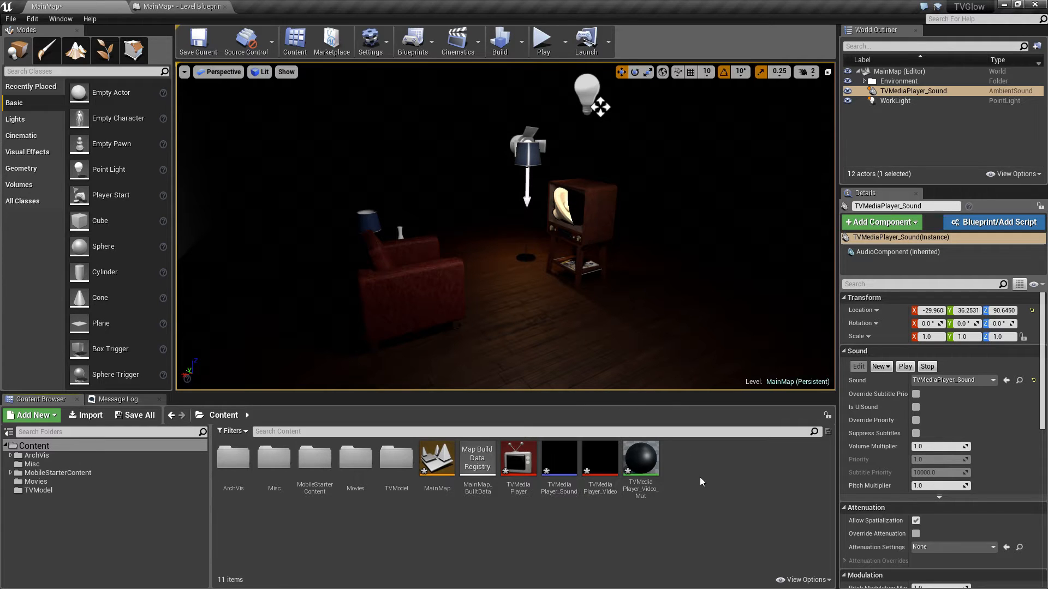
{"action": "double_click", "coordinate": [647, 459]}
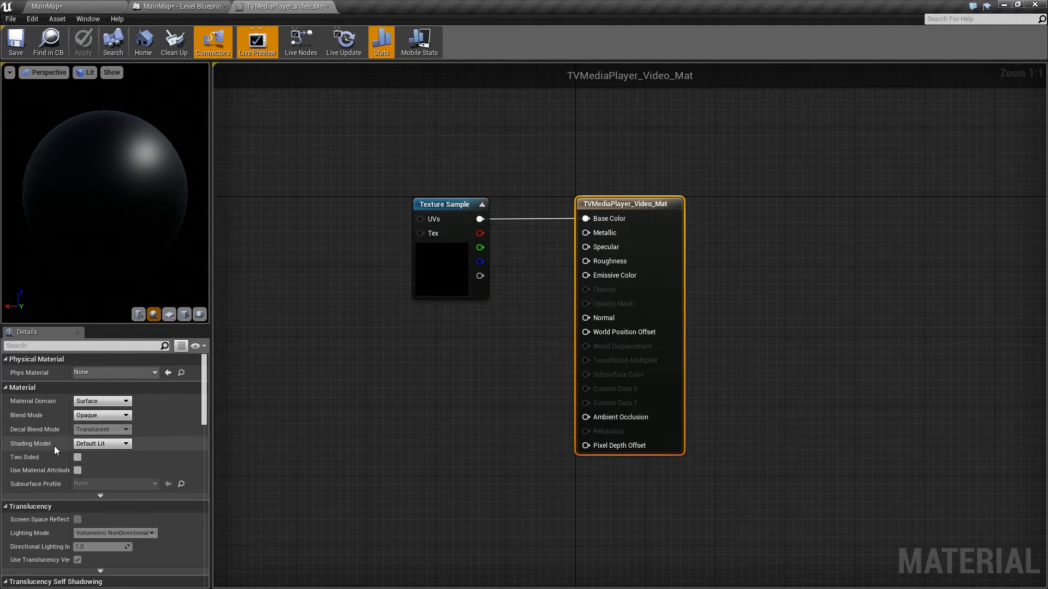
{"action": "left_click", "coordinate": [102, 443]}
{"action": "left_click", "coordinate": [91, 452]}
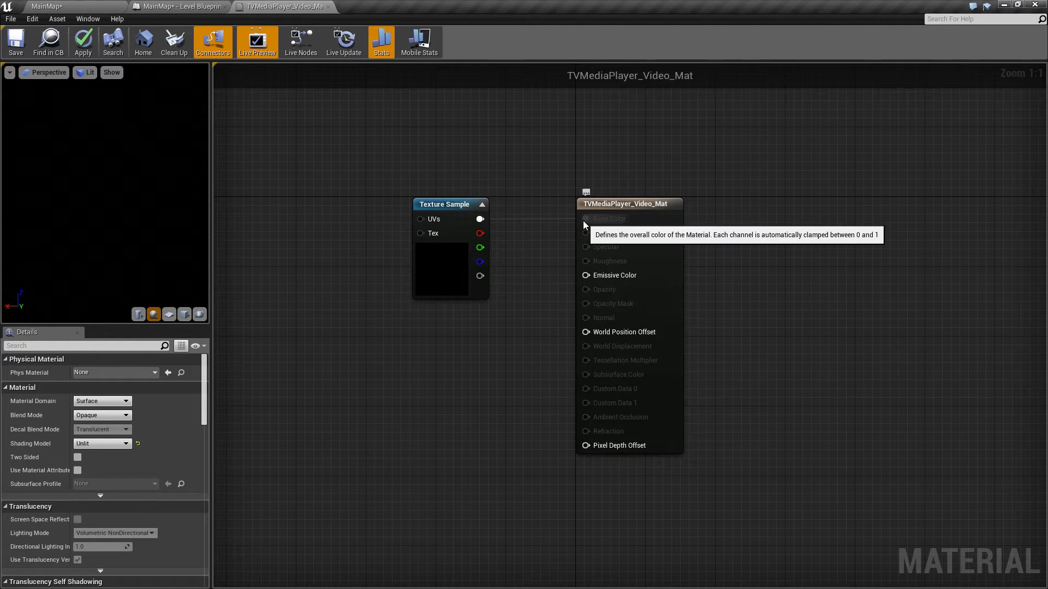
{"action": "left_click_drag", "start_coordinate": [584, 219], "coordinate": [588, 279]}
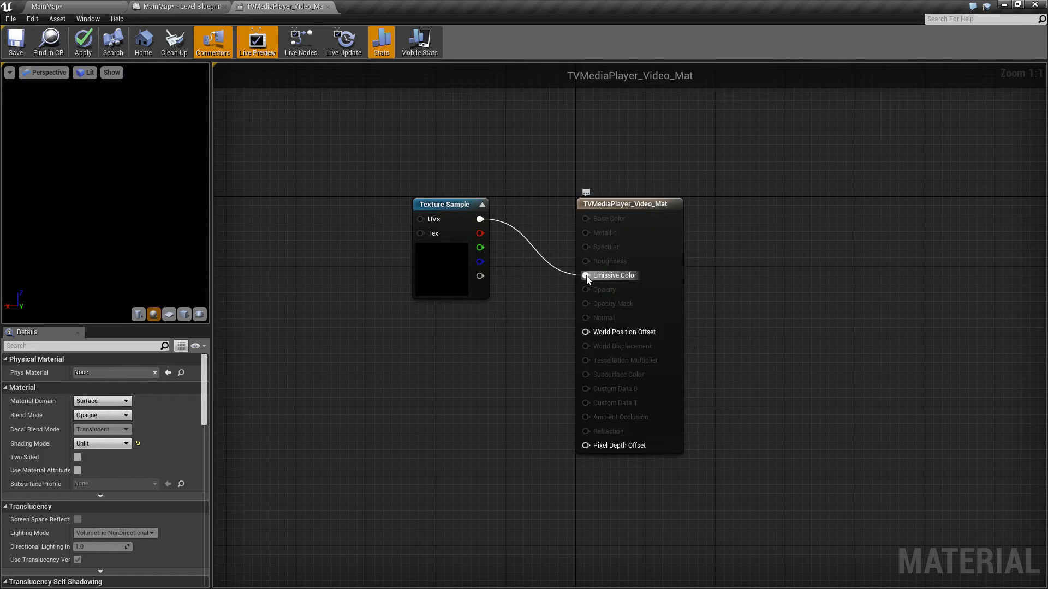
{"action": "left_click", "coordinate": [15, 40]}
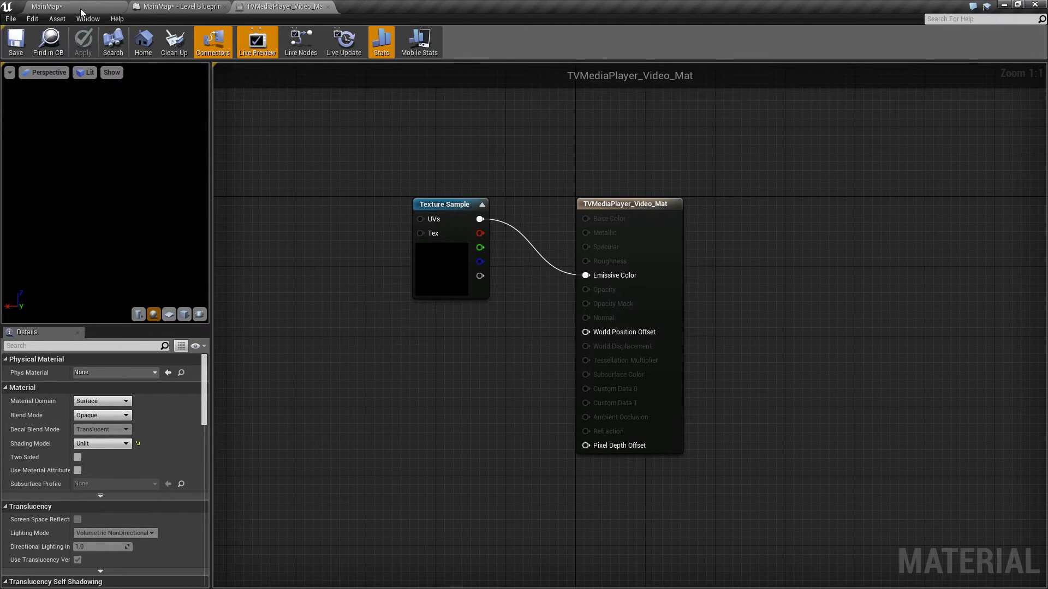
Play-test the MainMap level to check the television screen with the unlit emissive material
{"action": "left_click", "coordinate": [81, 6]}
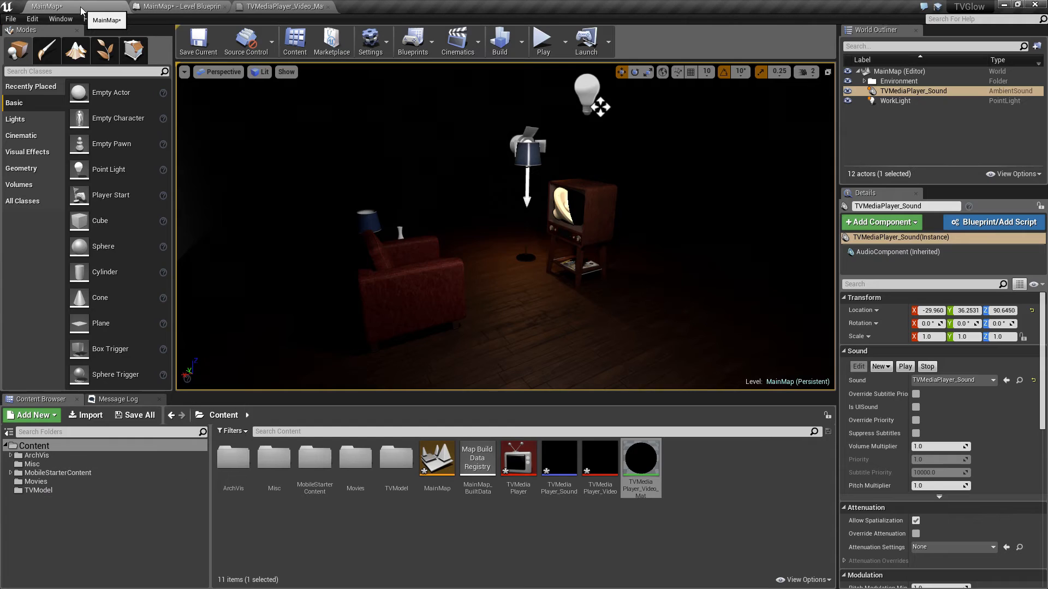
{"action": "left_click", "coordinate": [542, 42]}
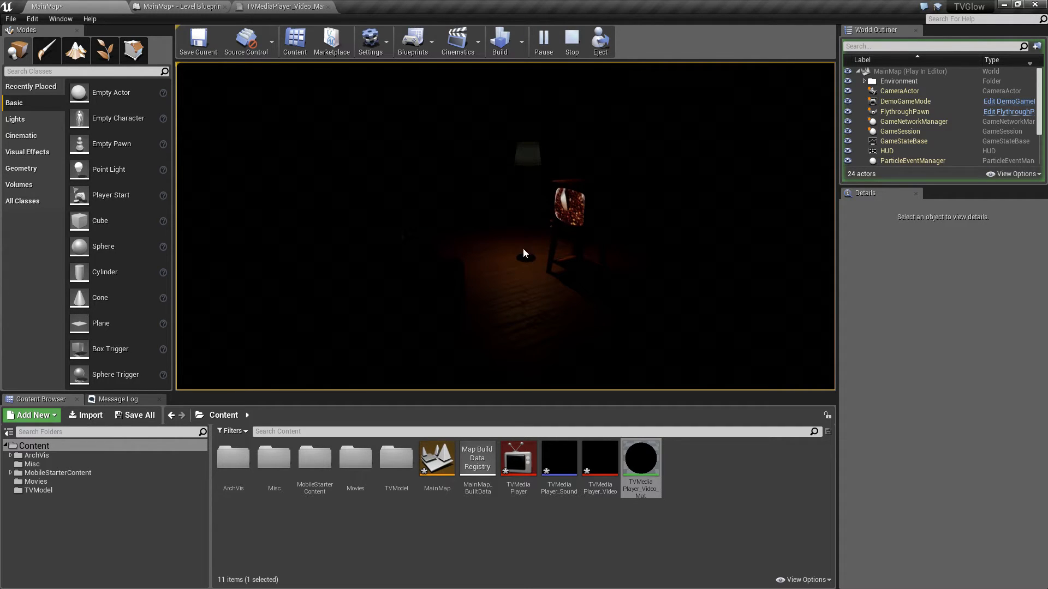
{"action": "left_click", "coordinate": [572, 38]}
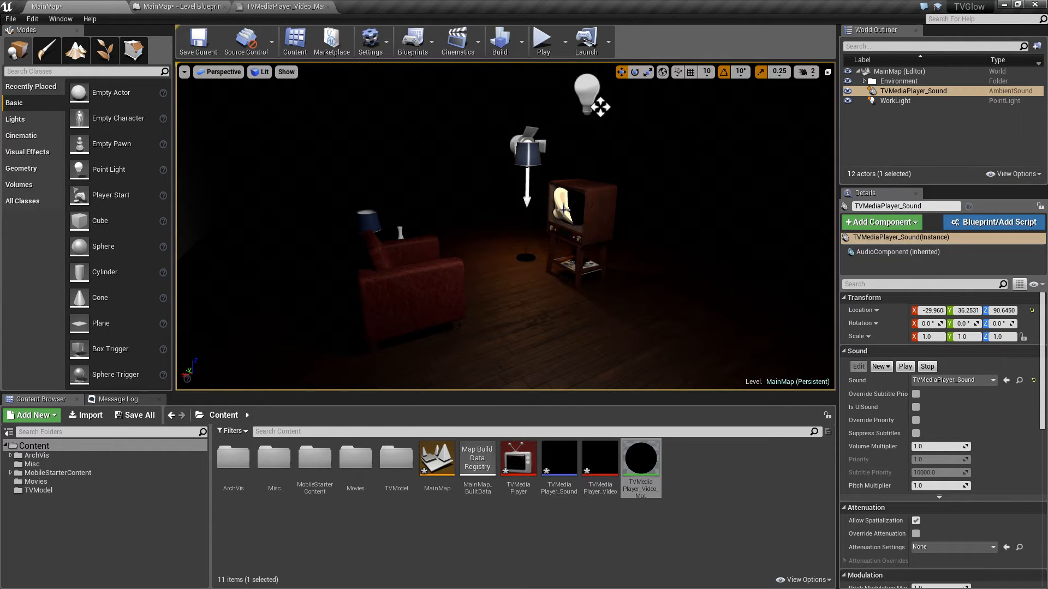
Delete the TVMediaPlayer_Sound actor and place a Spot Light between the armchair and television, raised to a Z location of about 62
{"action": "key", "text": "Delete"}
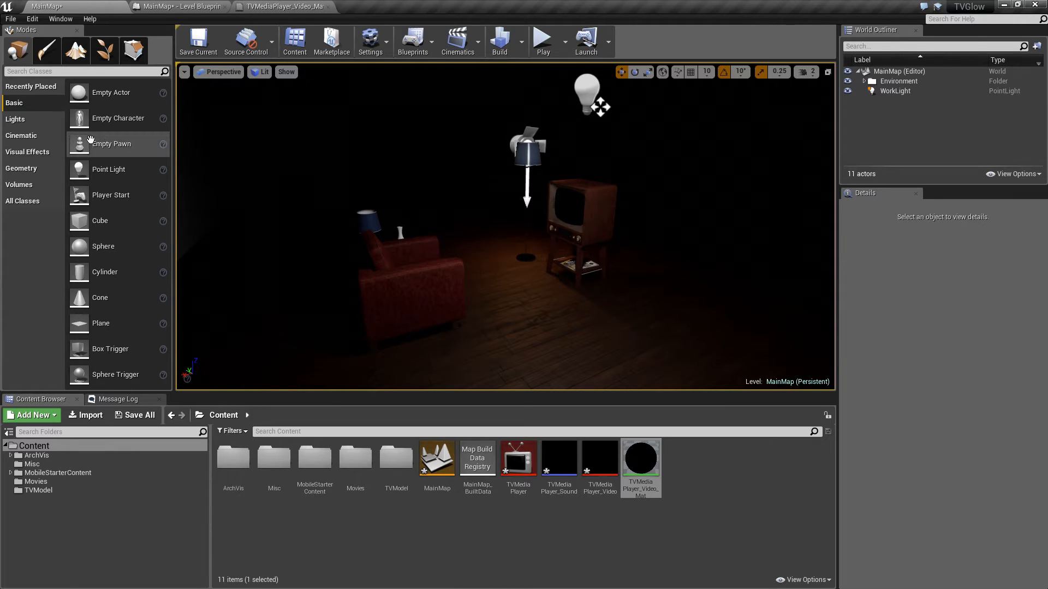
{"action": "left_click", "coordinate": [24, 126]}
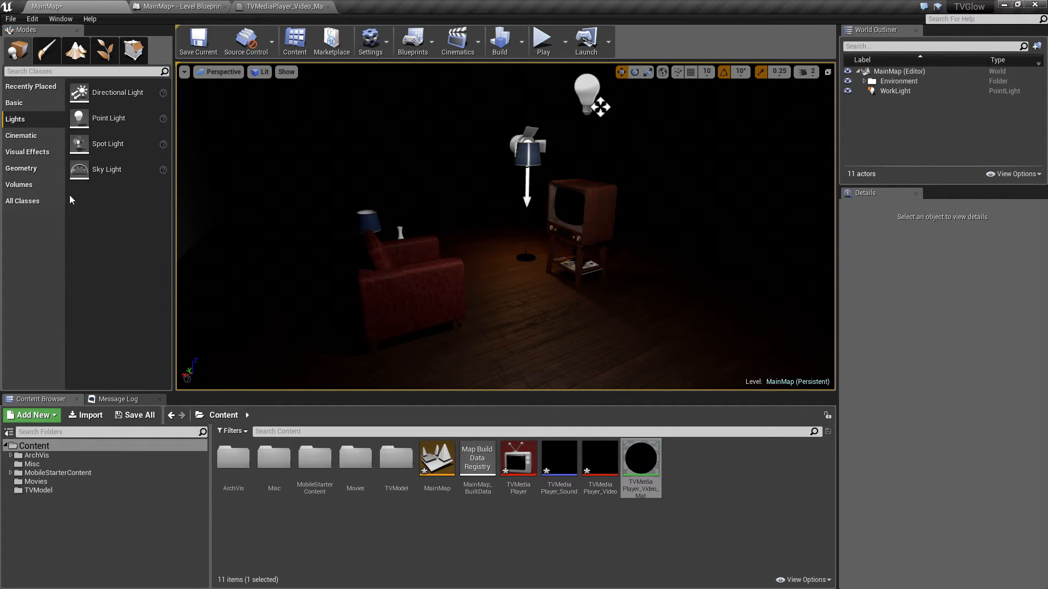
{"action": "left_click_drag", "start_coordinate": [88, 146], "coordinate": [507, 280]}
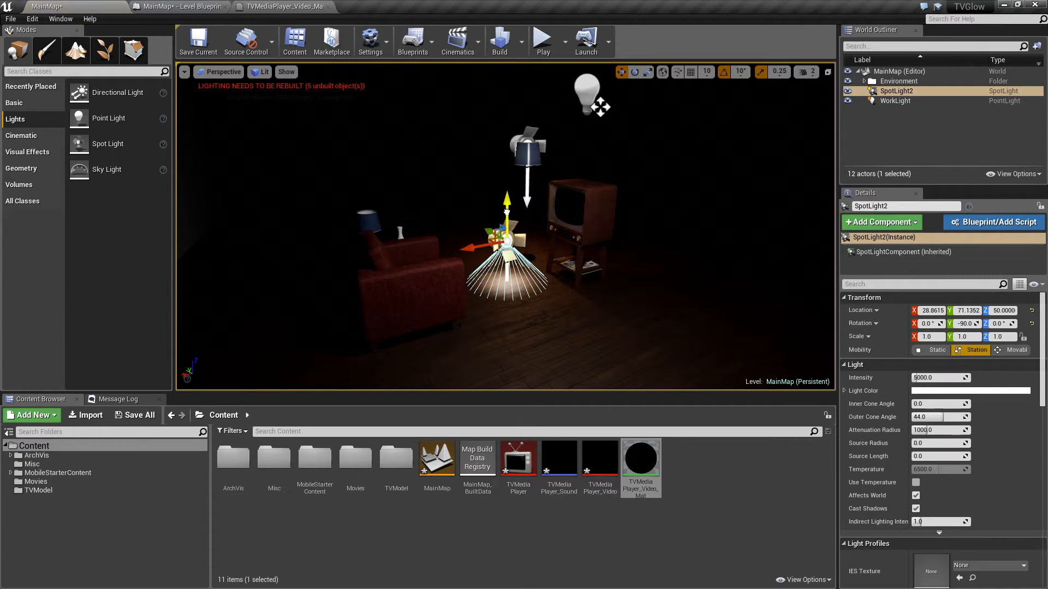
{"action": "left_click_drag", "start_coordinate": [507, 213], "coordinate": [506, 201]}
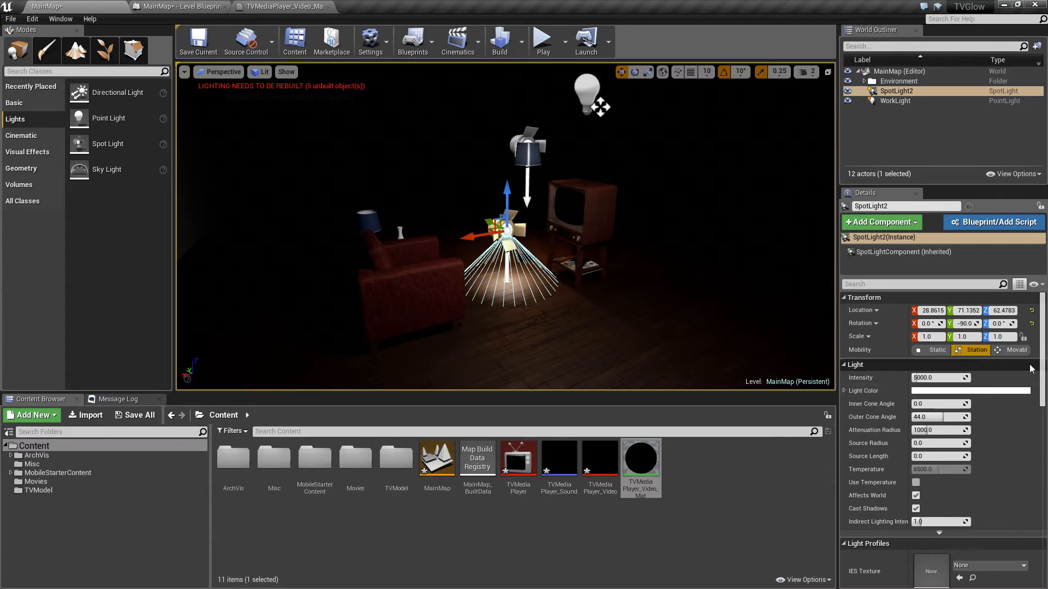
Create a new material named LF_TV in the Content folder for the spot light's light function
{"action": "left_click_drag", "start_coordinate": [1043, 366], "coordinate": [1040, 477]}
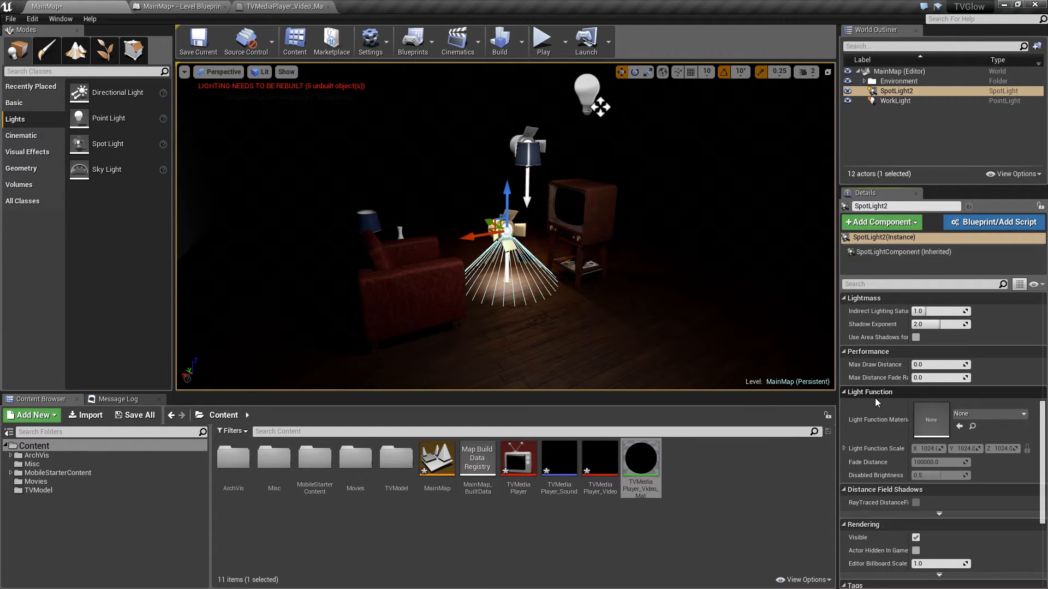
{"action": "right_click", "coordinate": [694, 467]}
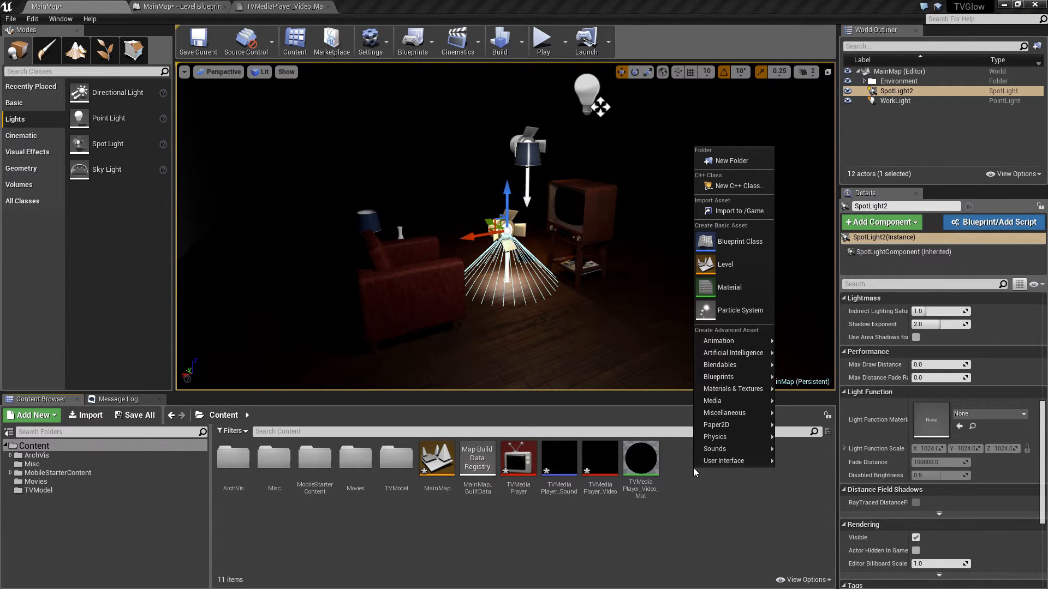
{"action": "left_click", "coordinate": [731, 288]}
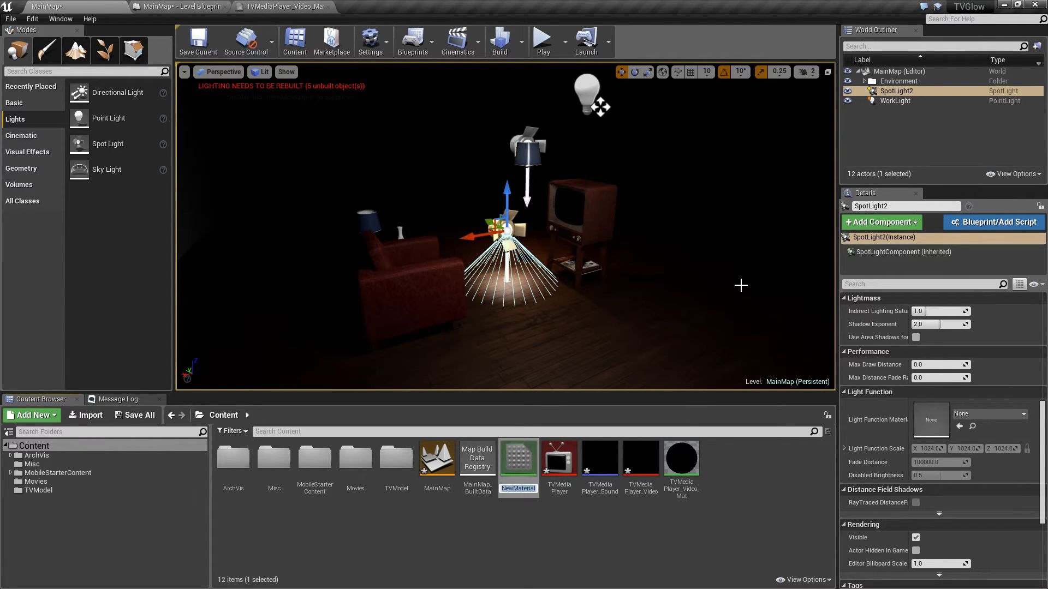
{"action": "type", "text": "LF_TV"}
{"action": "key", "text": "Return"}
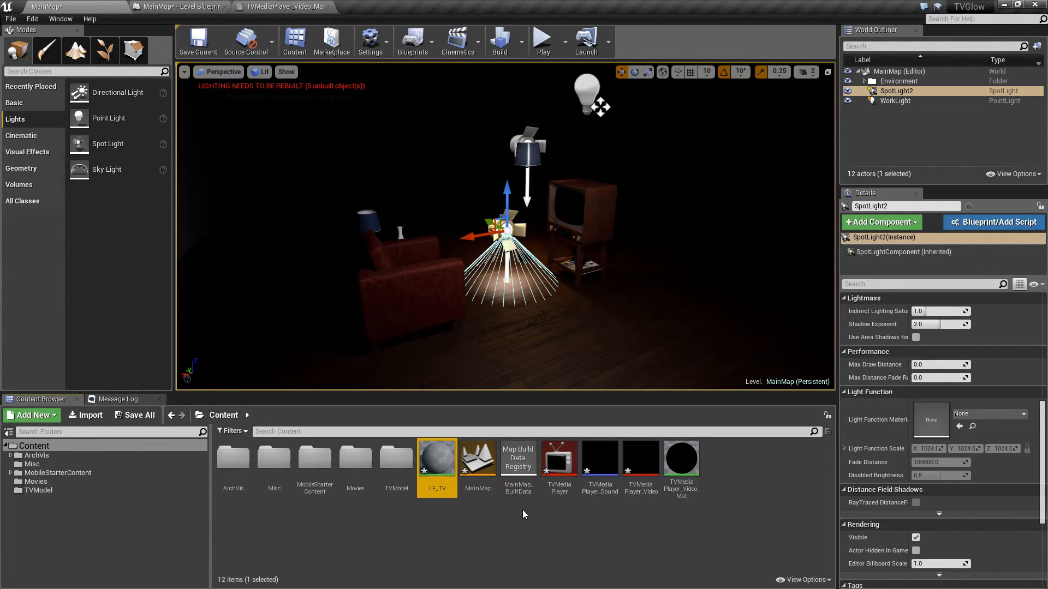
Open the LF_TV material and set its Material Domain to Light Function
{"action": "double_click", "coordinate": [440, 461]}
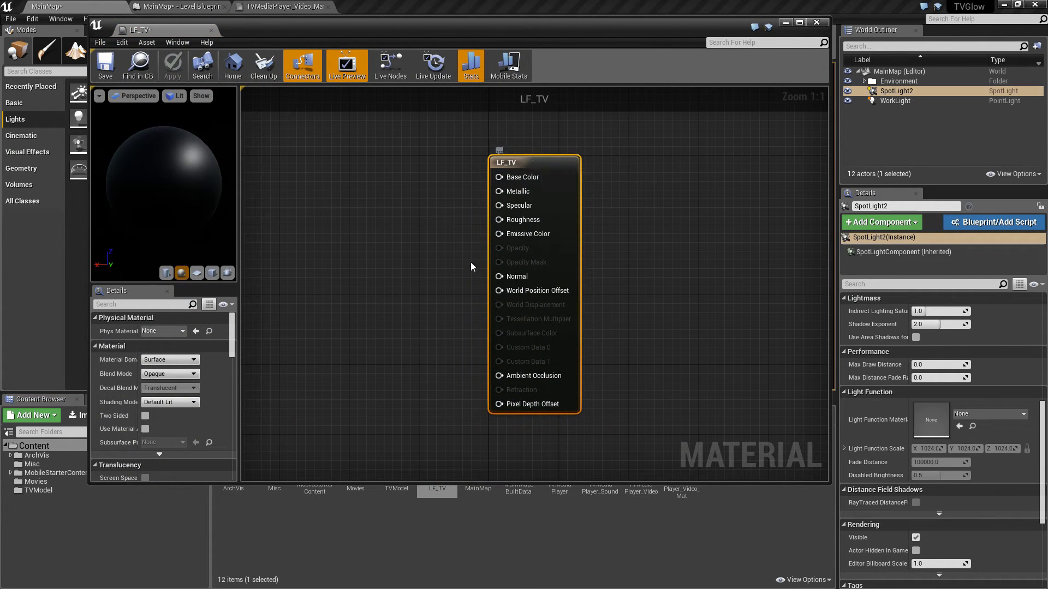
{"action": "left_click_drag", "start_coordinate": [240, 382], "coordinate": [282, 382]}
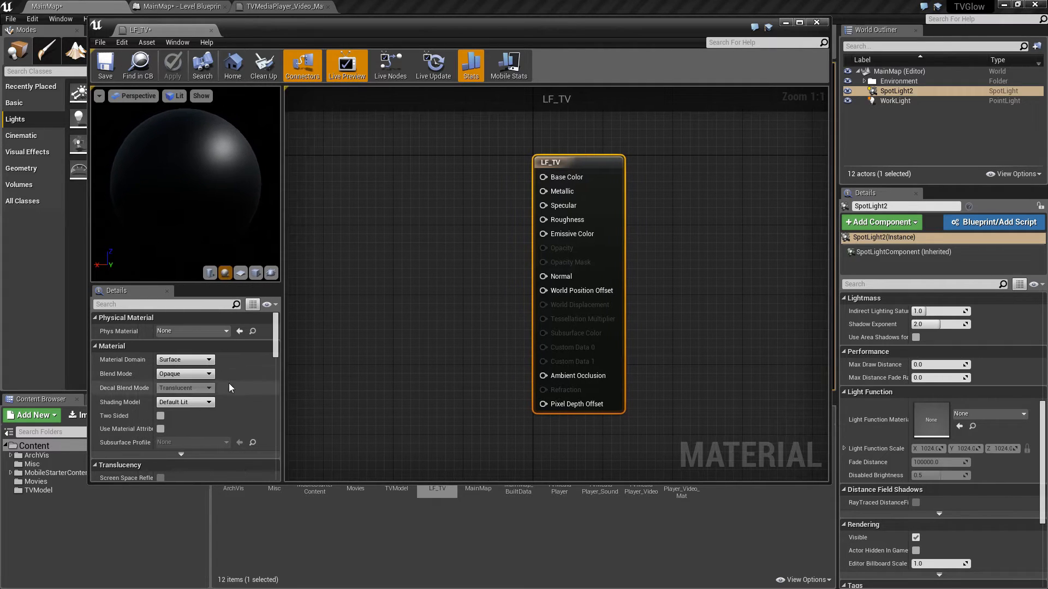
{"action": "left_click", "coordinate": [184, 360]}
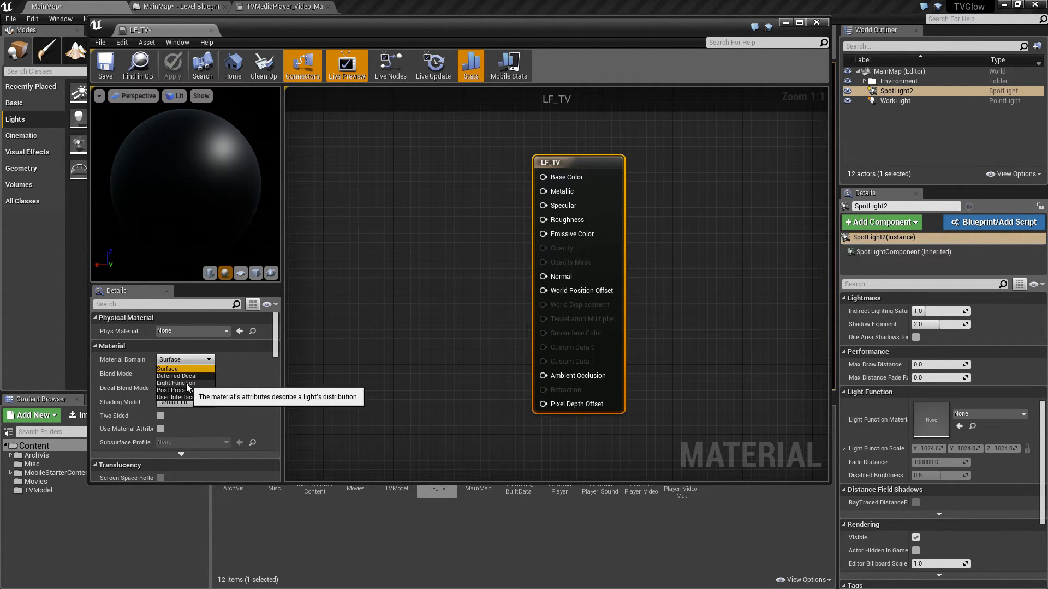
{"action": "left_click", "coordinate": [185, 383]}
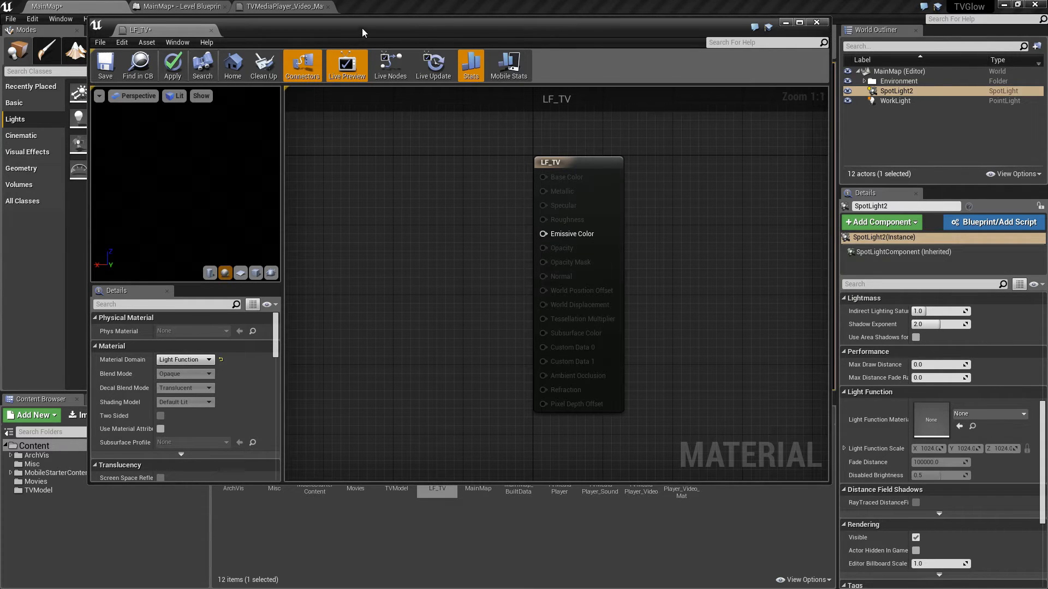
Add the TVMediaPlayer_Video texture to LF_TV as a Texture Sample feeding Emissive Color, save the material, and dock its editor
{"action": "left_click_drag", "start_coordinate": [362, 31], "coordinate": [375, 9]}
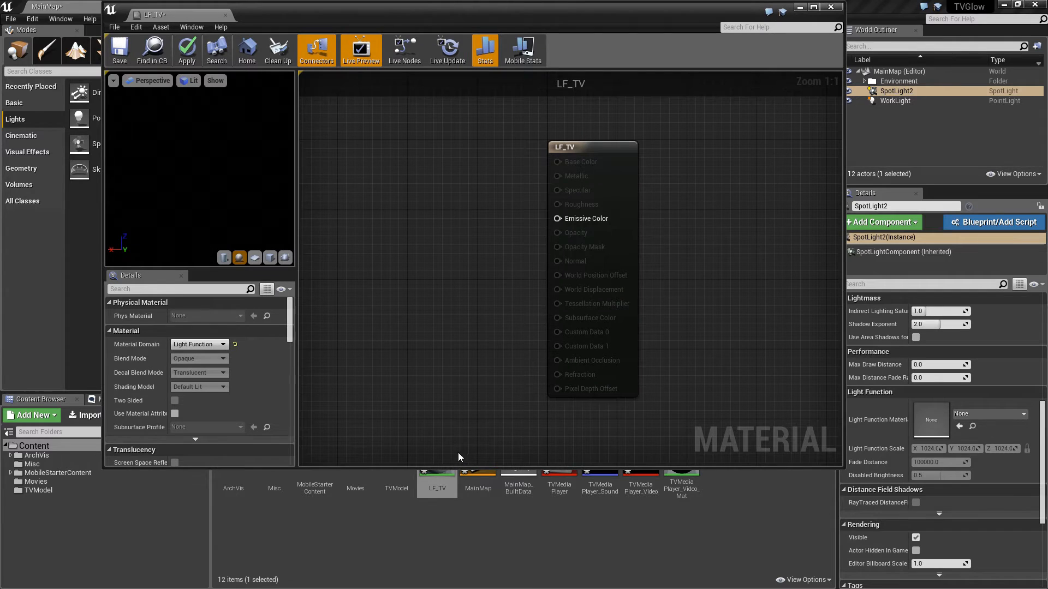
{"action": "left_click_drag", "start_coordinate": [456, 466], "coordinate": [466, 419]}
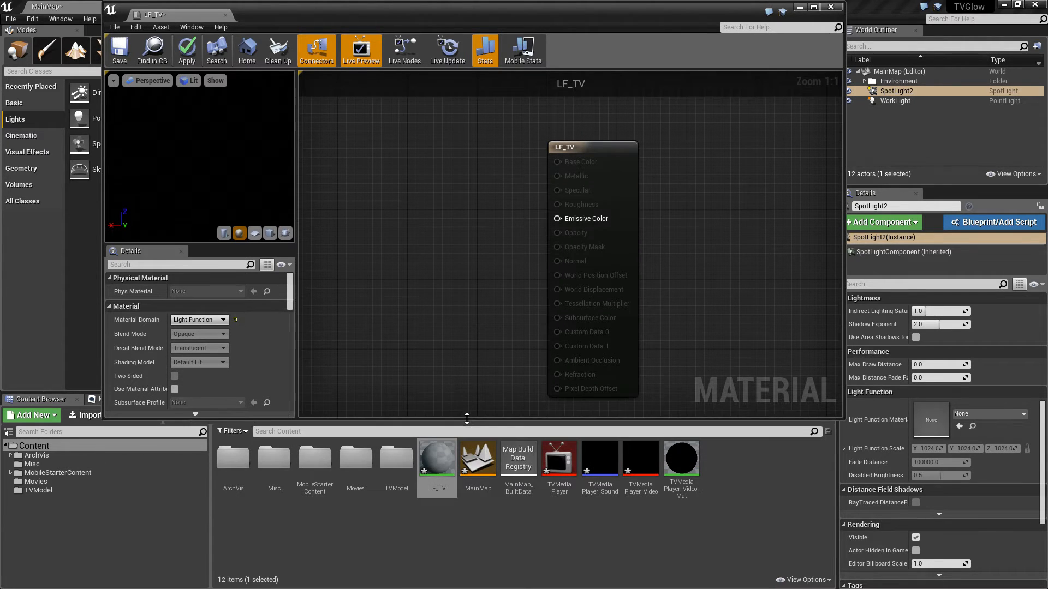
{"action": "left_click", "coordinate": [648, 459]}
{"action": "left_click_drag", "start_coordinate": [648, 459], "coordinate": [559, 218]}
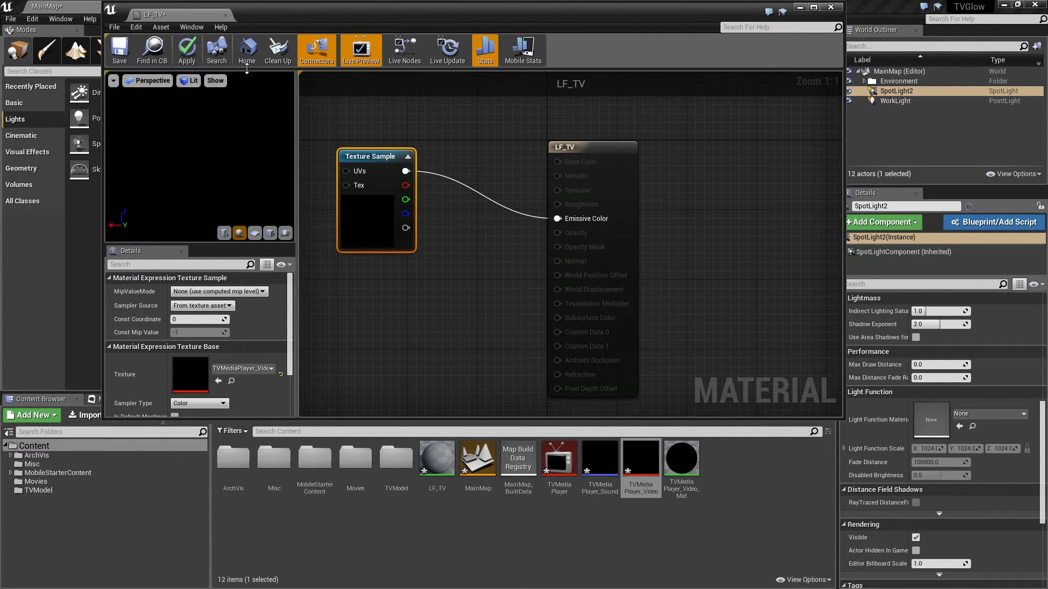
{"action": "left_click", "coordinate": [125, 48]}
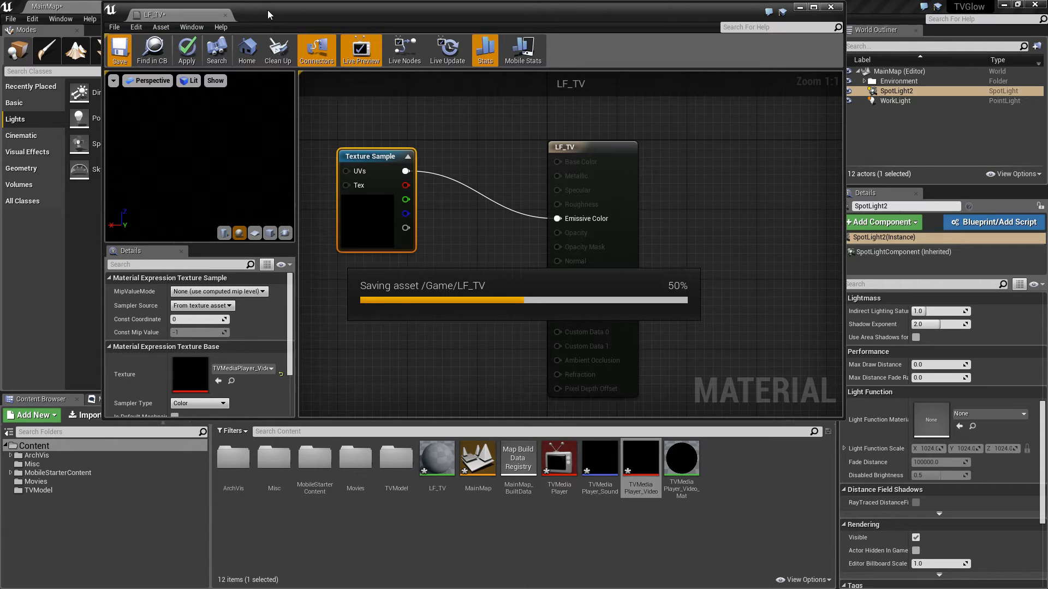
{"action": "left_click_drag", "start_coordinate": [271, 11], "coordinate": [366, 4]}
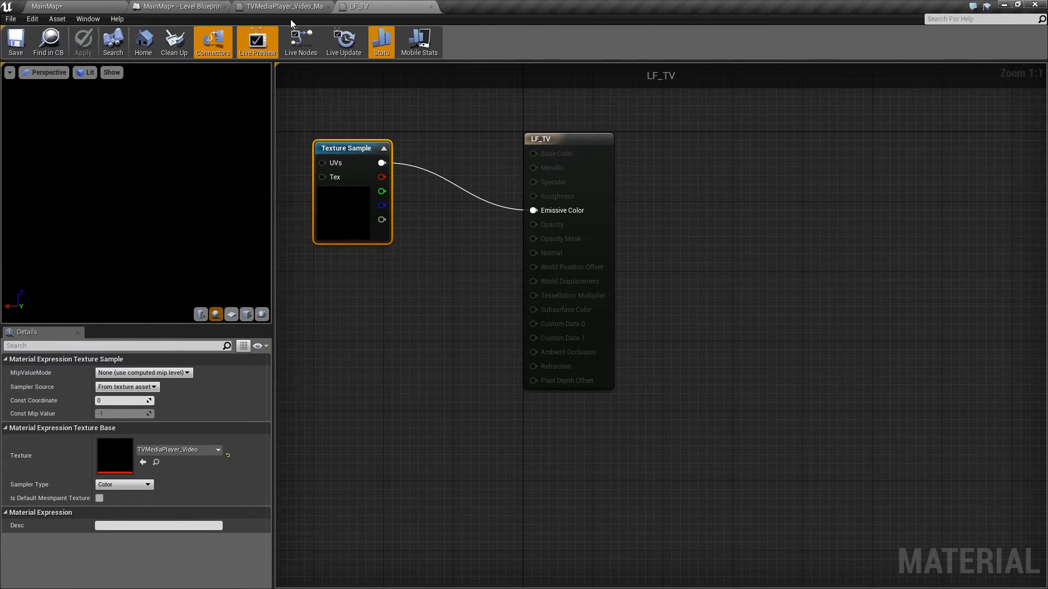
Assign LF_TV as the new spot light's light function material in MainMap and start a play-test
{"action": "left_click", "coordinate": [90, 6]}
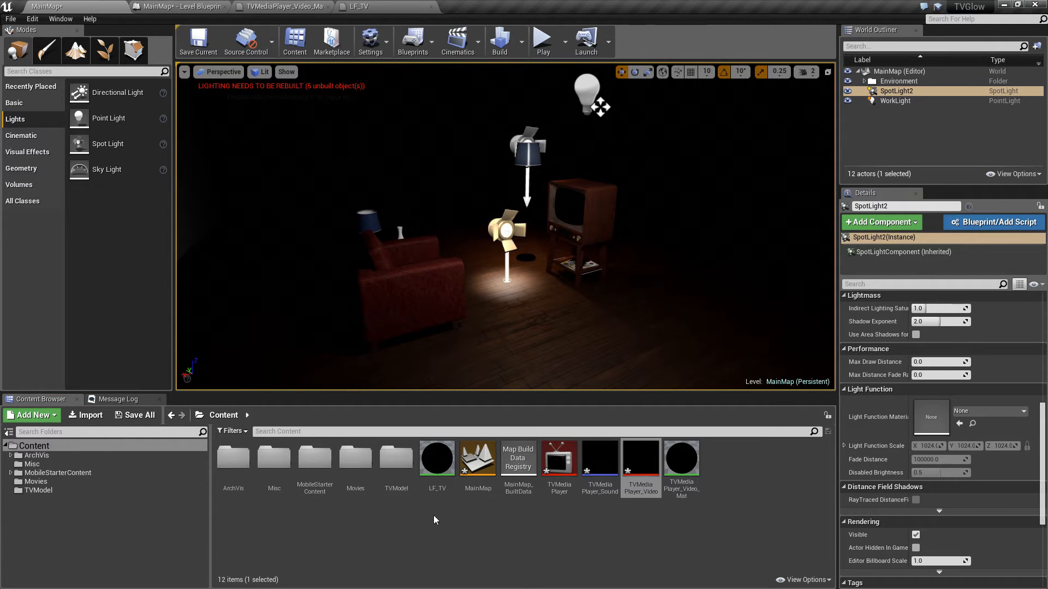
{"action": "left_click_drag", "start_coordinate": [438, 462], "coordinate": [942, 419]}
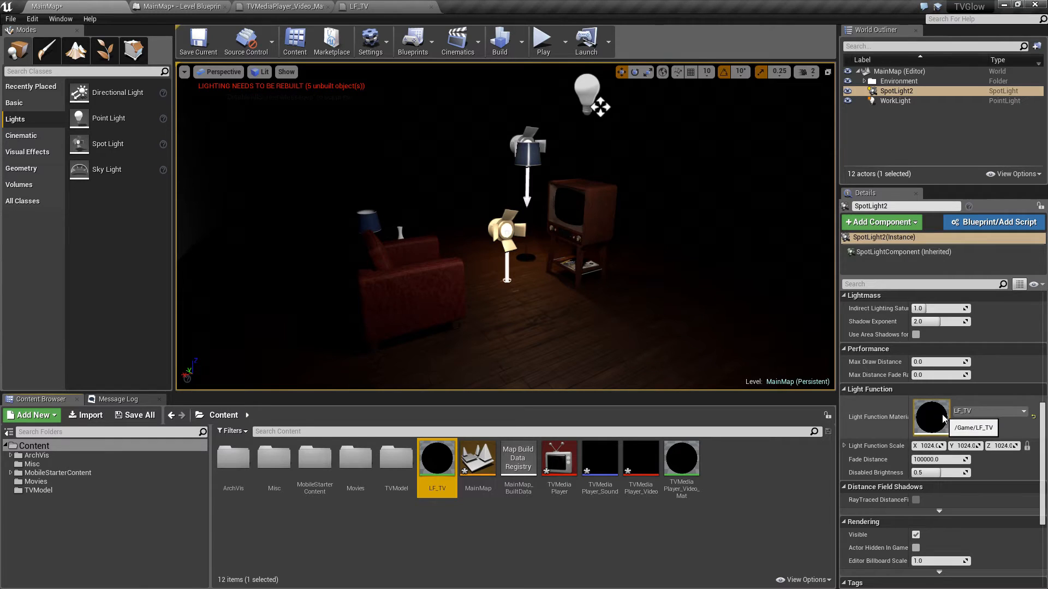
{"action": "left_click", "coordinate": [542, 40]}
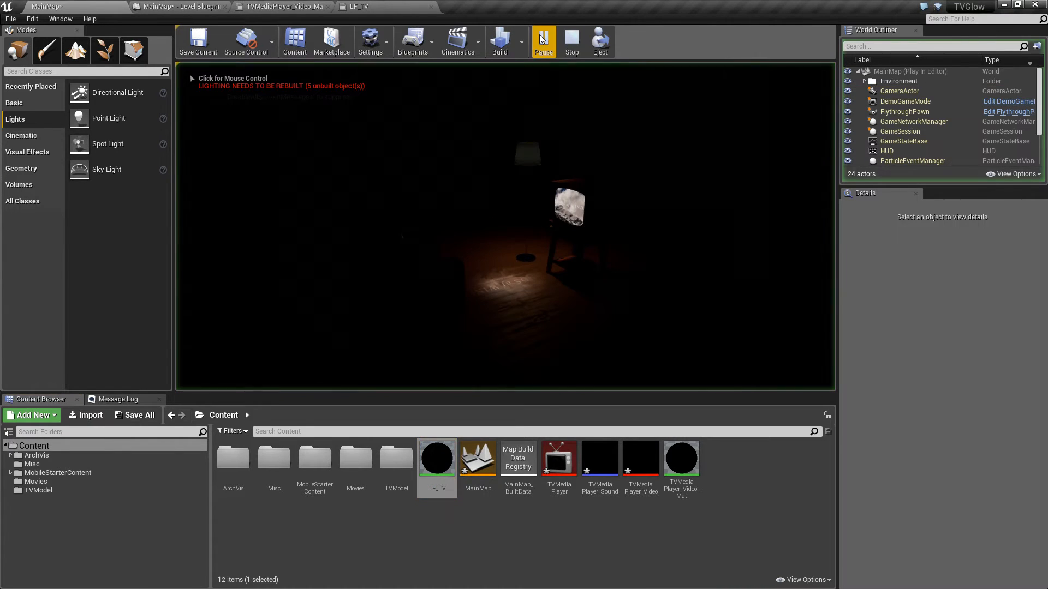
Move closer to the television in the play-test to examine the glow cast on the floor, and end the session
{"action": "left_click", "coordinate": [521, 286]}
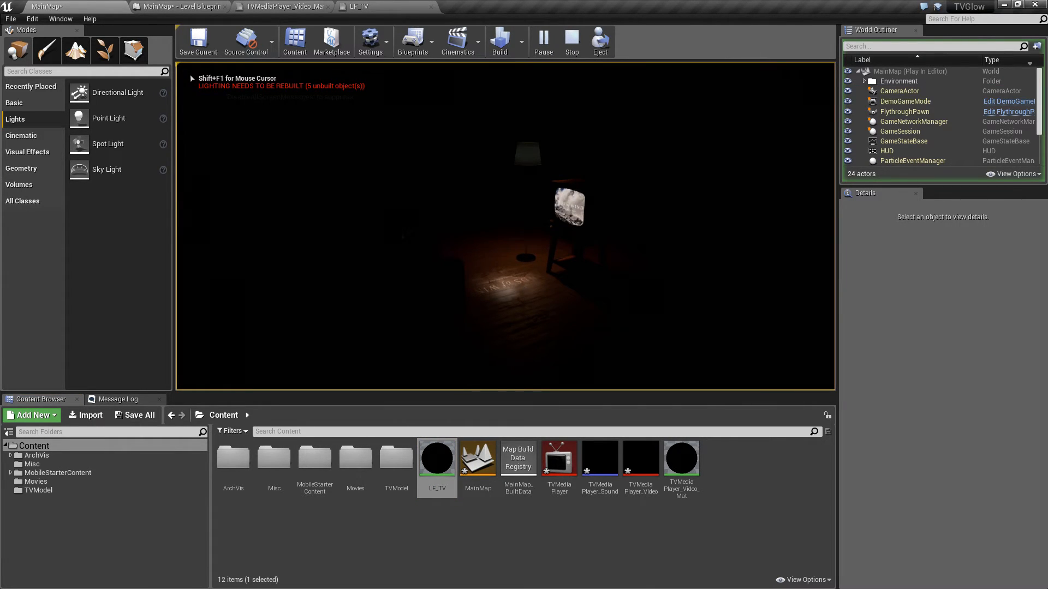
{"action": "key", "text": "w"}
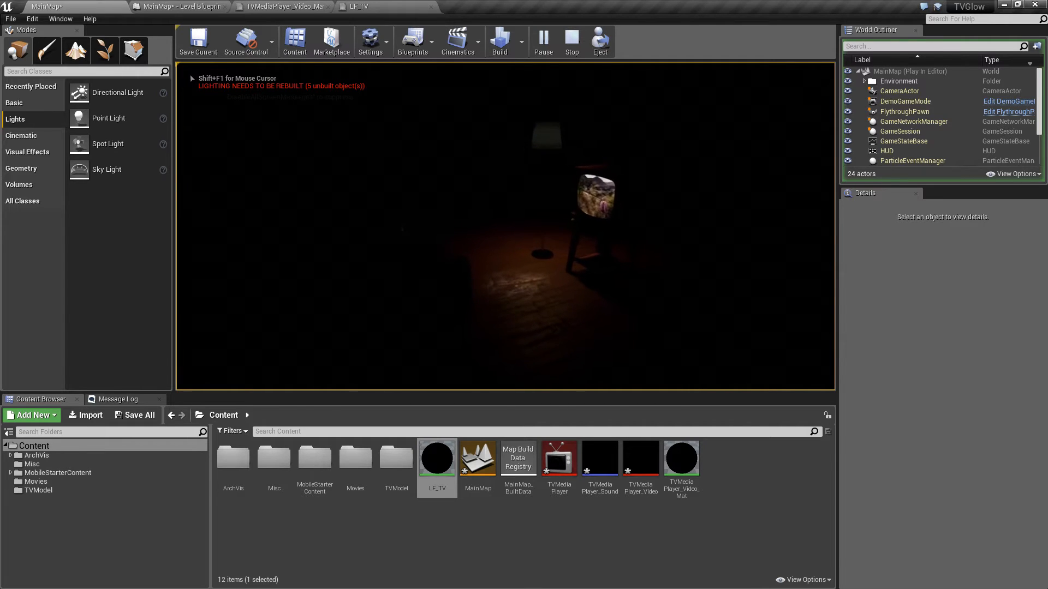
{"action": "key", "text": "w"}
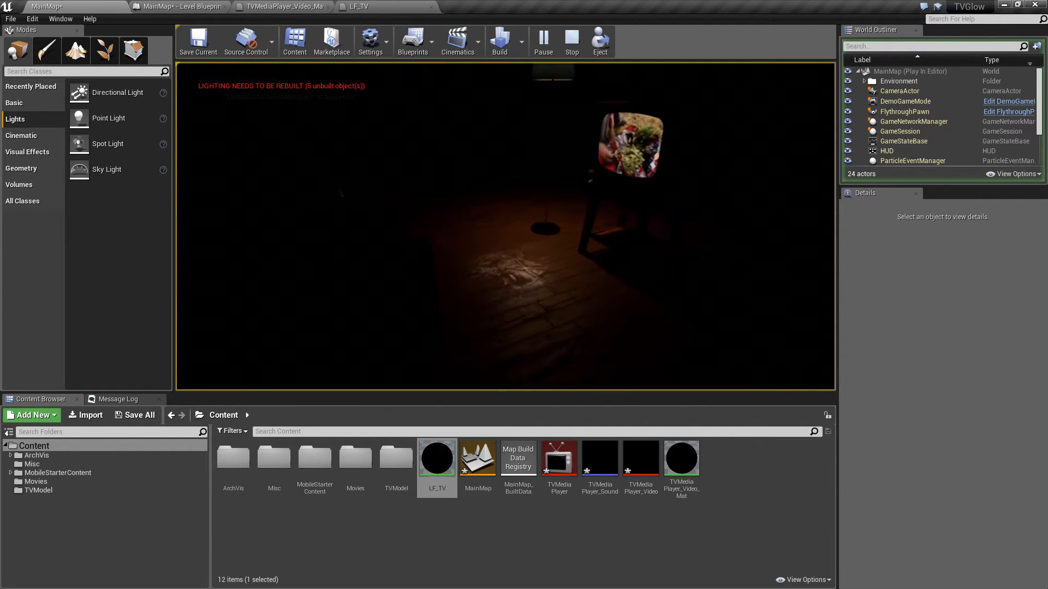
{"action": "key", "text": "w"}
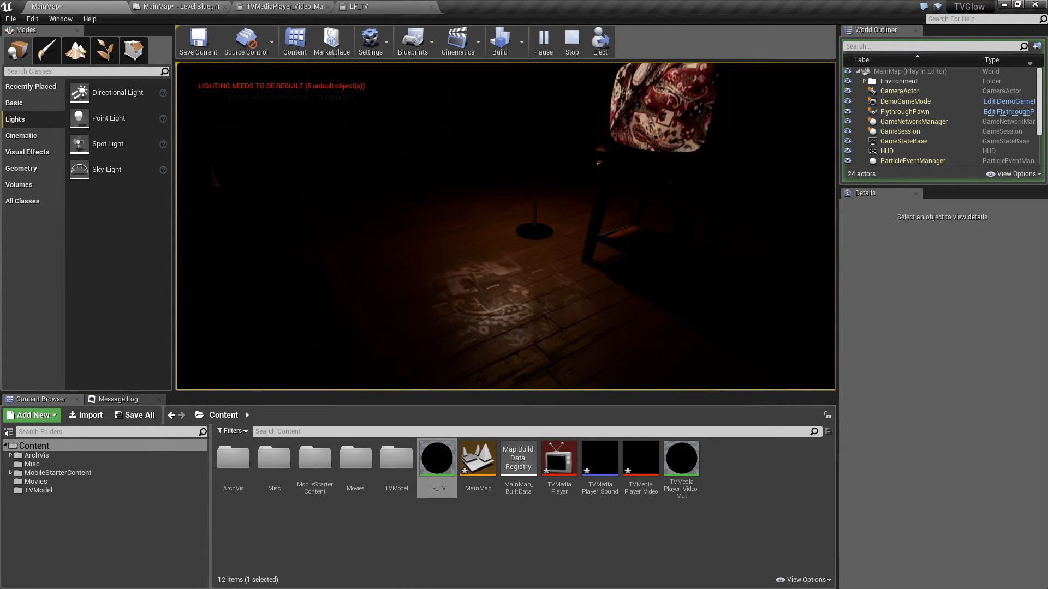
{"action": "key", "text": "Escape"}
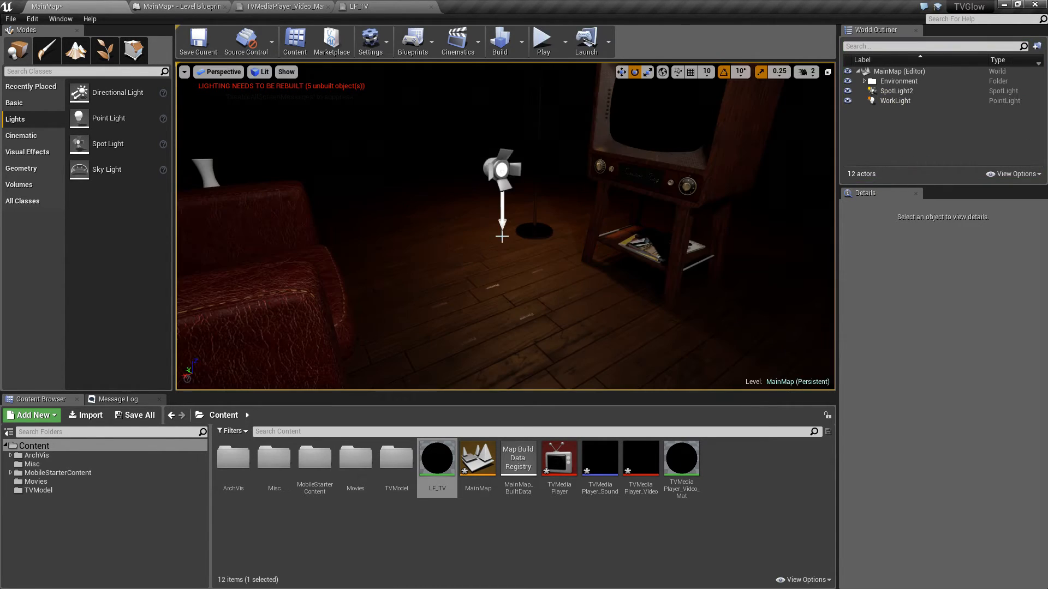
In the LF_TV material, feed Emissive Color from the Texture Sample's red channel instead of RGB and save
{"action": "left_click", "coordinate": [375, 9]}
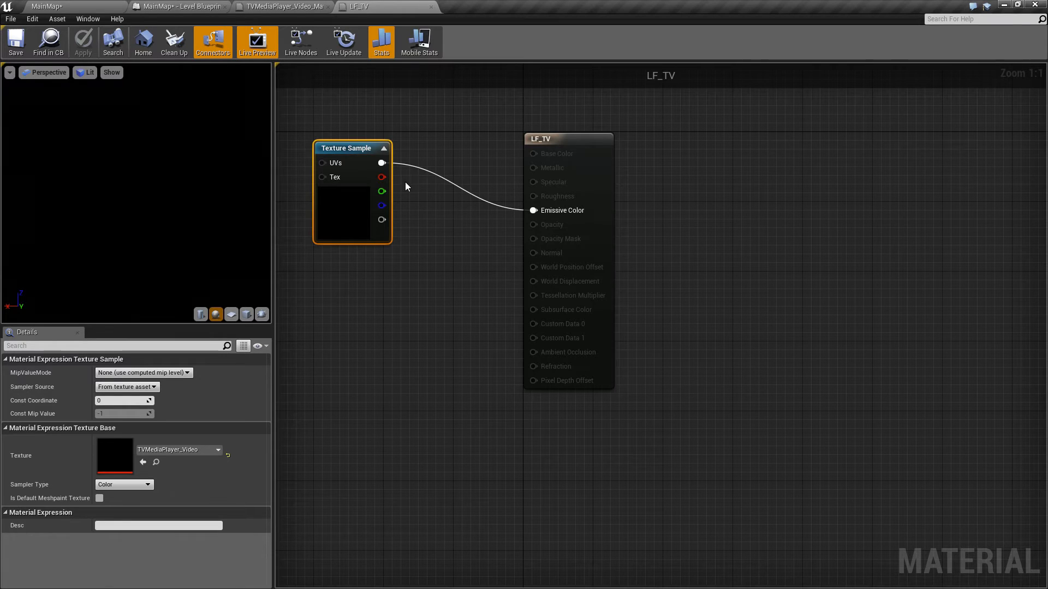
{"action": "mouse_move", "coordinate": [384, 162]}
{"action": "left_mouse_down", "text": "ctrl"}
{"action": "mouse_move", "coordinate": [400, 166]}
{"action": "mouse_move", "coordinate": [384, 179]}
{"action": "left_mouse_up", "text": "ctrl"}
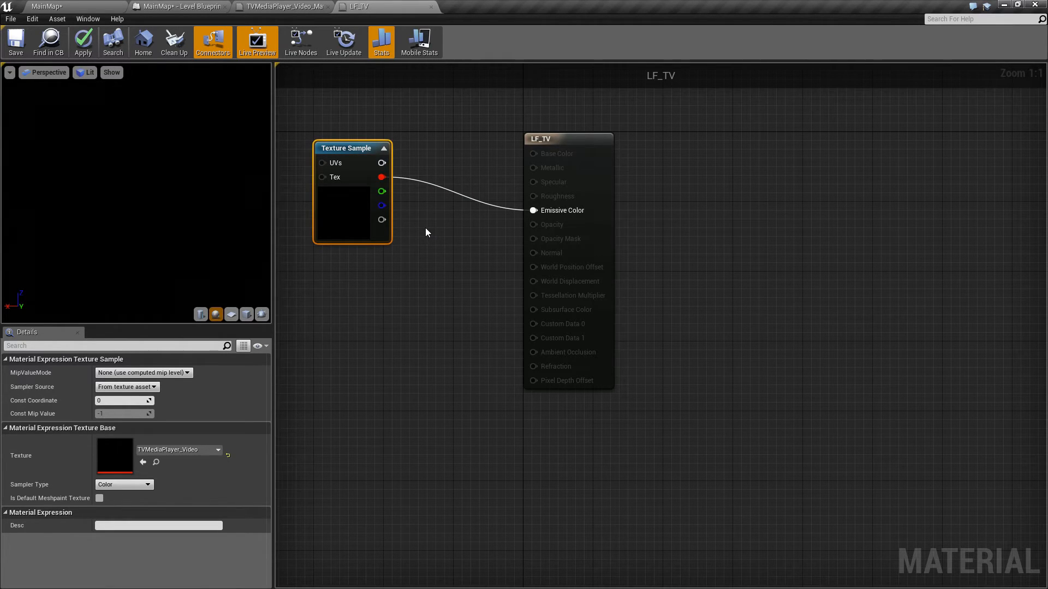
{"action": "left_click", "coordinate": [16, 41]}
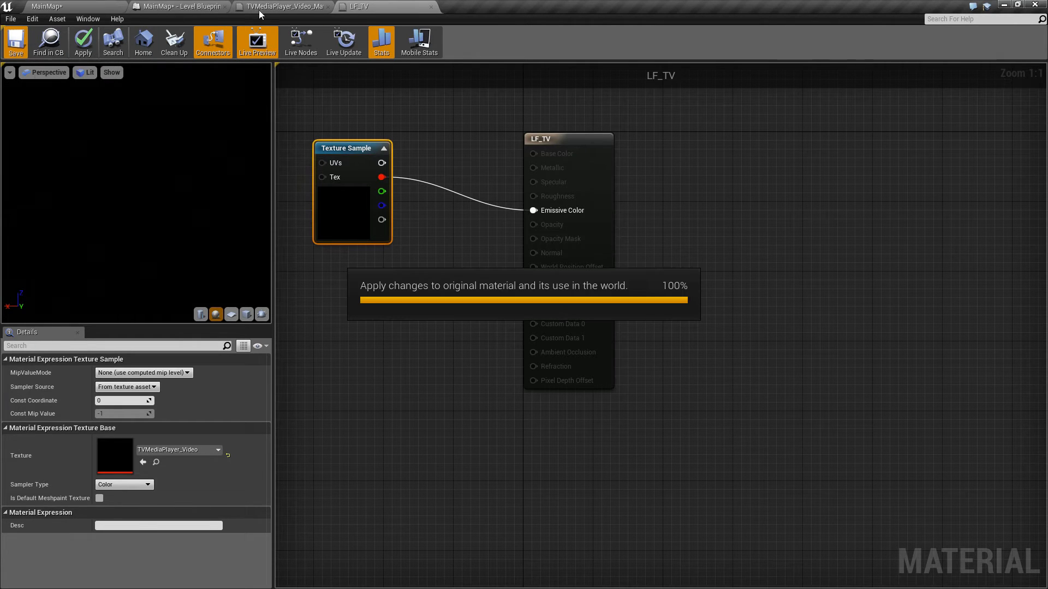
Set SpotLight2's light color in MainMap to pure red with green 0 and blue 0, and play-test the level
{"action": "left_click", "coordinate": [90, 8]}
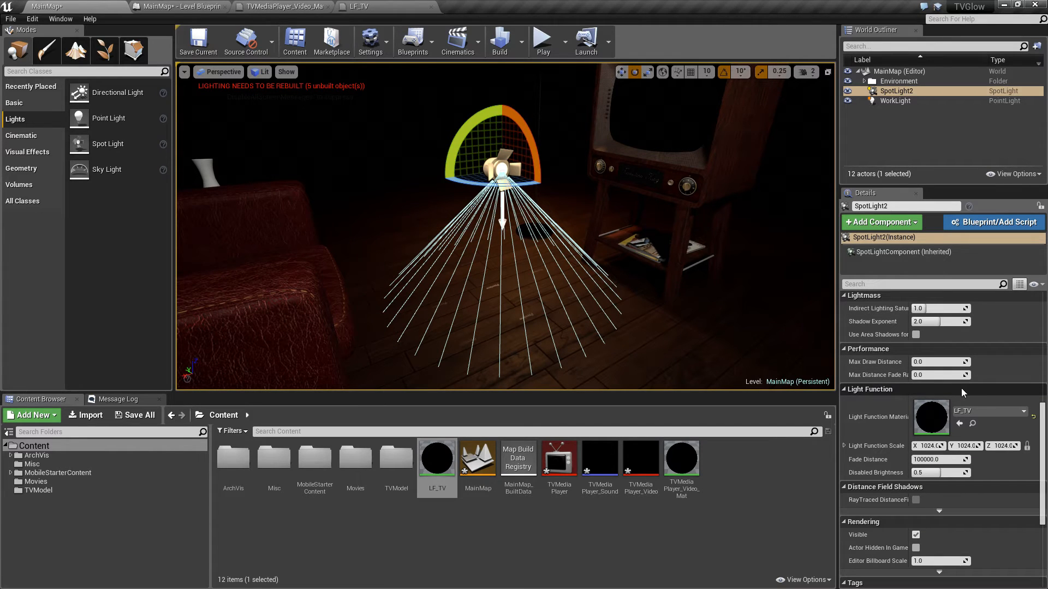
{"action": "scroll", "coordinate": [962, 391], "scroll_direction": "up", "scroll_amount": 10}
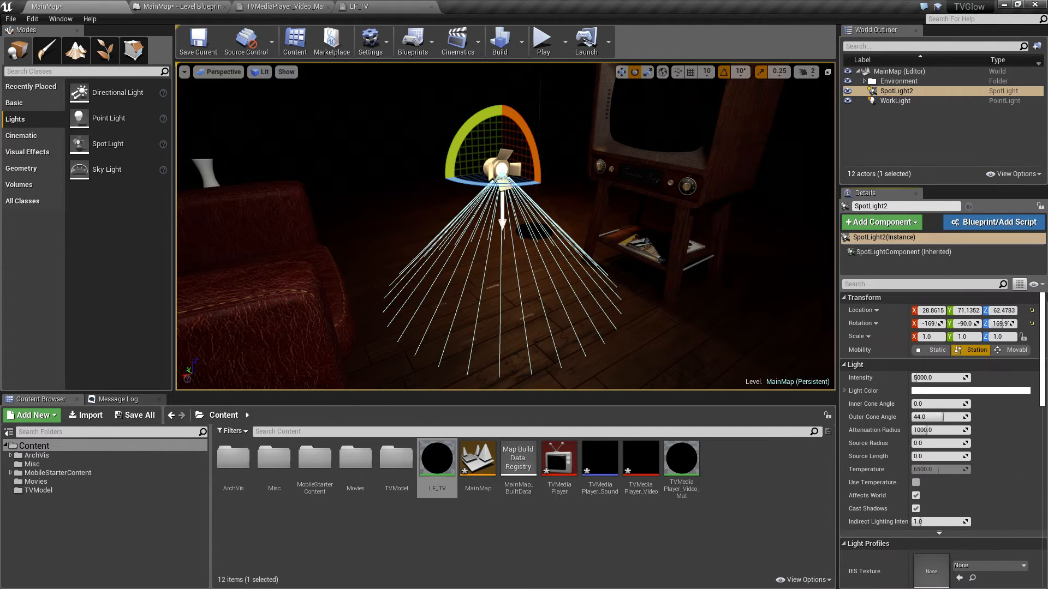
{"action": "left_click", "coordinate": [939, 391]}
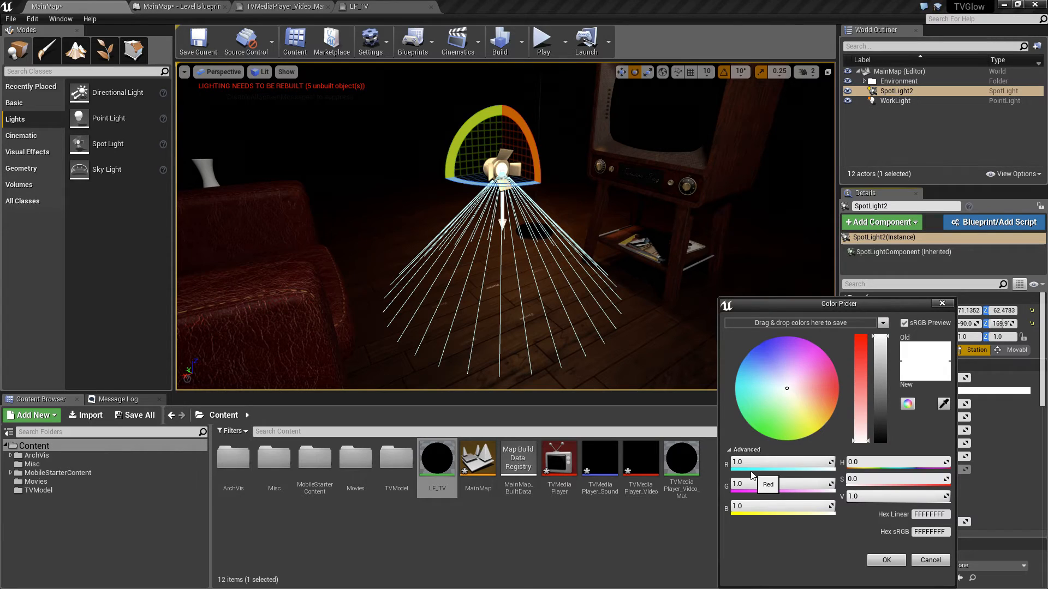
{"action": "left_click", "coordinate": [749, 484]}
{"action": "type", "text": "0"}
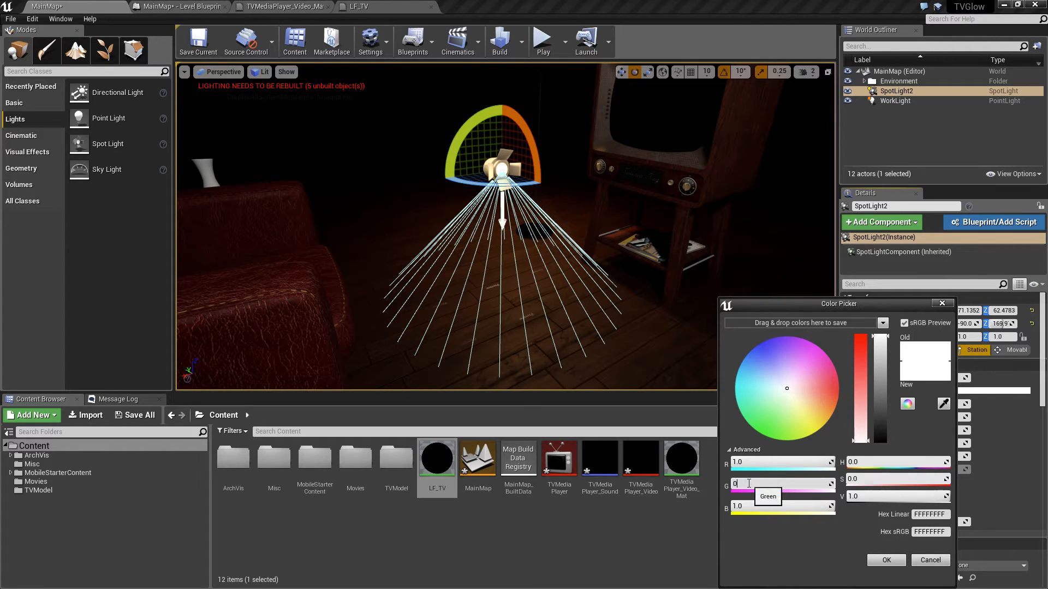
{"action": "key", "text": "Tab"}
{"action": "type", "text": "0"}
{"action": "key", "text": "Tab"}
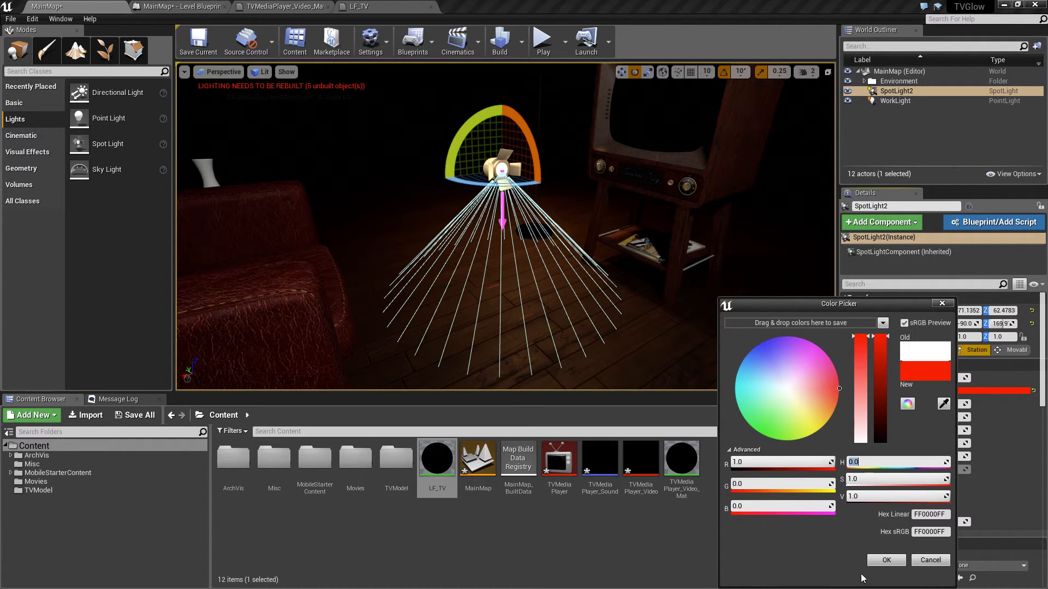
{"action": "left_click", "coordinate": [886, 560]}
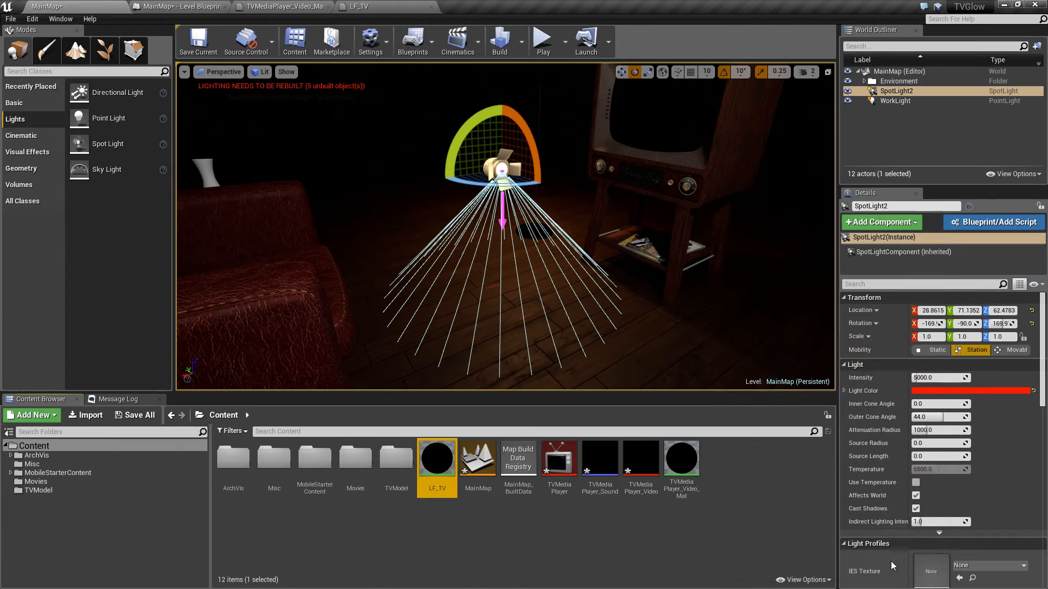
{"action": "left_click", "coordinate": [543, 41]}
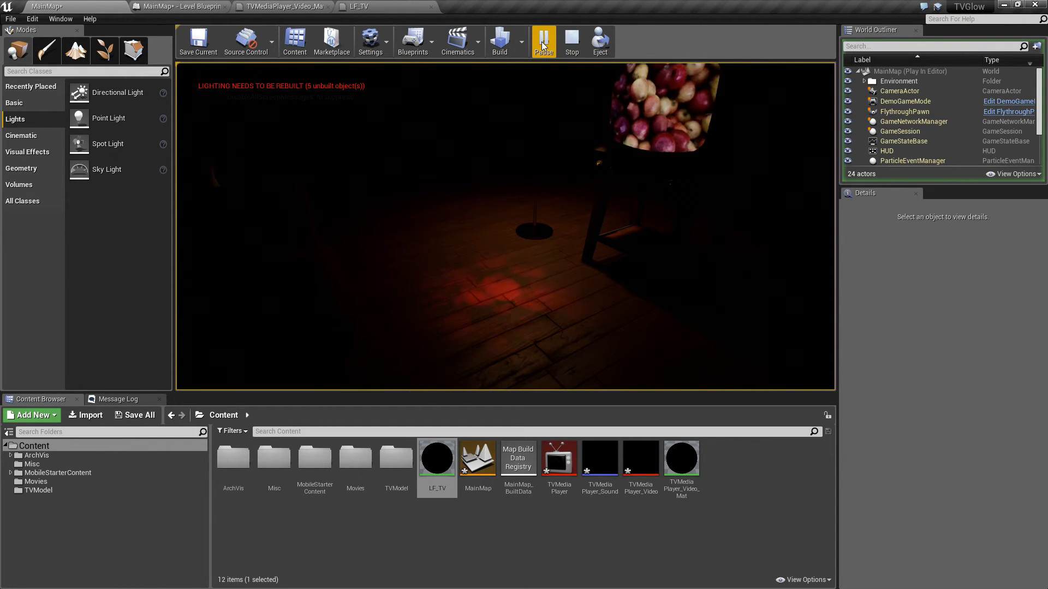
{"action": "key", "text": "Escape"}
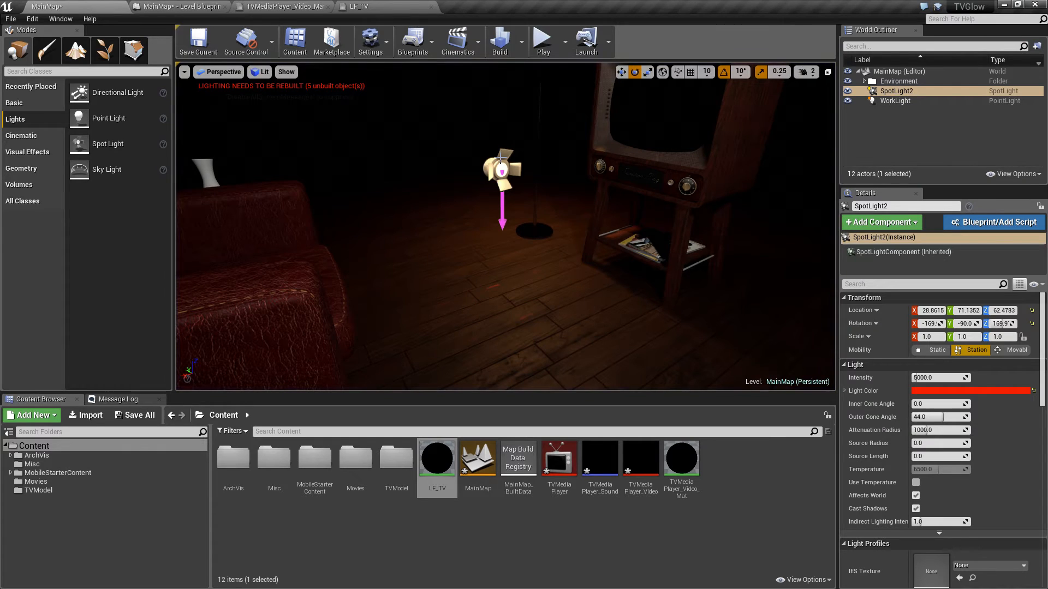
Rename SpotLight2 as RedLight
{"action": "left_click", "coordinate": [500, 160]}
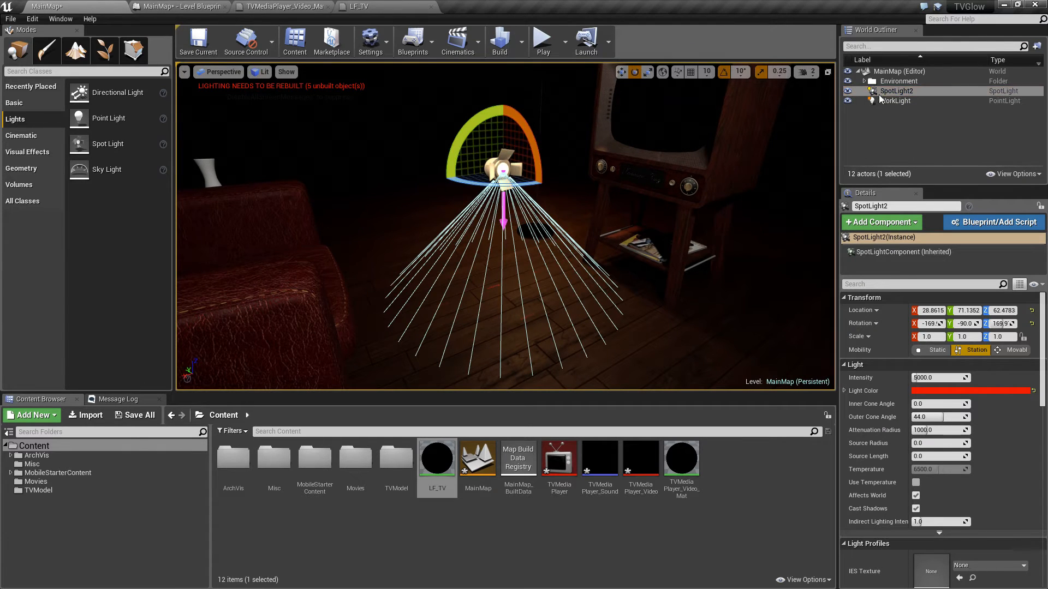
{"action": "left_click", "coordinate": [886, 91]}
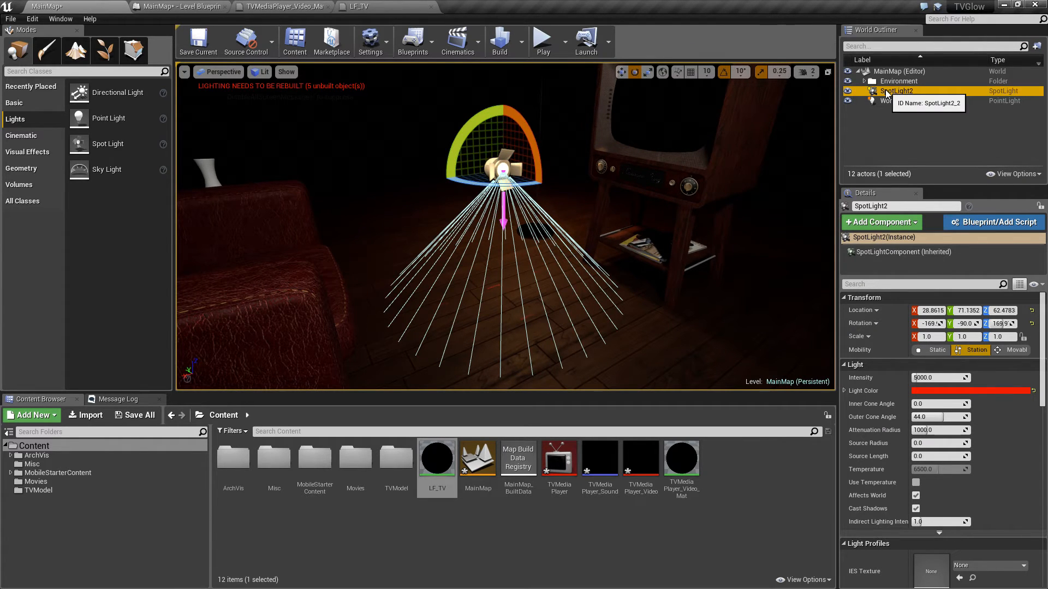
{"action": "left_click", "coordinate": [886, 92]}
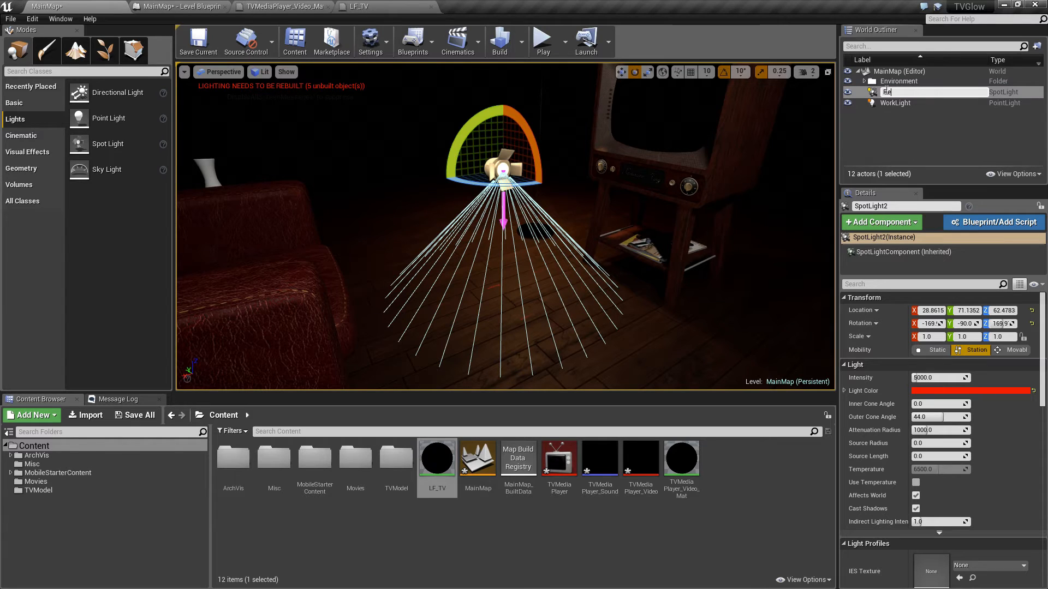
{"action": "type", "text": "RedLight"}
{"action": "key", "text": "Return"}
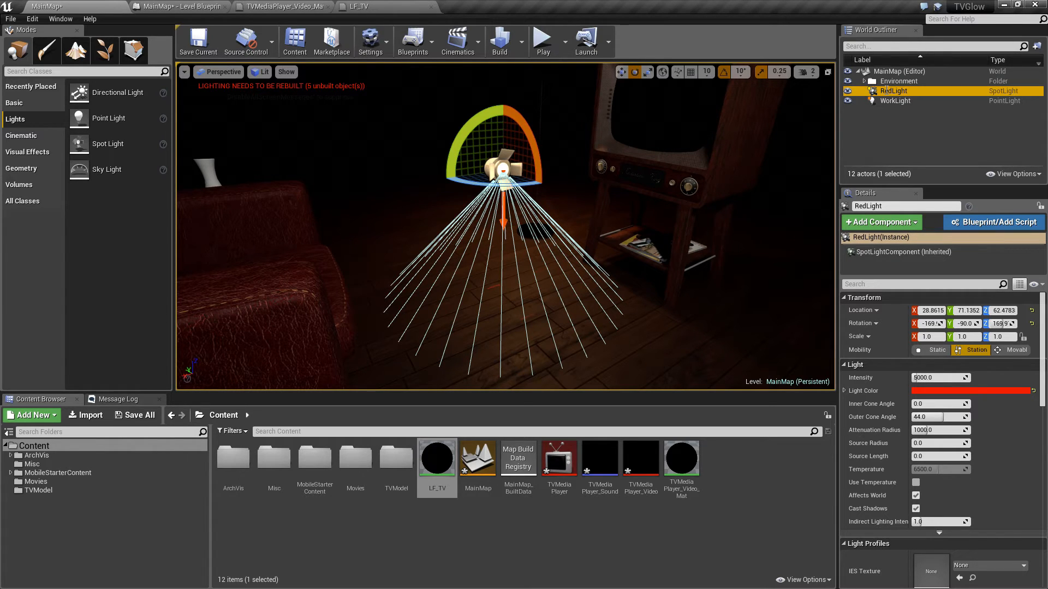
Duplicate RedLight and name the copy BlueLight
{"action": "right_click", "coordinate": [875, 94]}
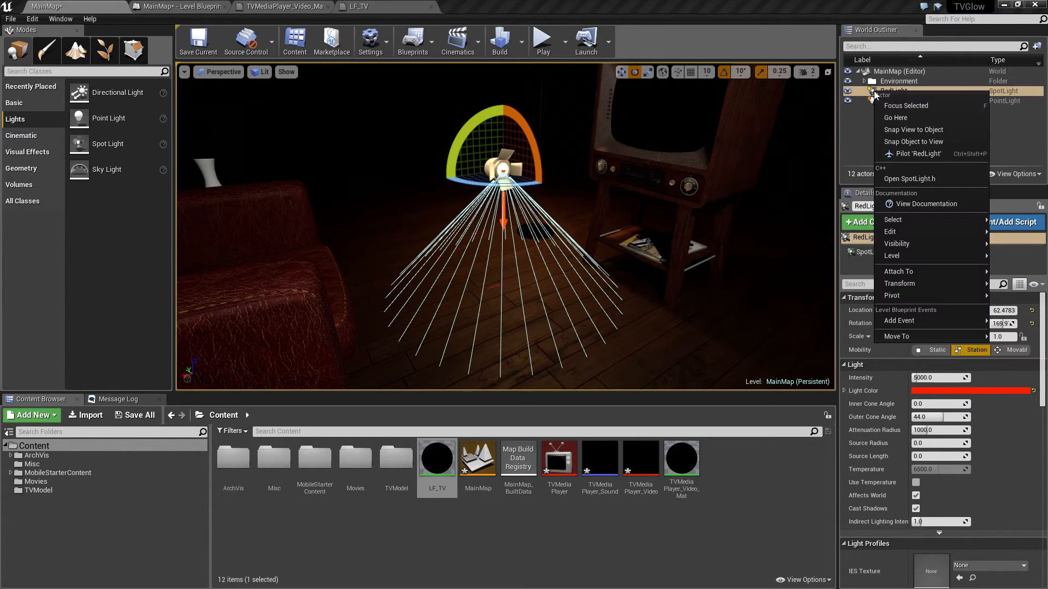
{"action": "mouse_move", "coordinate": [924, 233]}
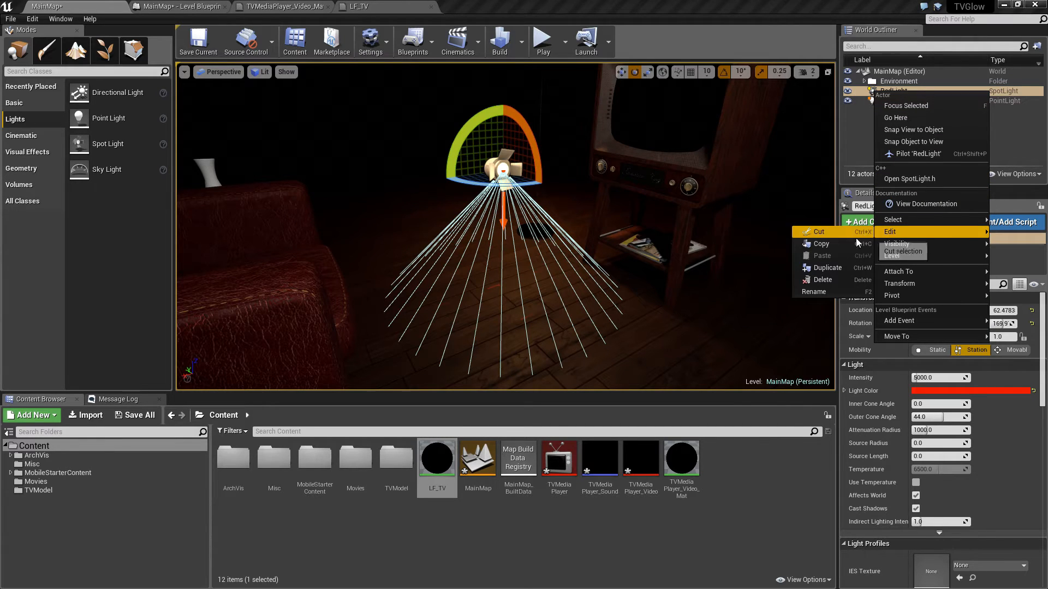
{"action": "left_click", "coordinate": [846, 267]}
{"action": "type", "text": "Blue"}
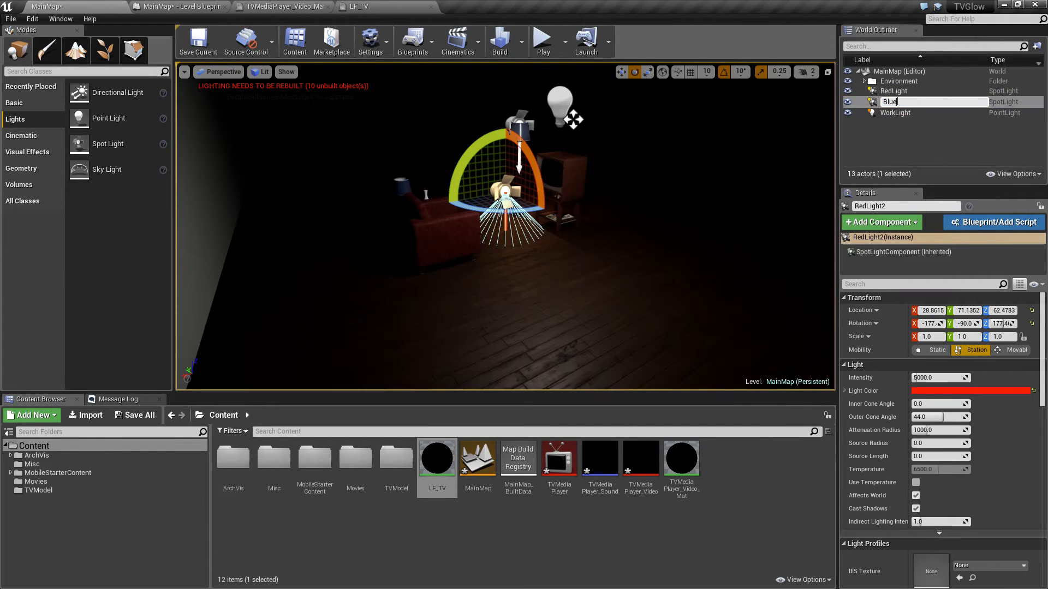
{"action": "type", "text": "Light"}
{"action": "key", "text": "Return"}
Duplicate BlueLight and name the copy GreenLight
{"action": "right_click", "coordinate": [876, 90]}
{"action": "mouse_move", "coordinate": [926, 229]}
{"action": "left_click", "coordinate": [847, 264]}
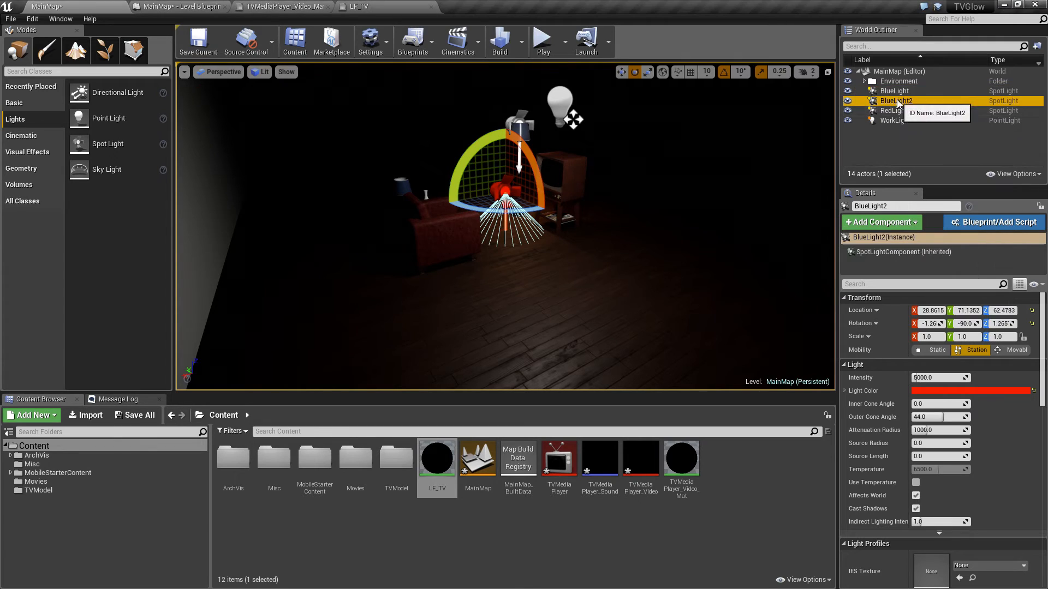
{"action": "key", "text": "Return"}
Set BlueLight's light color to pure blue with red 0 and blue 1
{"action": "left_click", "coordinate": [889, 91]}
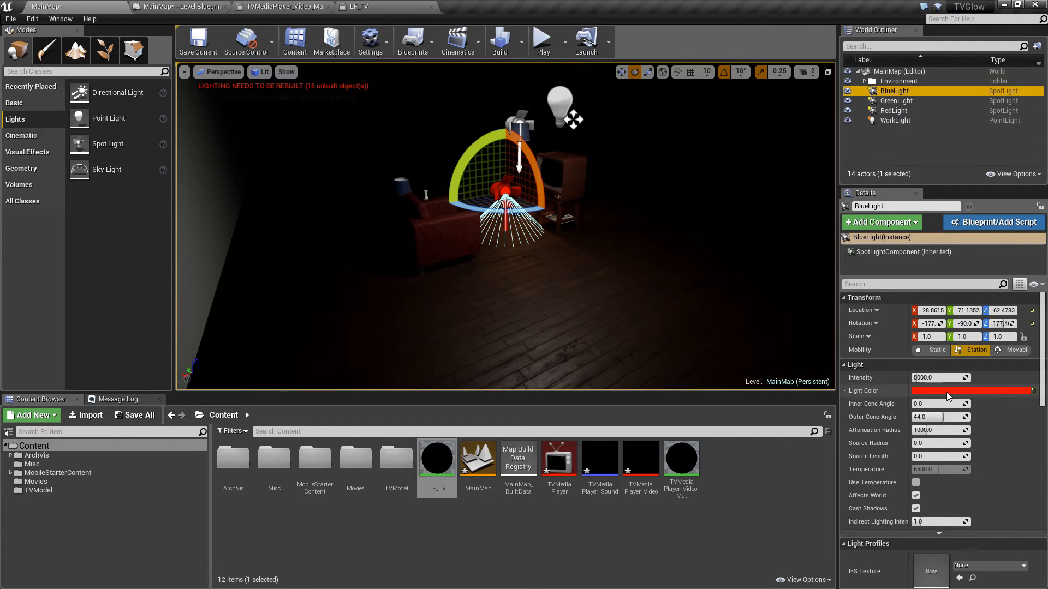
{"action": "left_click", "coordinate": [947, 392]}
{"action": "left_click", "coordinate": [761, 463]}
{"action": "type", "text": "0"}
{"action": "key", "text": "Tab"}
{"action": "key", "text": "Tab"}
{"action": "type", "text": "1"}
{"action": "left_click", "coordinate": [875, 560]}
Set GreenLight's light color to pure green with red 0 and green 1
{"action": "left_click", "coordinate": [896, 101]}
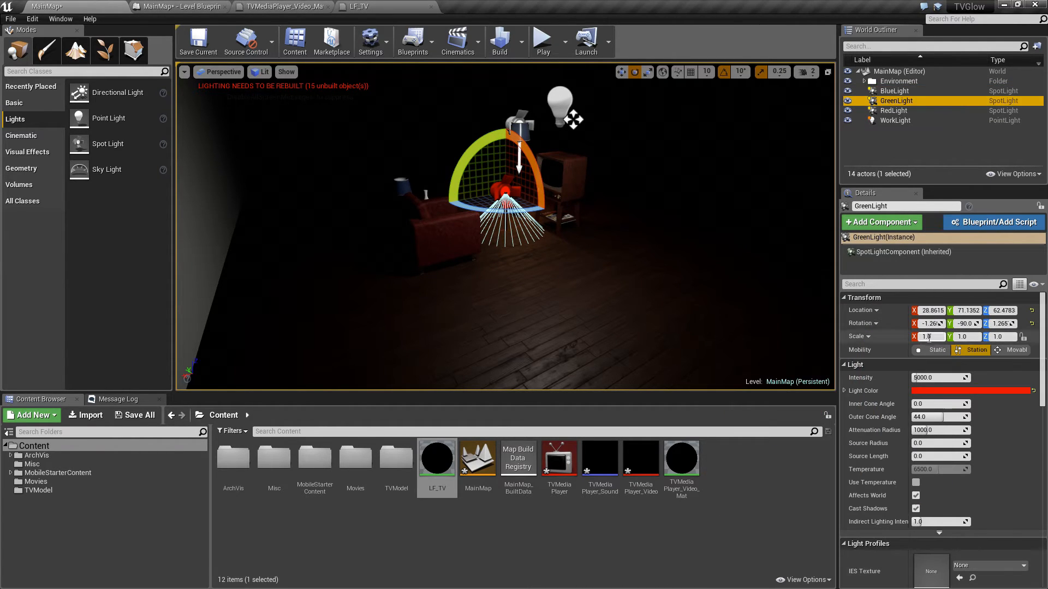
{"action": "left_click", "coordinate": [972, 392]}
{"action": "left_click", "coordinate": [739, 463]}
{"action": "type", "text": "0"}
{"action": "key", "text": "Tab"}
{"action": "type", "text": "1"}
{"action": "left_click", "coordinate": [862, 560]}
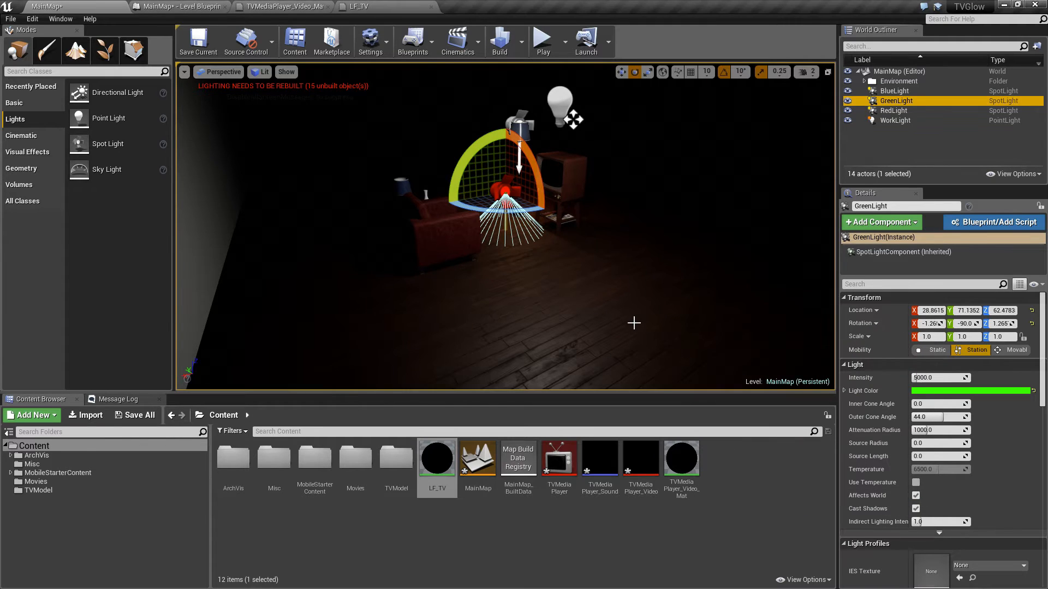
Rename the LF_TV material as LF_TVRed
{"action": "left_click_drag", "start_coordinate": [634, 321], "coordinate": [627, 281]}
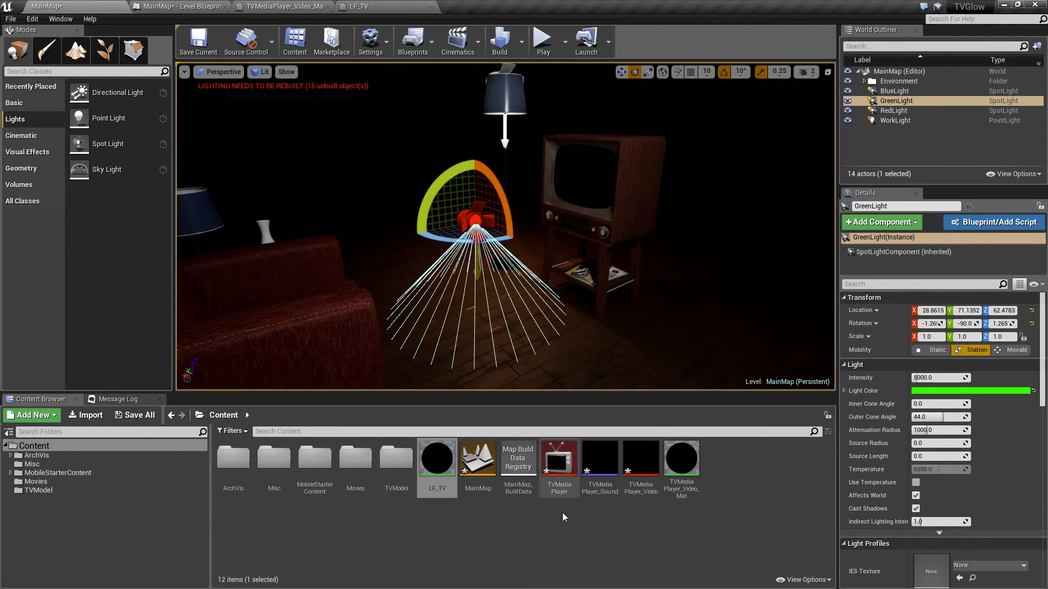
{"action": "scroll", "coordinate": [995, 431], "scroll_direction": "down", "scroll_amount": 5}
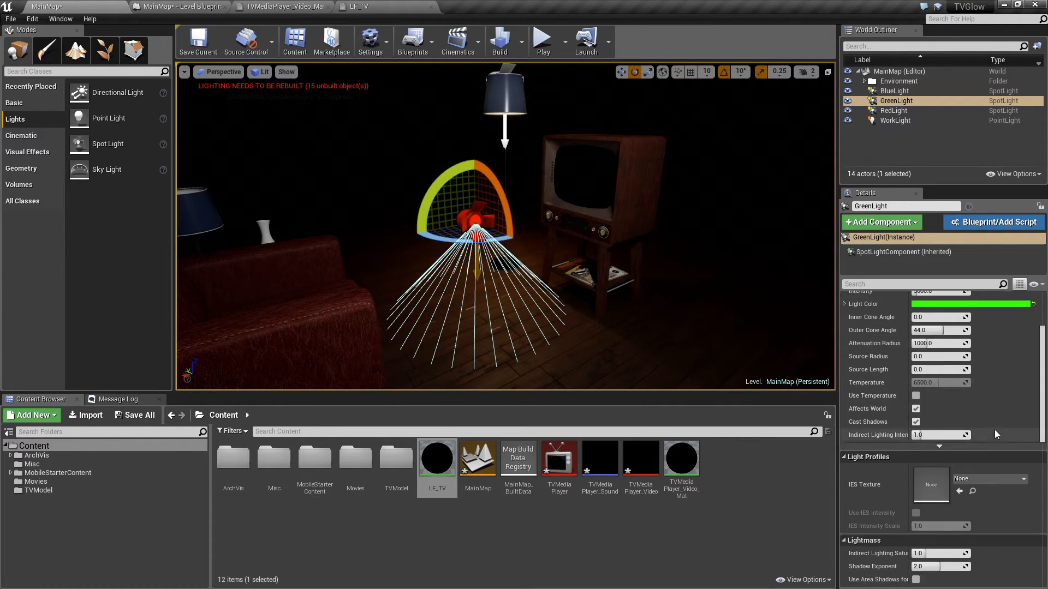
{"action": "scroll", "coordinate": [994, 431], "scroll_direction": "down", "scroll_amount": 3}
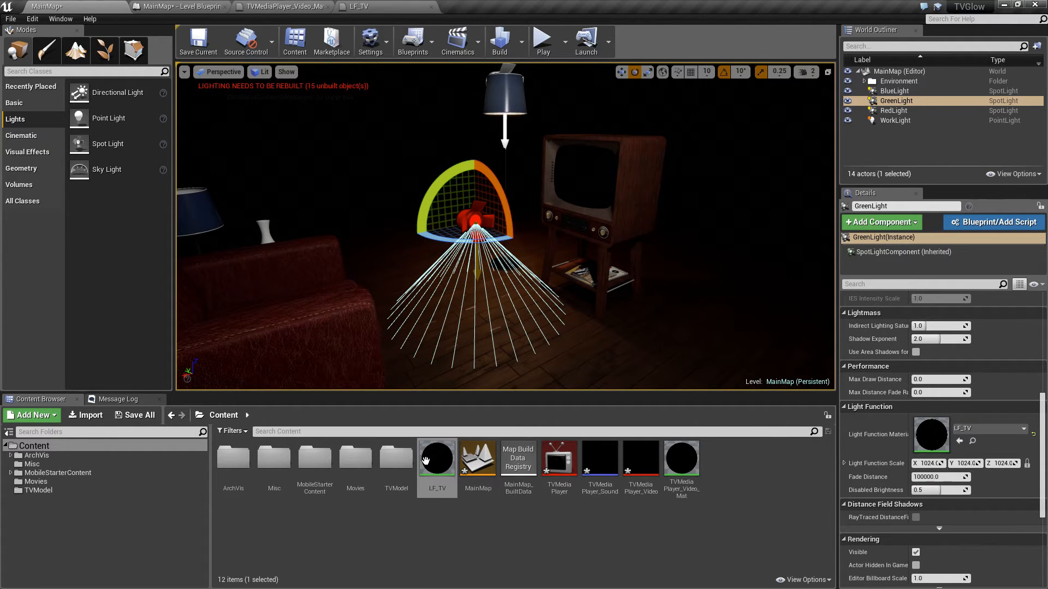
{"action": "left_click", "coordinate": [446, 488]}
{"action": "type", "text": "Red"}
{"action": "key", "text": "Return"}
Duplicate the LF_TVRed material and name the copy LF_TVGreen
{"action": "right_click", "coordinate": [437, 459]}
{"action": "left_click", "coordinate": [469, 269]}
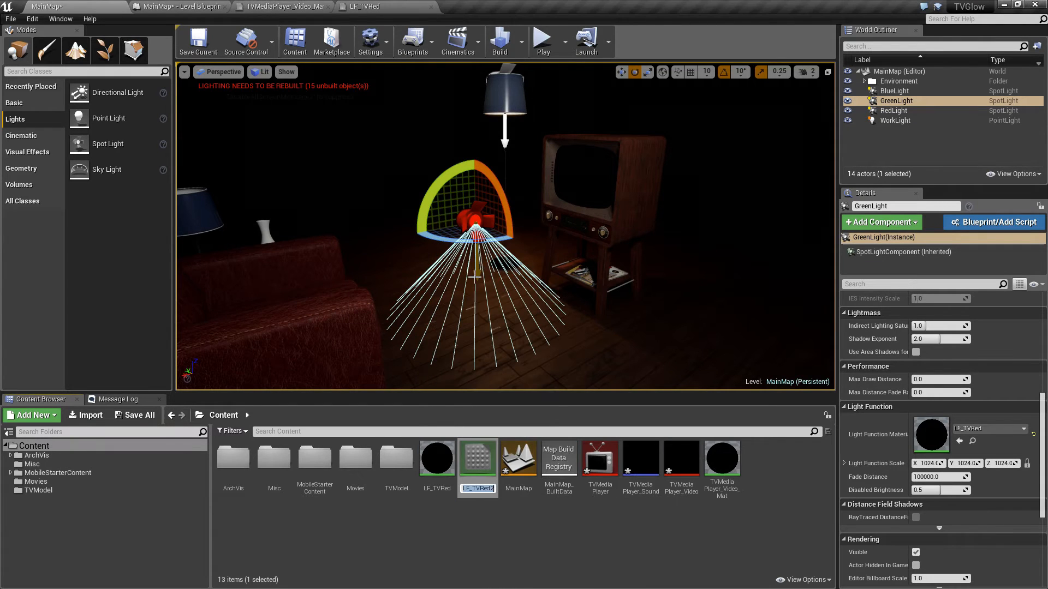
{"action": "key", "text": "End"}
{"action": "key", "text": "BackSpace"}
{"action": "key", "text": "BackSpace"}
{"action": "key", "text": "BackSpace"}
{"action": "key", "text": "BackSpace"}
{"action": "type", "text": "Green"}
{"action": "key", "text": "Return"}
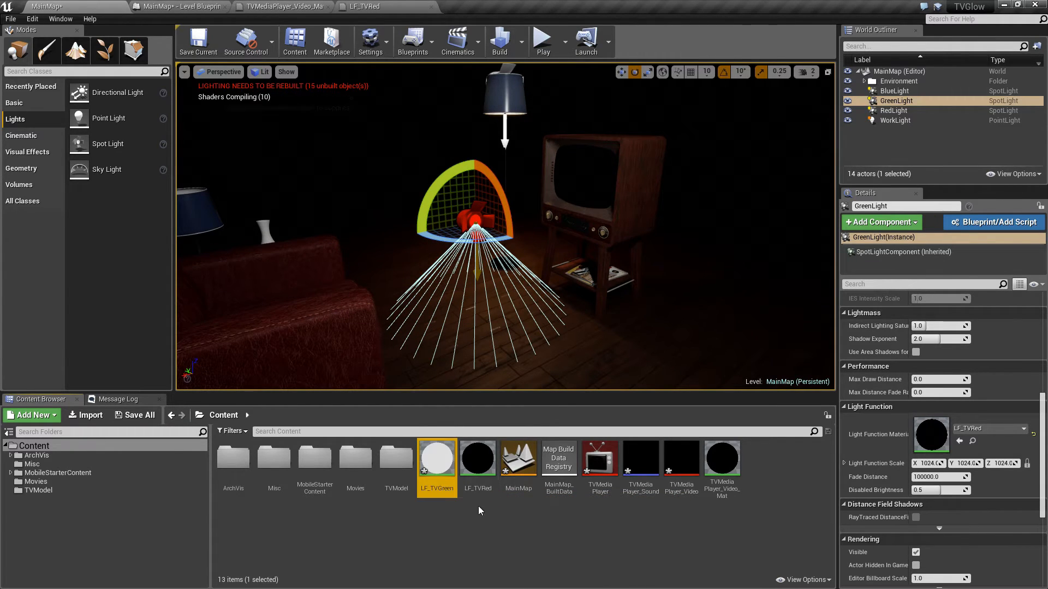
In the LF_TVGreen material, feed Emissive Color from the Texture Sample's green channel and save
{"action": "double_click", "coordinate": [478, 470]}
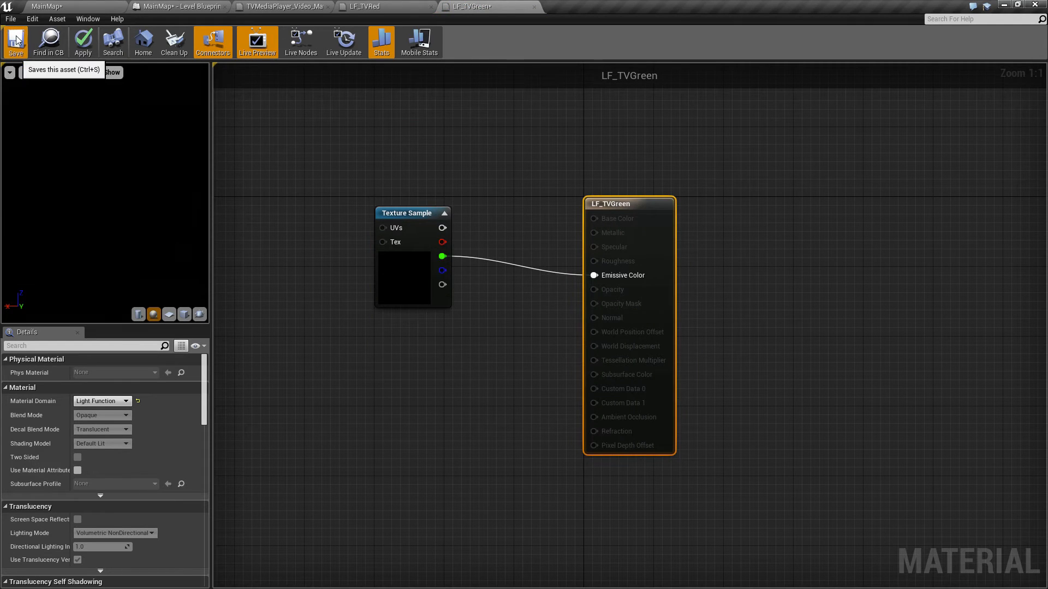
{"action": "left_click", "coordinate": [17, 39]}
Duplicate the LF_TVGreen material in the level's Content folder and name the copy LF_TVBlue
{"action": "left_click", "coordinate": [76, 6]}
{"action": "right_click", "coordinate": [439, 461]}
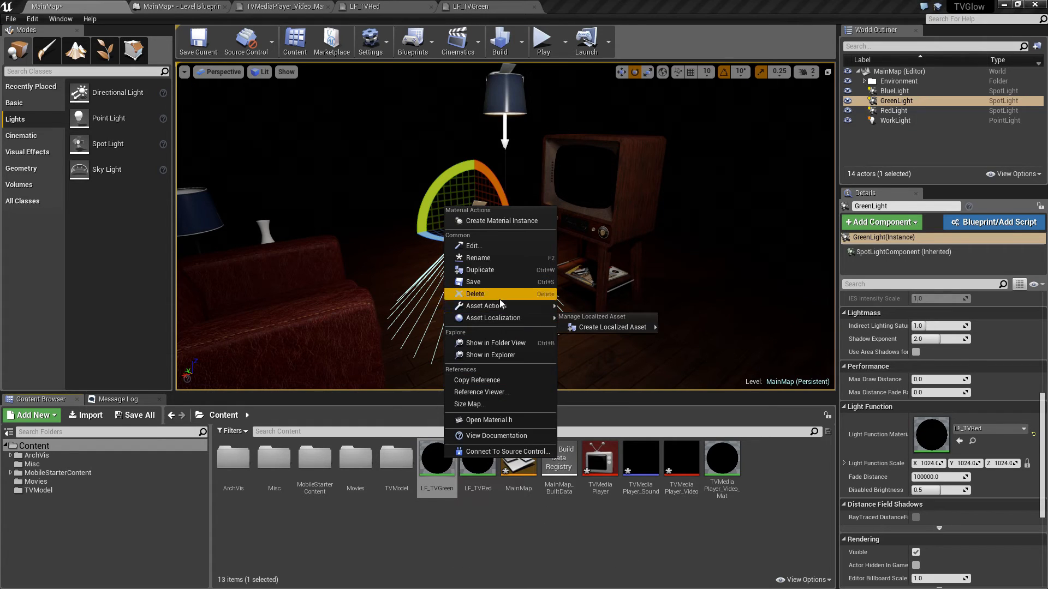
{"action": "left_click", "coordinate": [498, 270]}
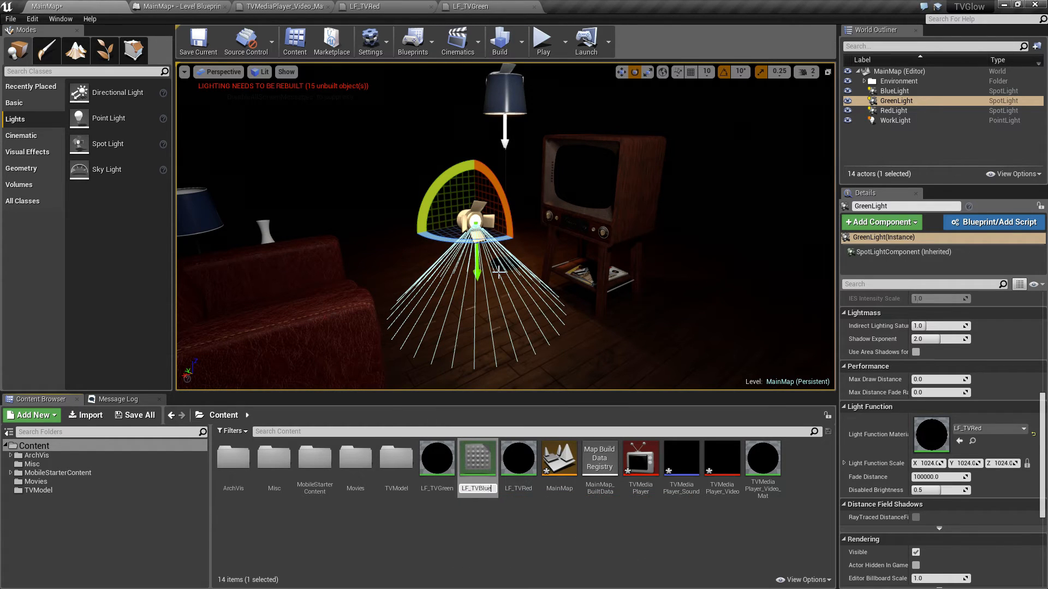
{"action": "type", "text": "Blue"}
{"action": "key", "text": "Return"}
In the LF_TVBlue material, feed Emissive Color from the Texture Sample's blue channel, save, and return to the level
{"action": "double_click", "coordinate": [478, 461]}
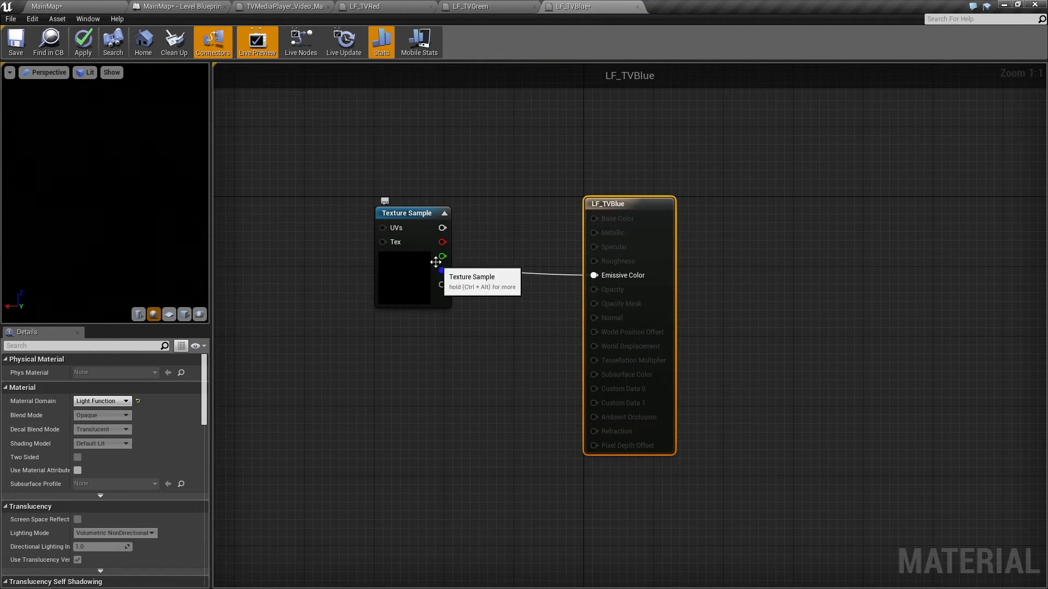
{"action": "left_click", "coordinate": [16, 41]}
{"action": "left_click", "coordinate": [91, 8]}
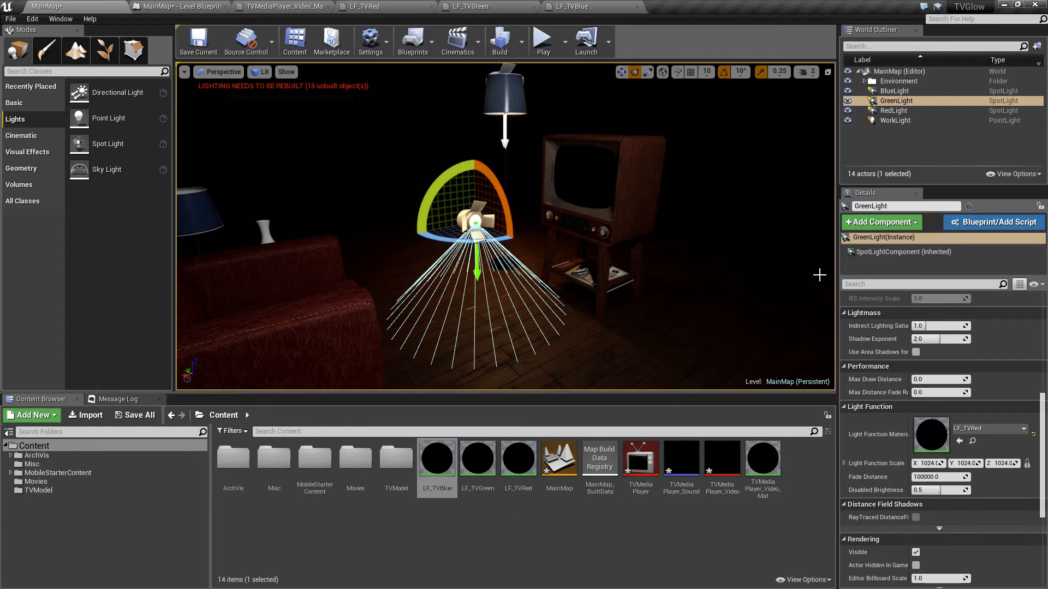
Assign LF_TVBlue as BlueLight's light function material and LF_TVGreen as GreenLight's
{"action": "left_click", "coordinate": [895, 91]}
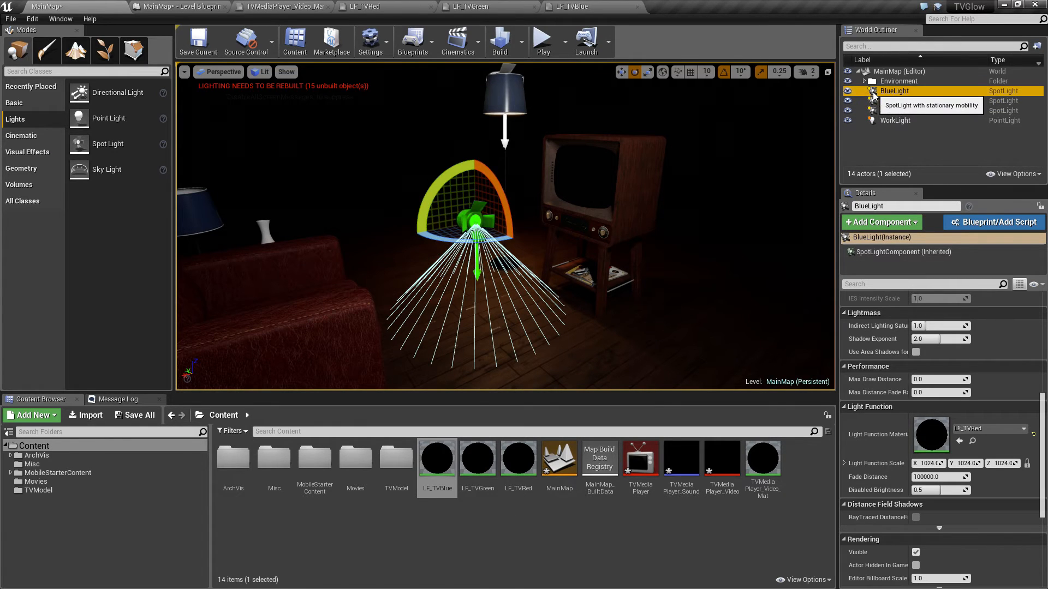
{"action": "left_click_drag", "start_coordinate": [437, 461], "coordinate": [941, 441]}
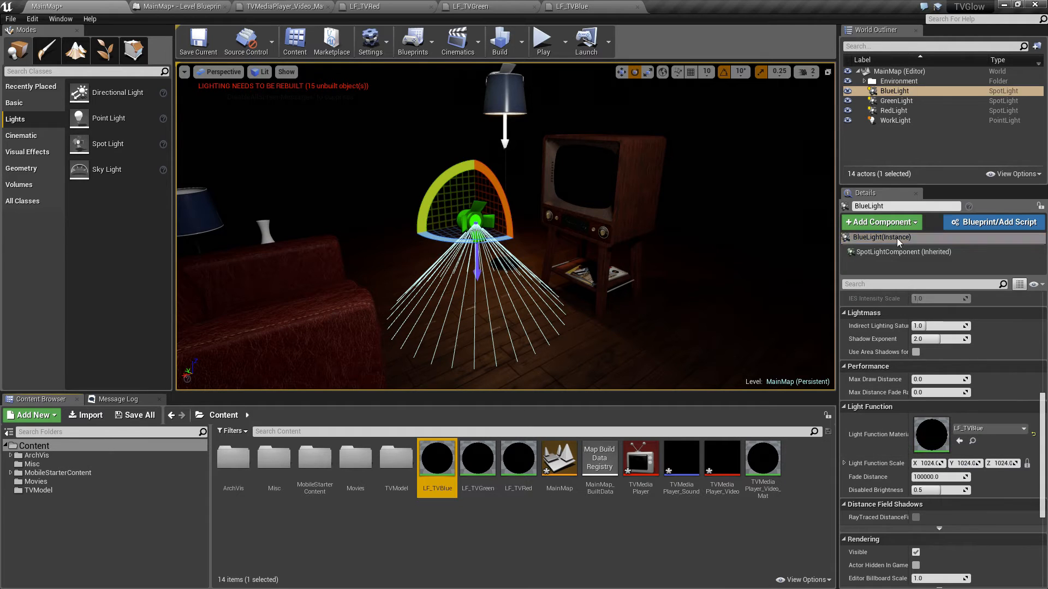
{"action": "left_click", "coordinate": [873, 102]}
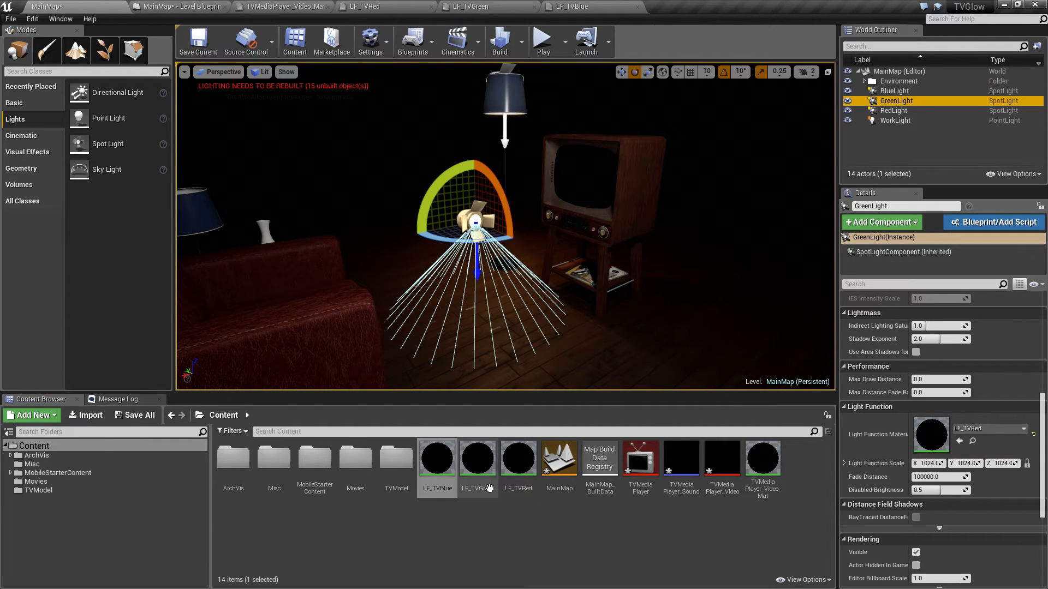
{"action": "left_click_drag", "start_coordinate": [489, 487], "coordinate": [940, 438]}
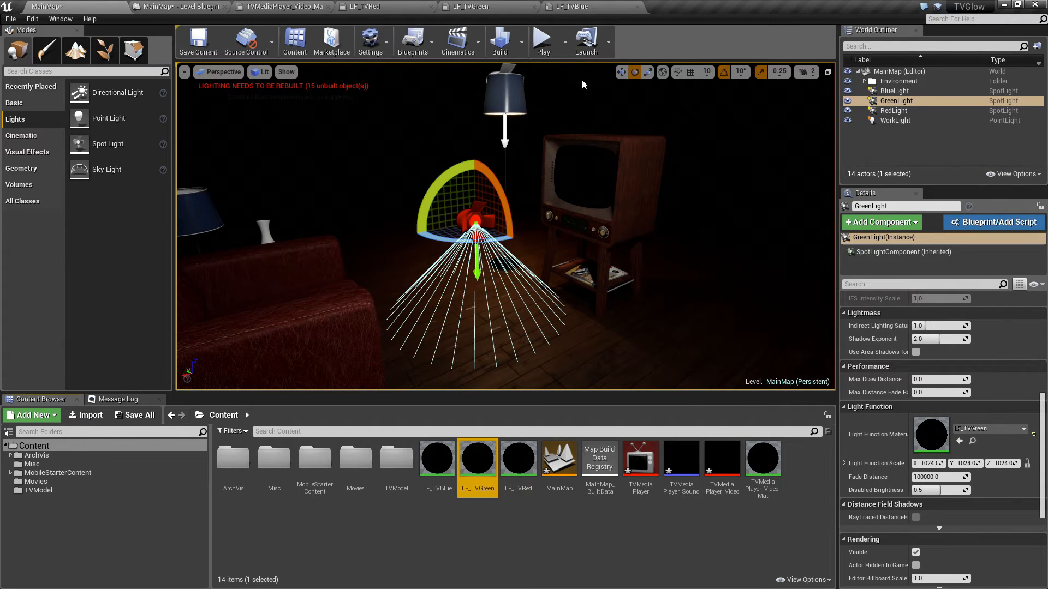
Play the level and examine the colored video projection on the floor in front of the television, then end the play session
{"action": "left_click", "coordinate": [540, 41]}
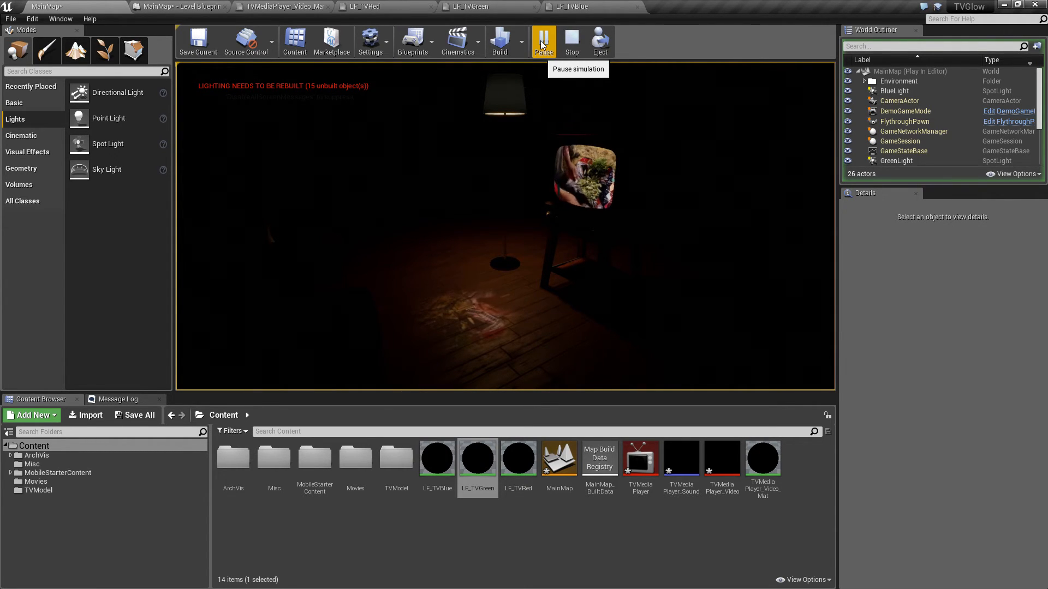
{"action": "left_click", "coordinate": [495, 230]}
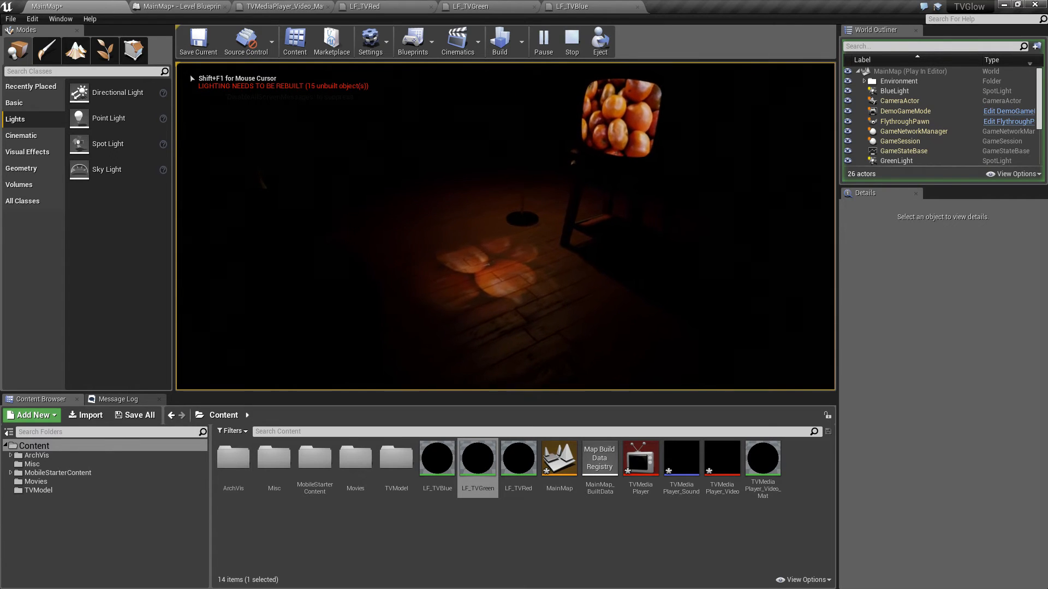
{"action": "key", "text": "w"}
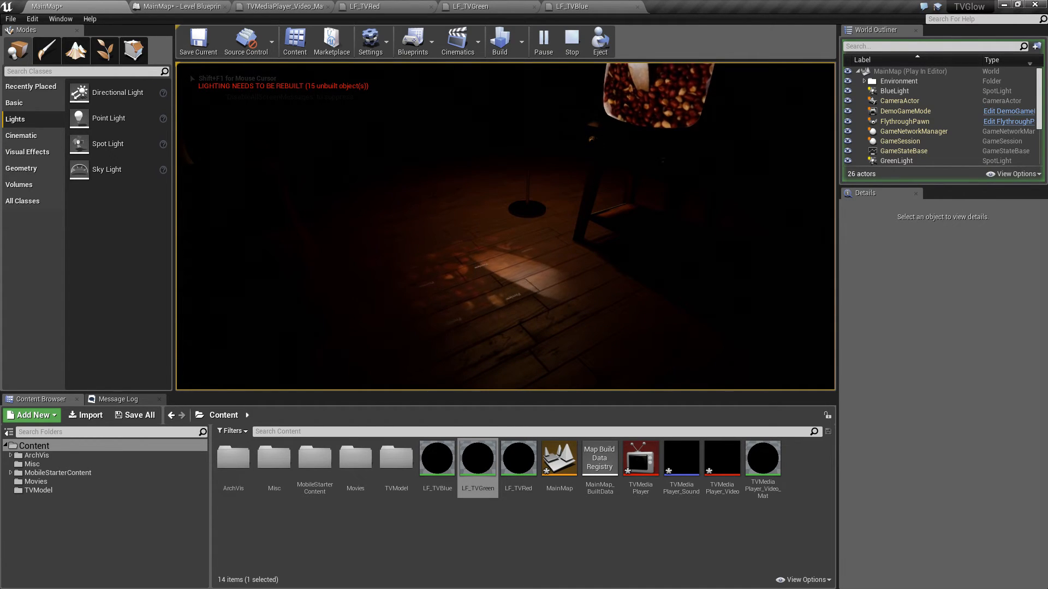
{"action": "key", "text": "s"}
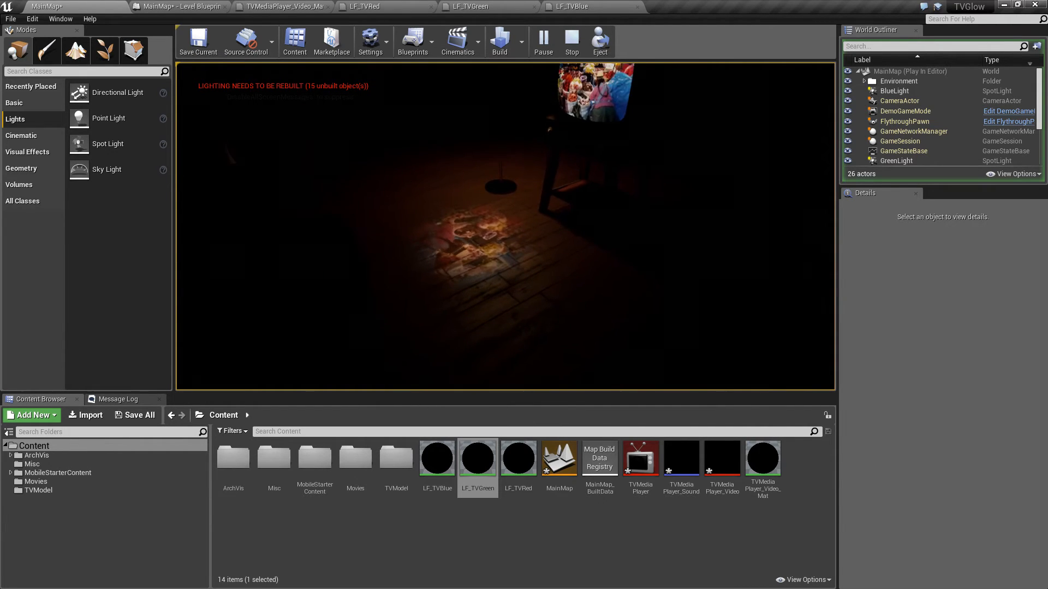
{"action": "key", "text": "Escape"}
Start simulating the level and enable realtime preview in the LF_TVRed material's viewport
{"action": "left_click", "coordinate": [565, 42]}
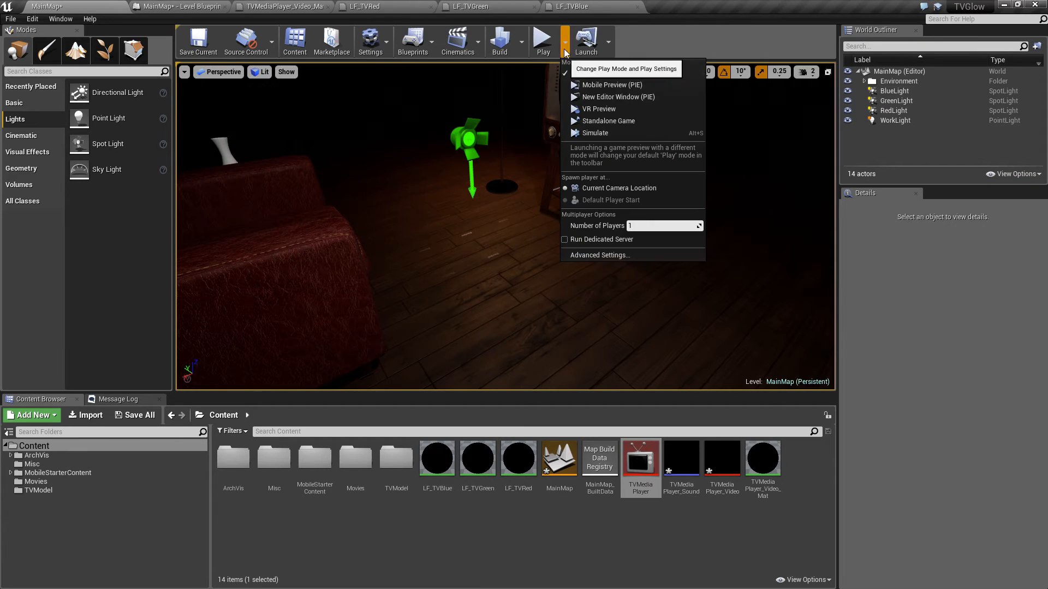
{"action": "left_click", "coordinate": [591, 134]}
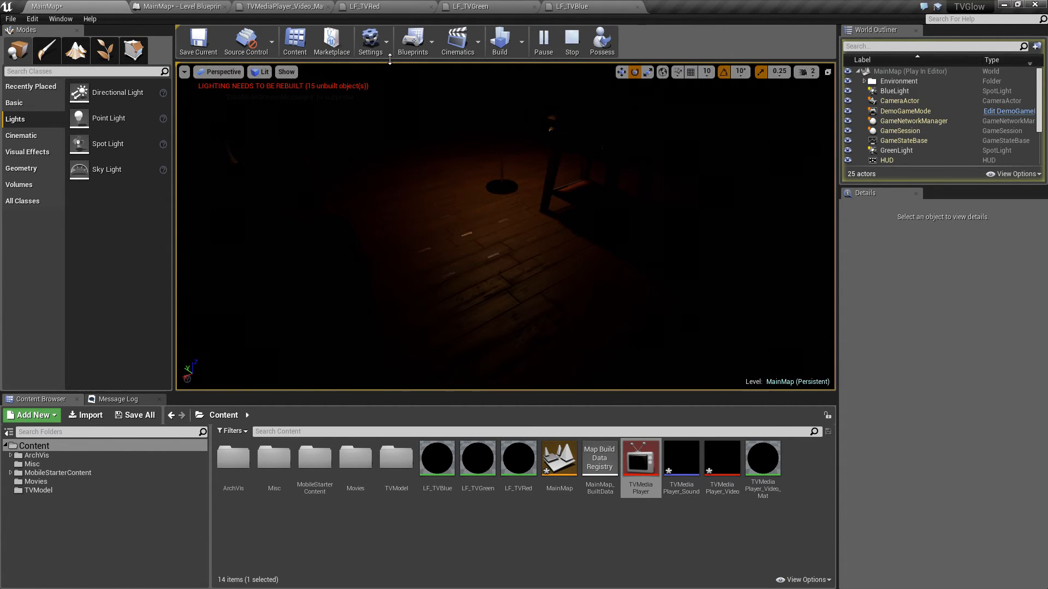
{"action": "left_click", "coordinate": [382, 7]}
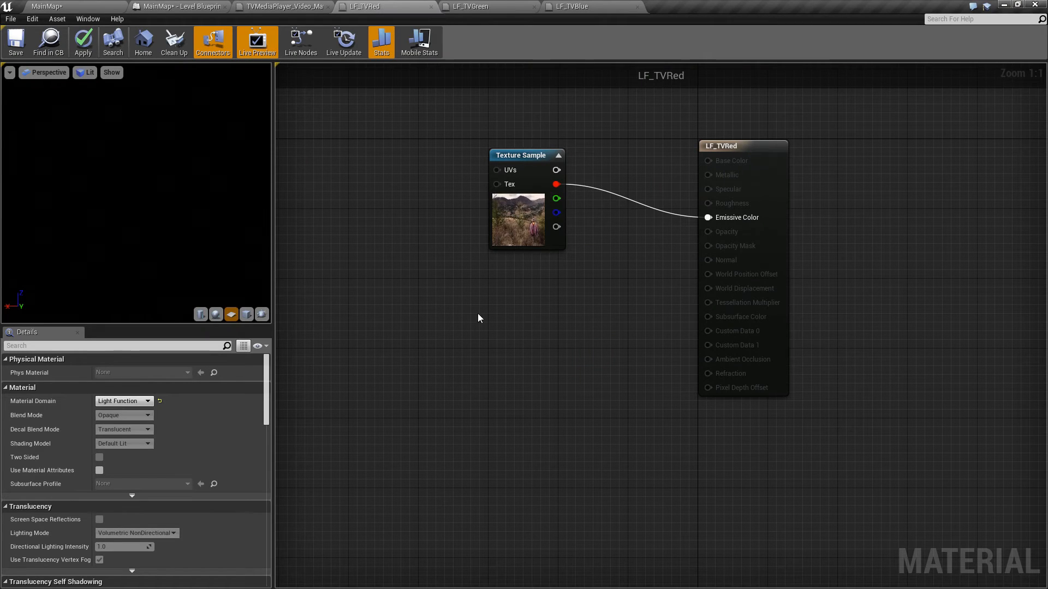
{"action": "right_click_drag", "start_coordinate": [486, 315], "coordinate": [439, 324]}
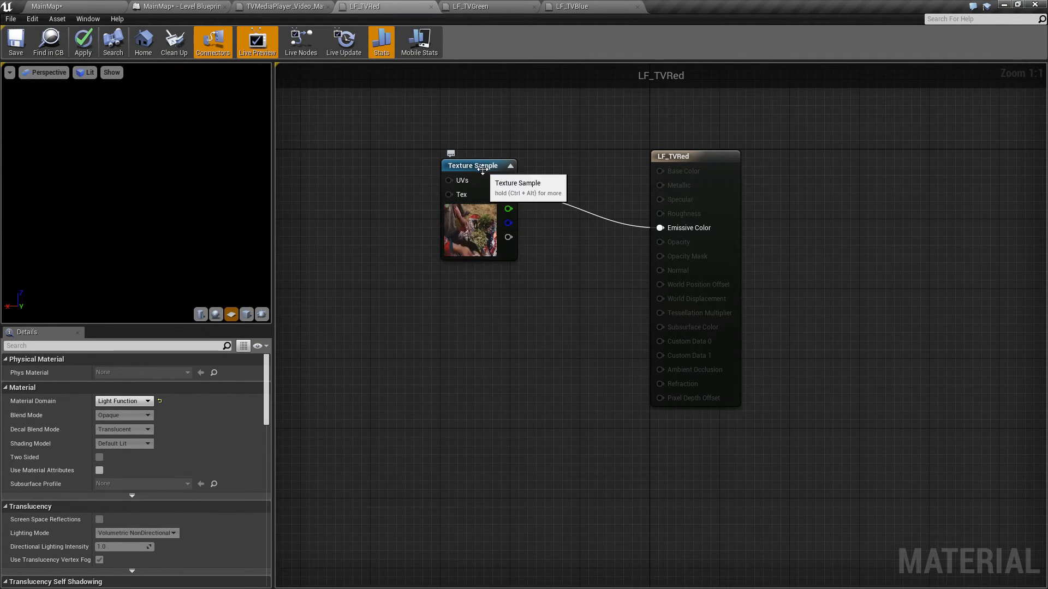
{"action": "left_click_drag", "start_coordinate": [482, 169], "coordinate": [478, 170]}
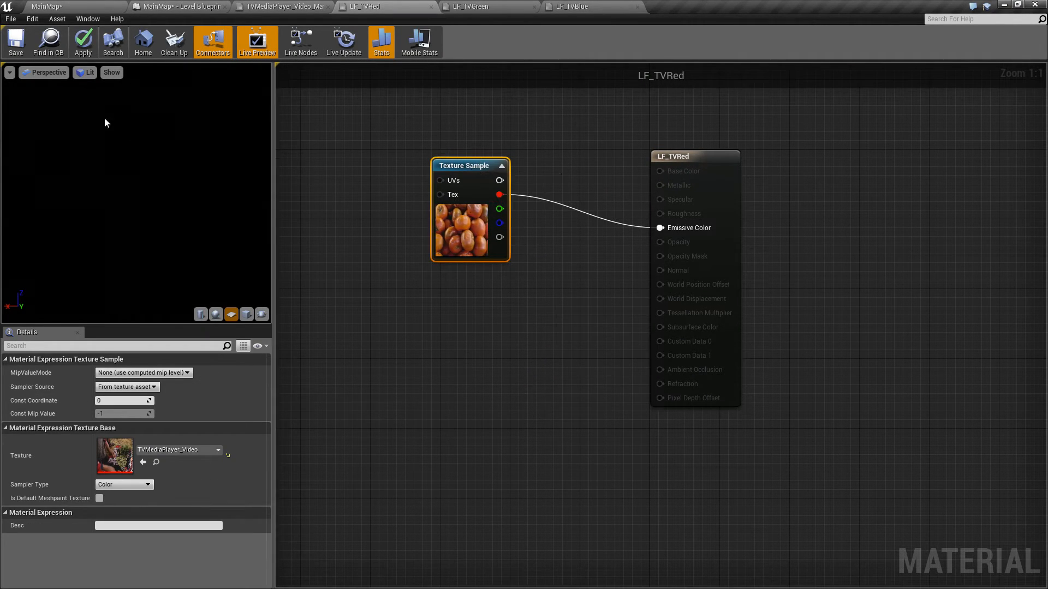
{"action": "left_click", "coordinate": [10, 72]}
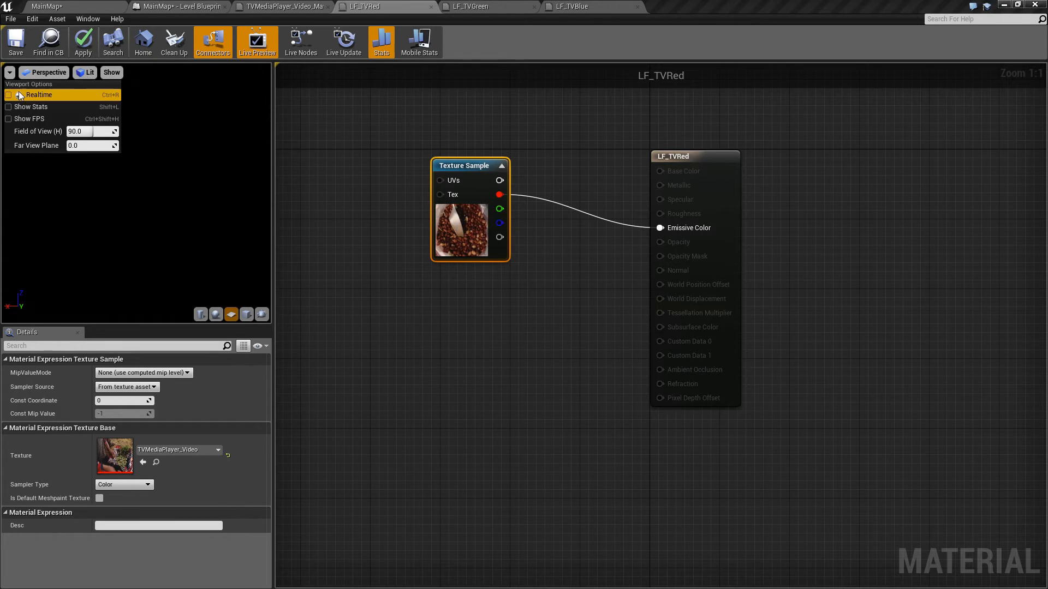
{"action": "left_click", "coordinate": [10, 95]}
{"action": "left_click", "coordinate": [177, 199]}
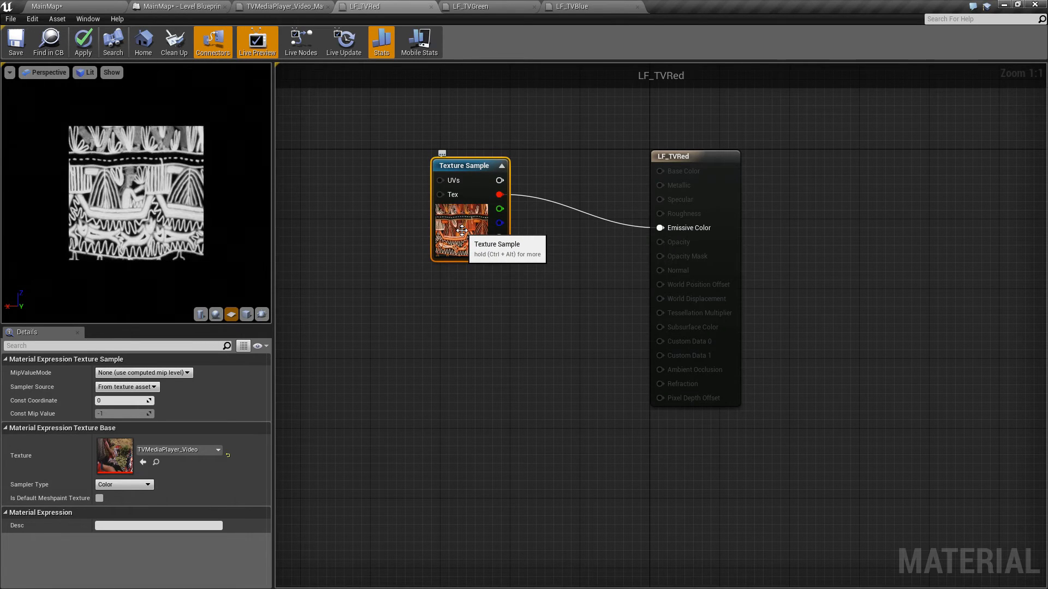
Try driving the Texture Sample's UVs in LF_TVRed with a Constant2Vector of R 0.5 and G 0.5, and delete that node
{"action": "right_click", "coordinate": [307, 172]}
{"action": "type", "text": "const"}
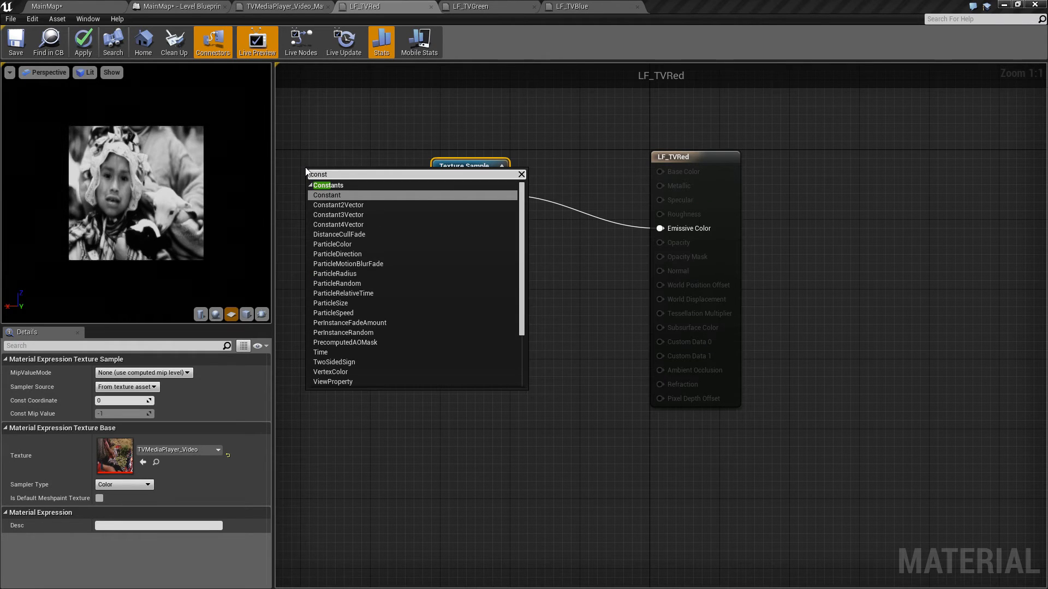
{"action": "key", "text": "Down"}
{"action": "key", "text": "Return"}
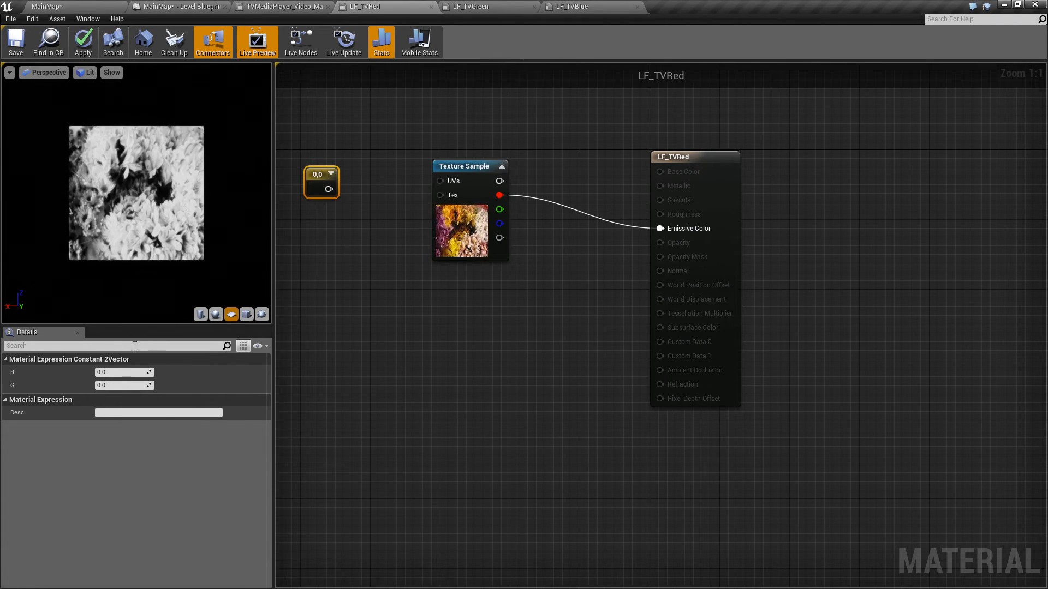
{"action": "left_click", "coordinate": [112, 373]}
{"action": "type", "text": "0.5"}
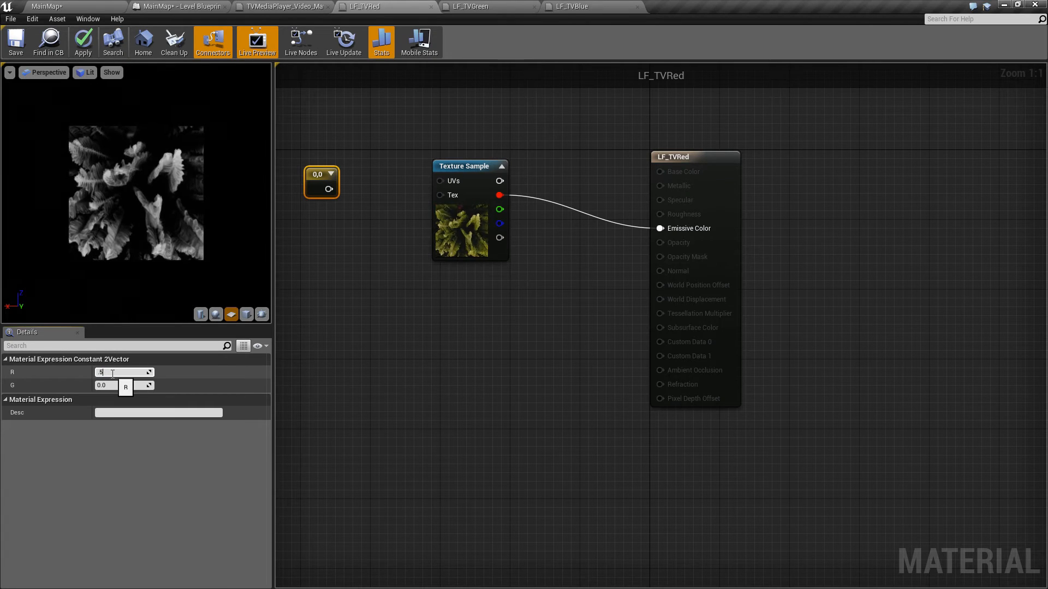
{"action": "key", "text": "Tab"}
{"action": "type", "text": "0.5"}
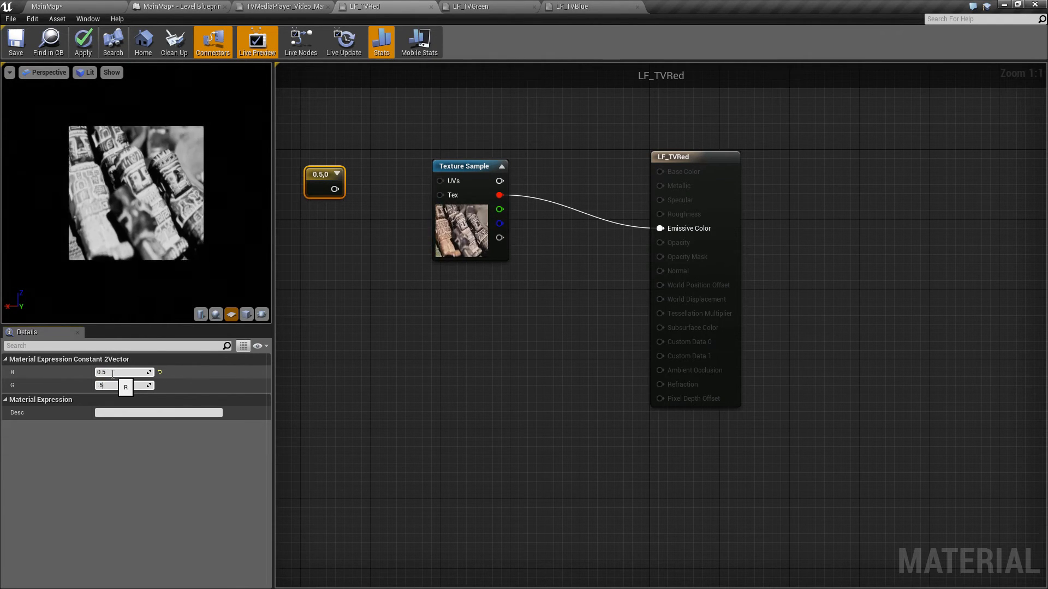
{"action": "key", "text": "Return"}
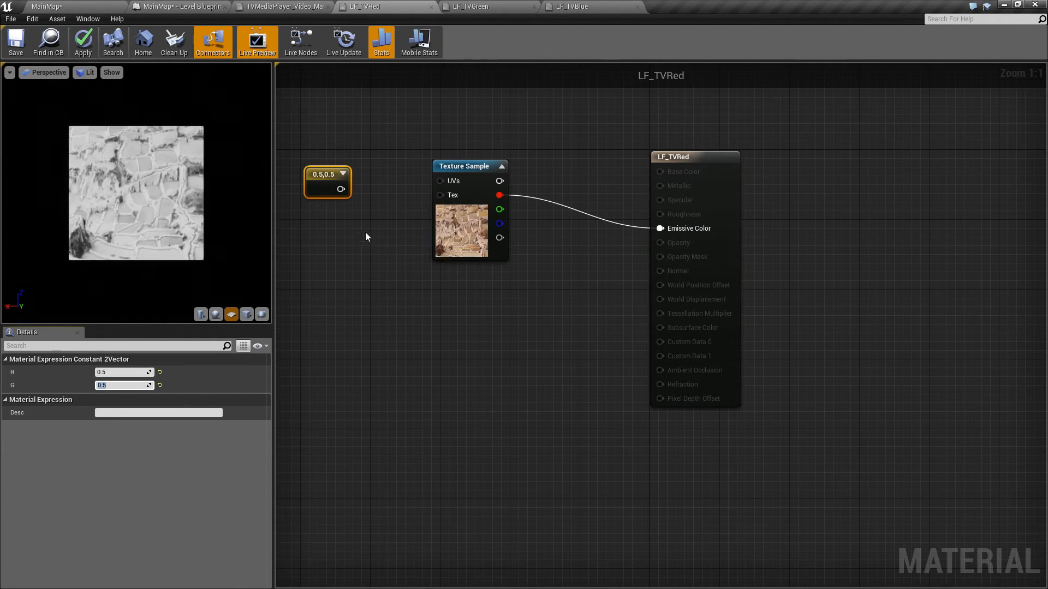
{"action": "left_click_drag", "start_coordinate": [341, 189], "coordinate": [441, 181]}
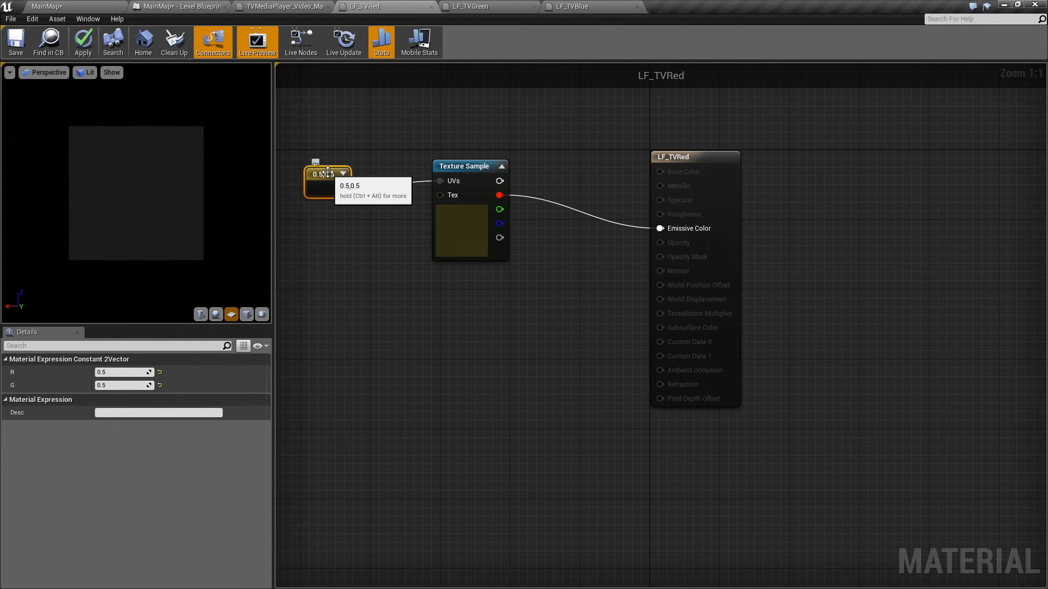
{"action": "key", "text": "Delete"}
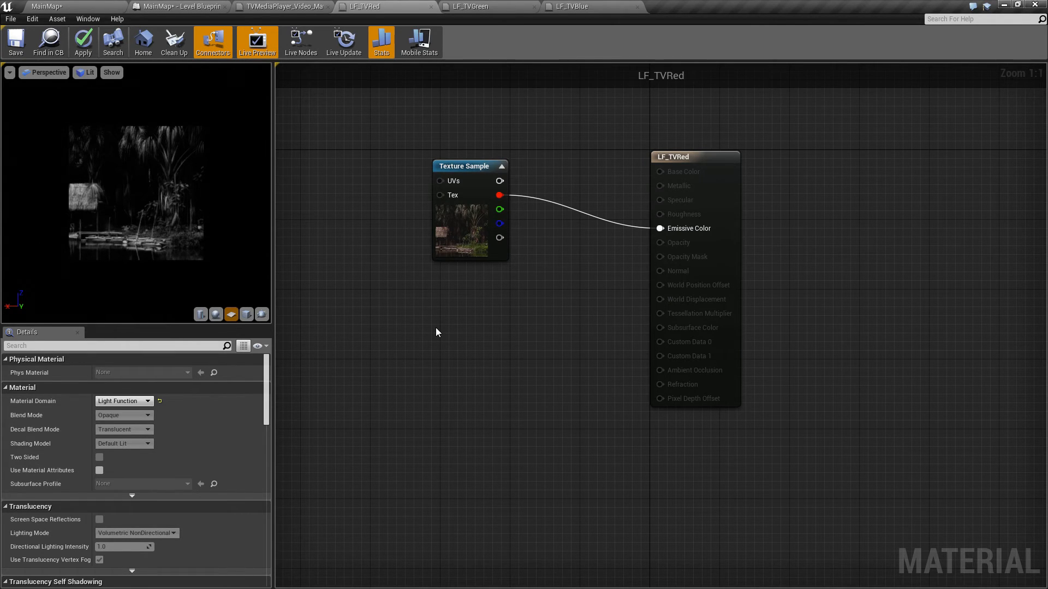
Add a SpiralBlur-Texture node to the LF_TVRed graph and place it below the Texture Sample
{"action": "right_click", "coordinate": [491, 331]}
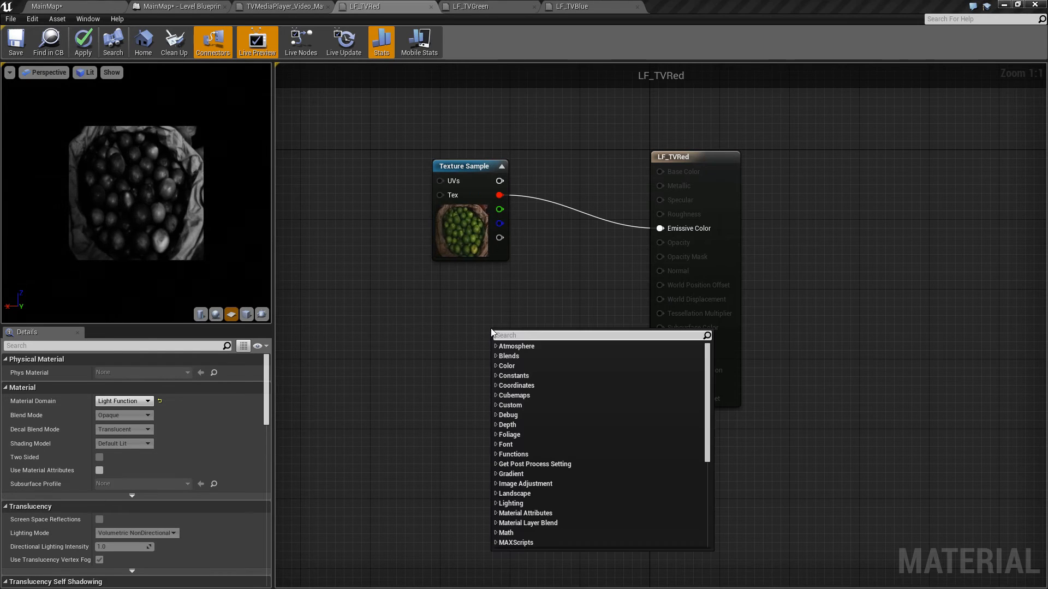
{"action": "type", "text": "spir"}
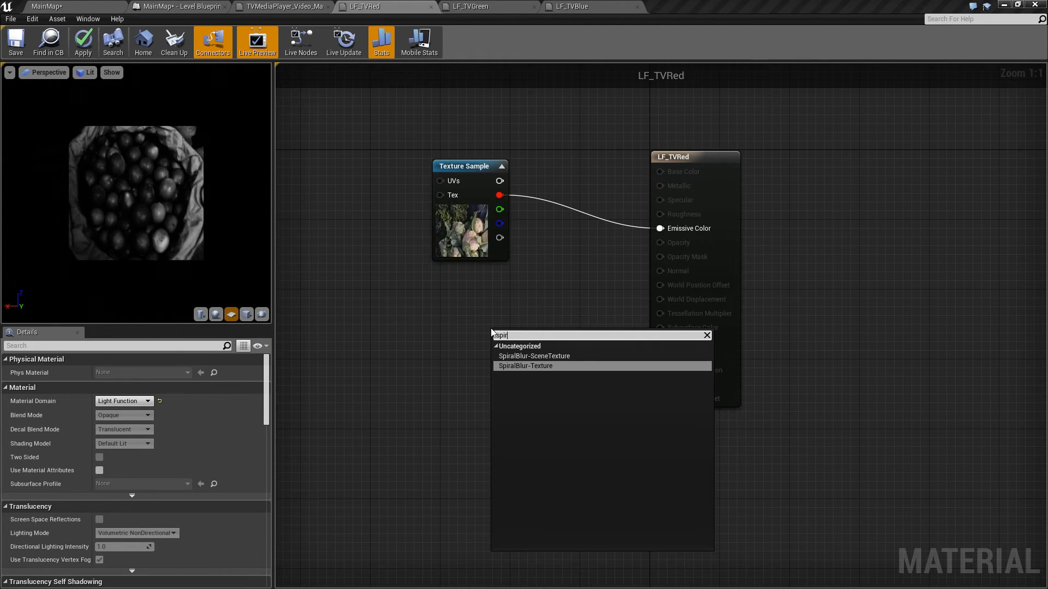
{"action": "key", "text": "Return"}
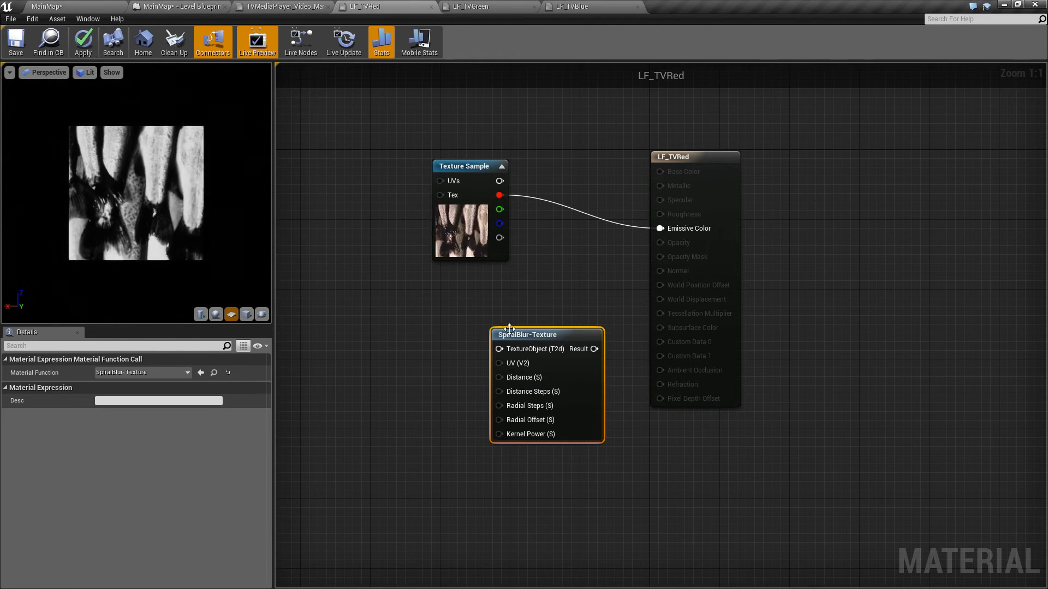
{"action": "left_click_drag", "start_coordinate": [529, 341], "coordinate": [498, 354]}
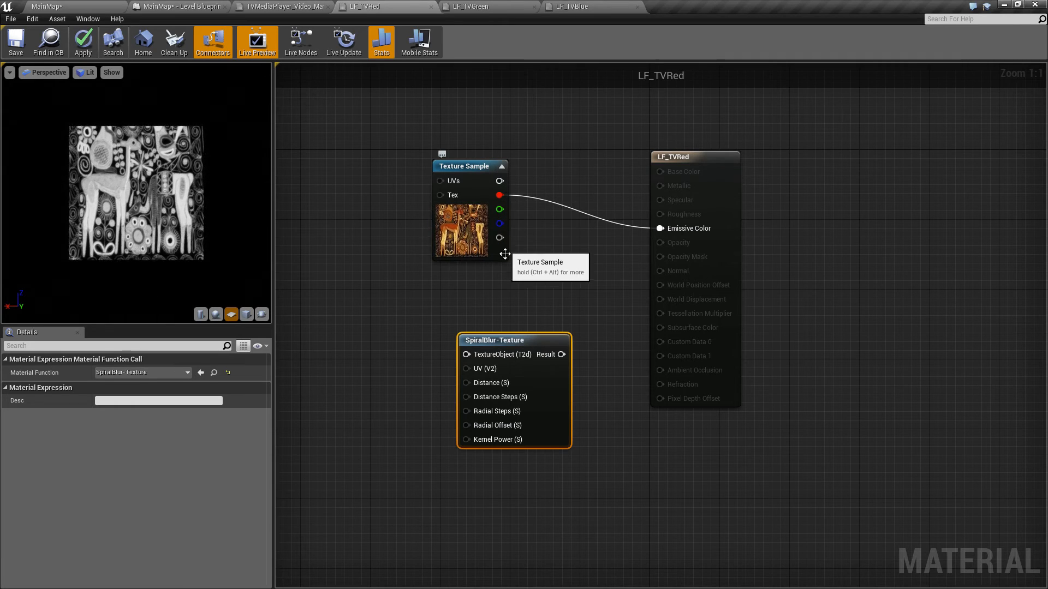
Add a Texture Object node using TVMediaPlayer_Video and connect it to the SpiralBlur-Texture node's TextureObject input
{"action": "right_click", "coordinate": [348, 343]}
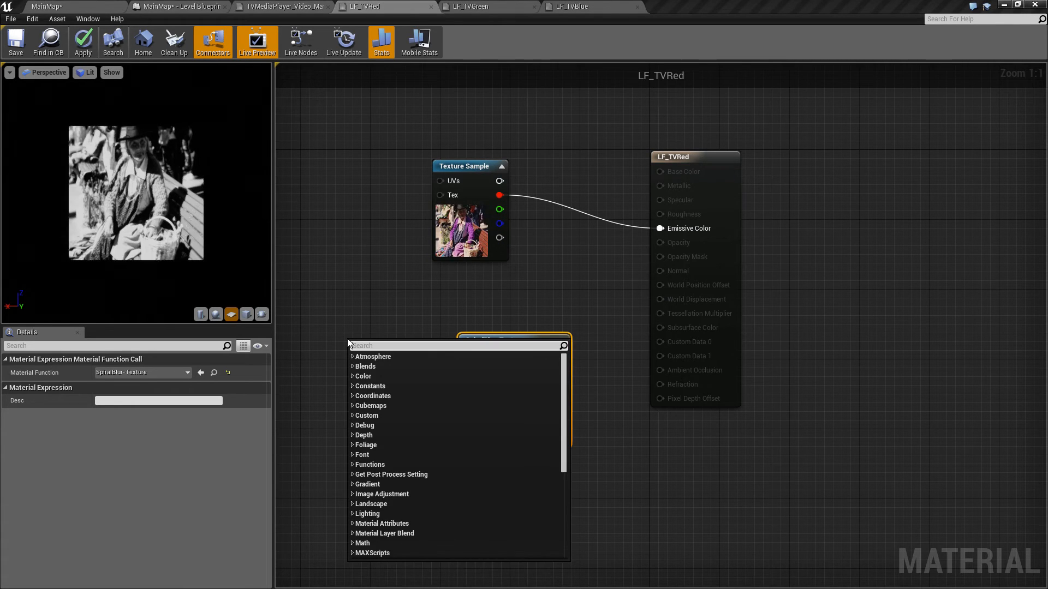
{"action": "type", "text": "textu"}
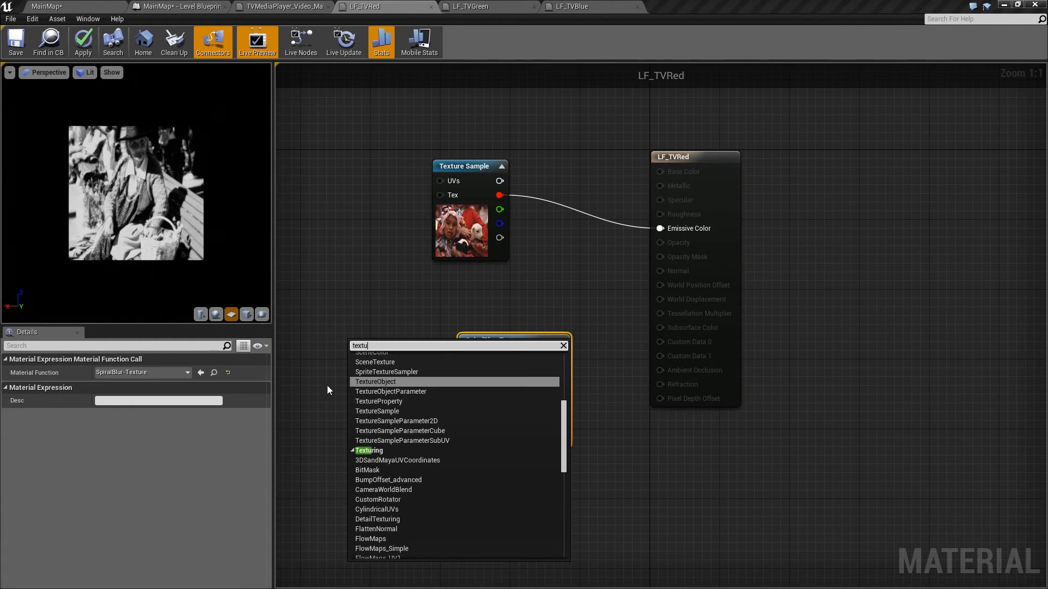
{"action": "left_click", "coordinate": [366, 381]}
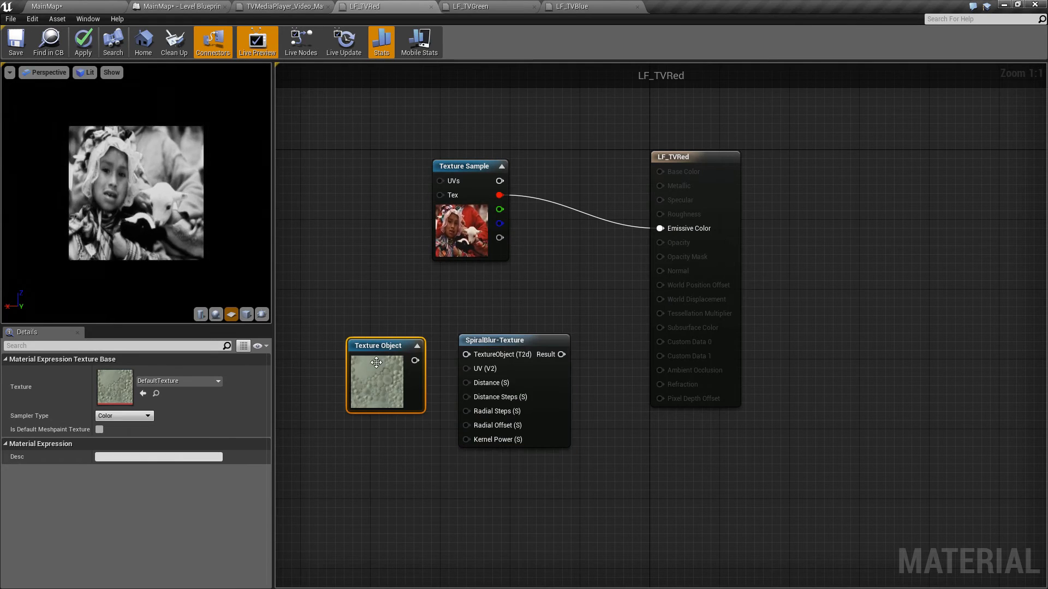
{"action": "left_click", "coordinate": [175, 382]}
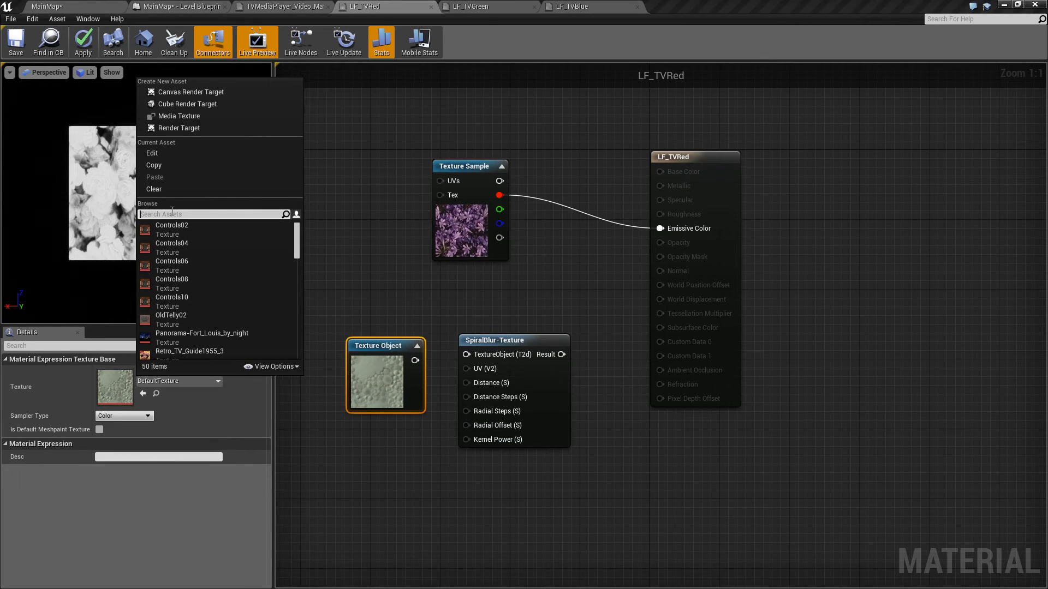
{"action": "type", "text": "tvme"}
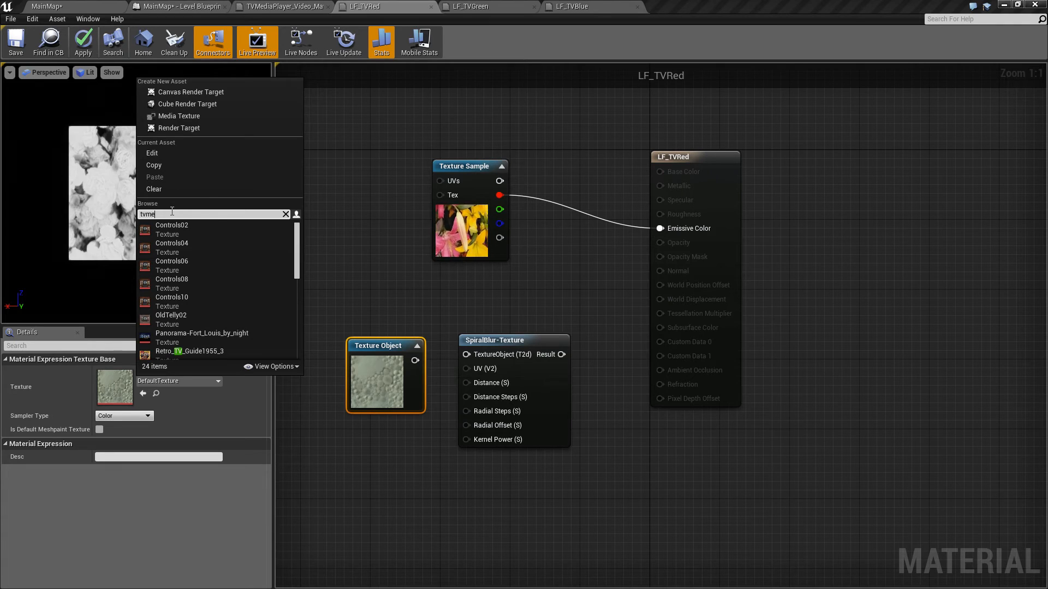
{"action": "type", "text": "d"}
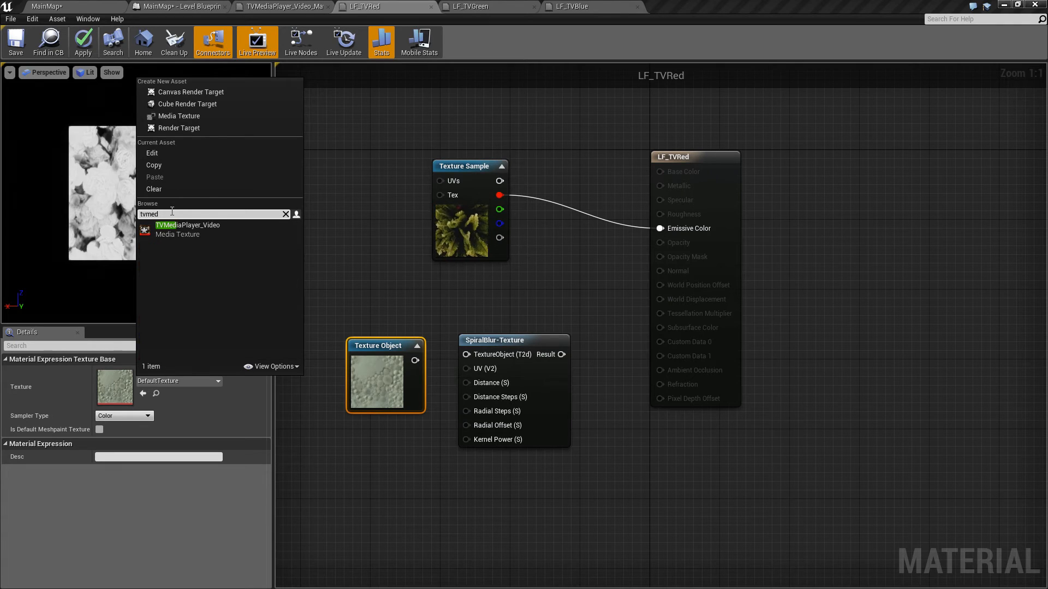
{"action": "left_click", "coordinate": [196, 234]}
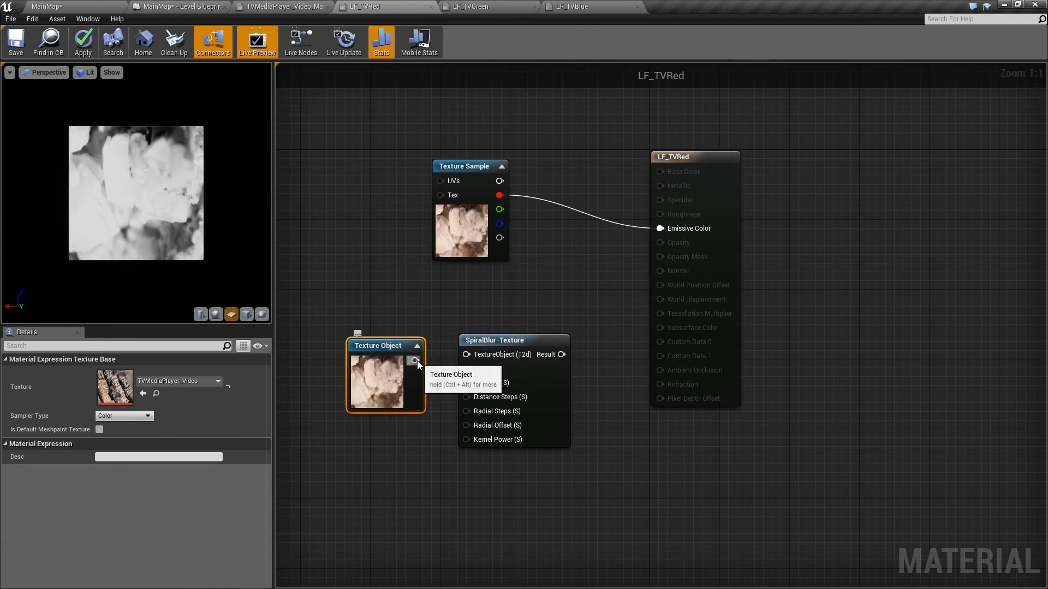
{"action": "left_click_drag", "start_coordinate": [416, 360], "coordinate": [469, 355]}
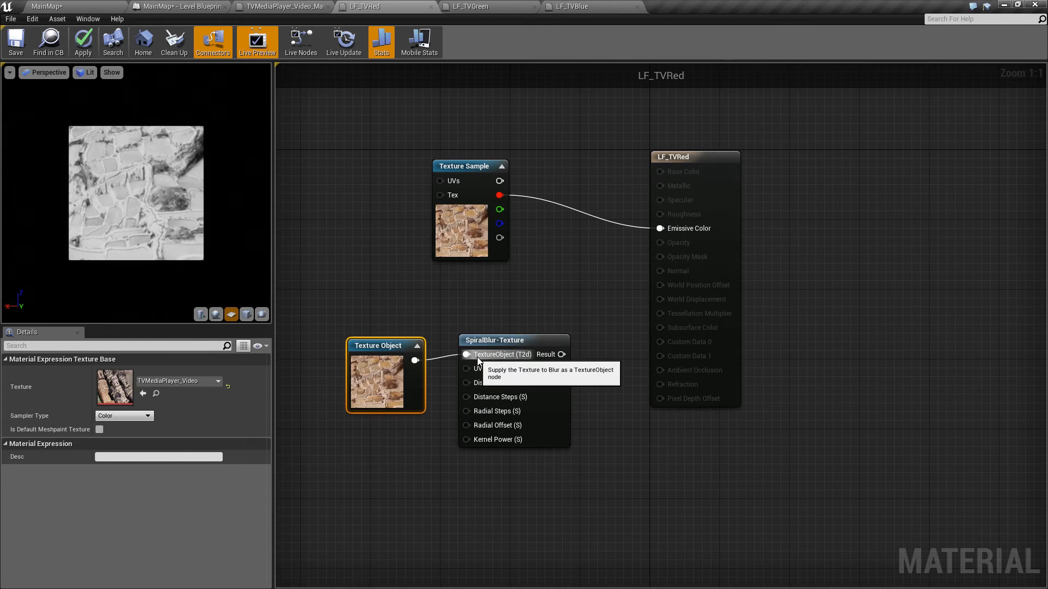
Feed the SpiralBlur-Texture result into Emissive Color, delete the Texture Sample and move the Texture Object up and away from the blur node
{"action": "left_click_drag", "start_coordinate": [562, 355], "coordinate": [661, 228]}
{"action": "left_click", "coordinate": [481, 173]}
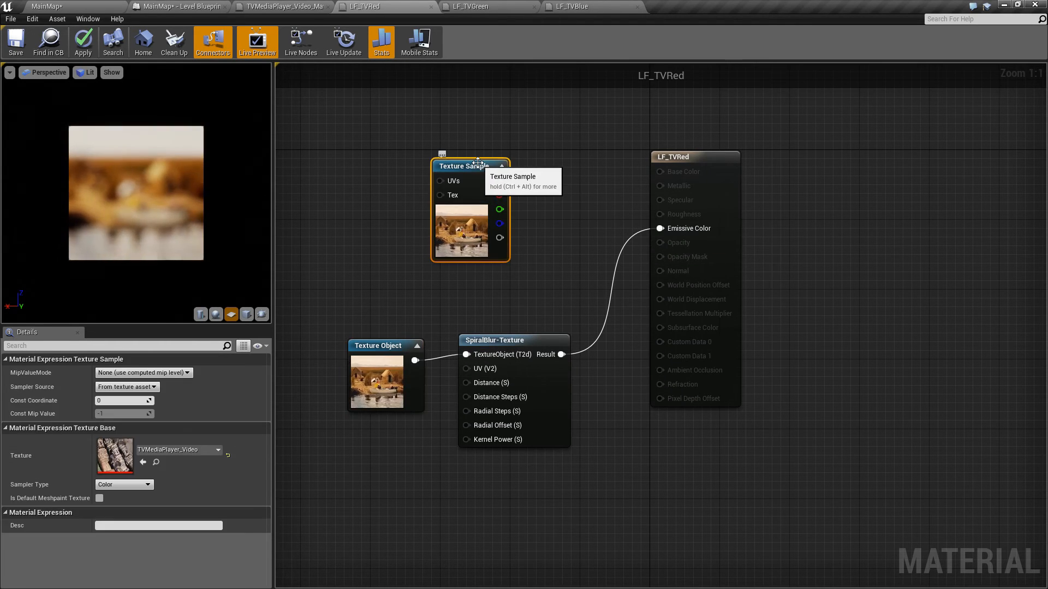
{"action": "key", "text": "Delete"}
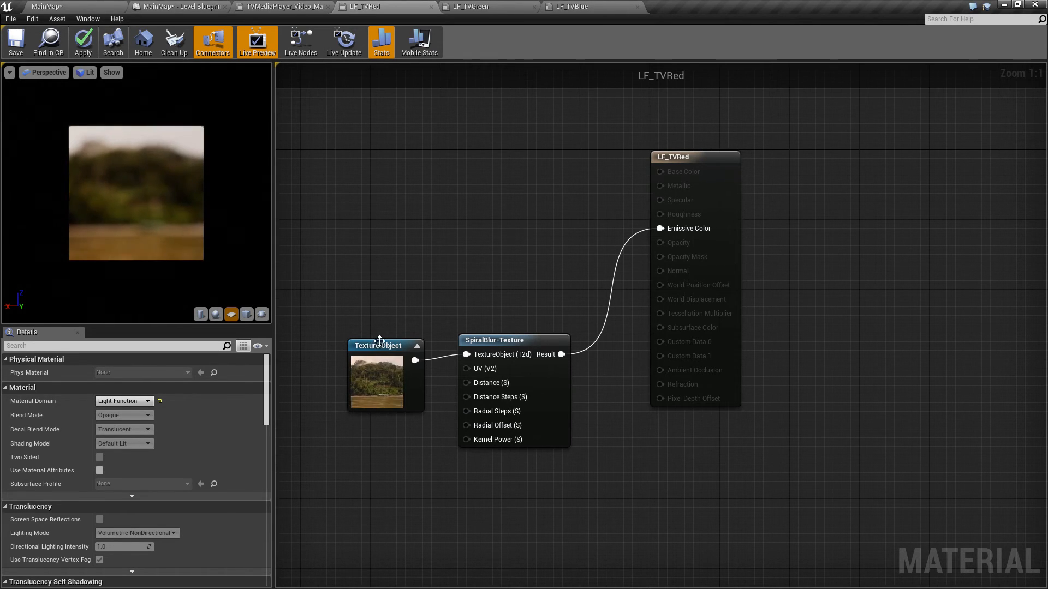
{"action": "left_click_drag", "start_coordinate": [380, 341], "coordinate": [358, 301]}
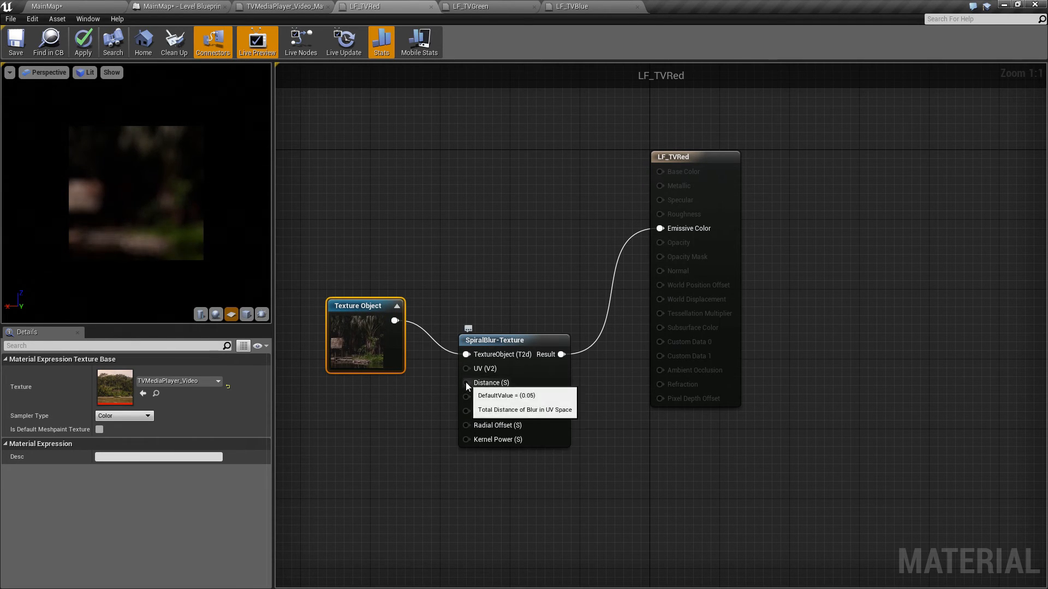
Drive the SpiralBlur-Texture node's Distance input with a Constant node set to 0.5
{"action": "left_click_drag", "start_coordinate": [466, 382], "coordinate": [368, 444]}
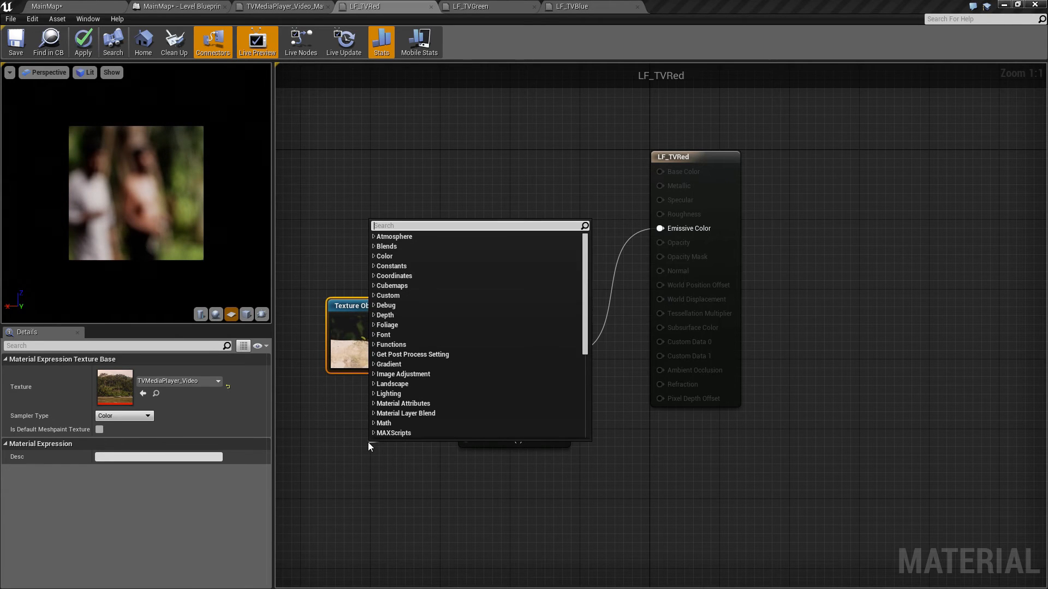
{"action": "type", "text": "const"}
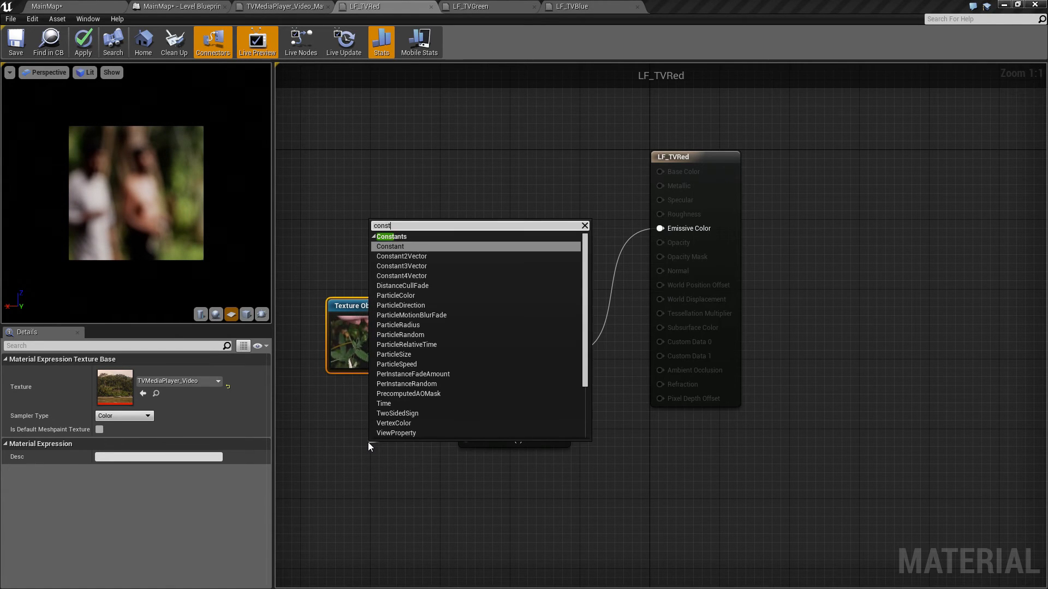
{"action": "key", "text": "Return"}
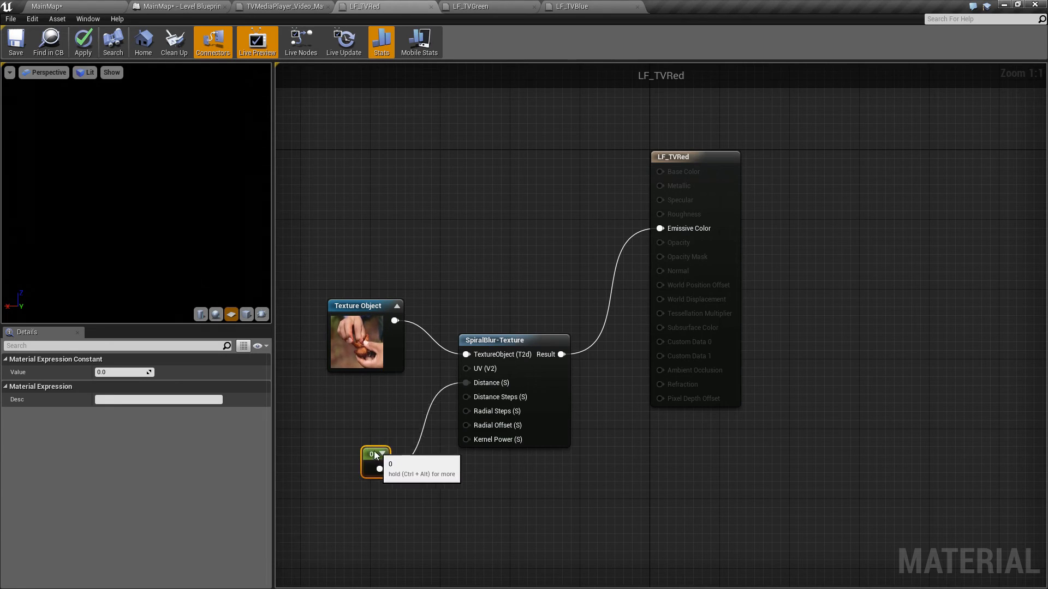
{"action": "left_click_drag", "start_coordinate": [374, 451], "coordinate": [351, 447]}
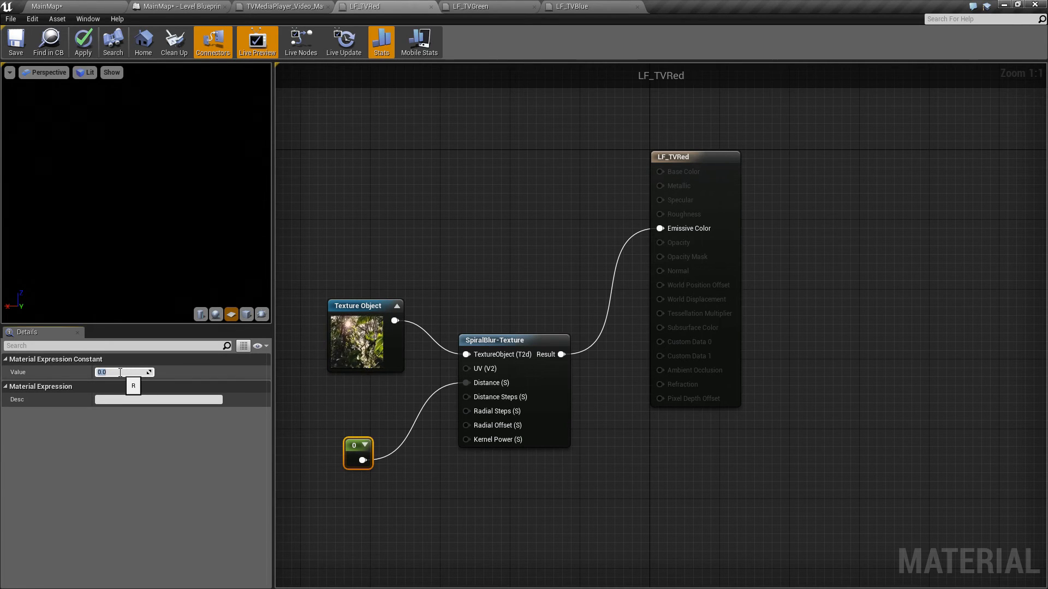
{"action": "type", "text": "0.5"}
{"action": "key", "text": "Return"}
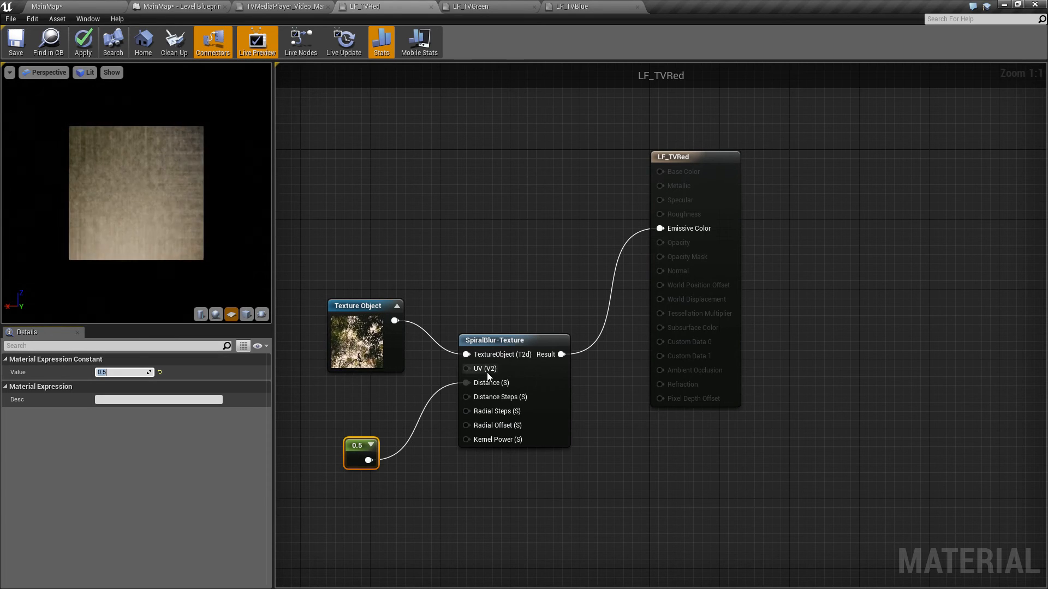
Drive the SpiralBlur-Texture node's UV input with a Constant2Vector of R 0.5 and G 0.5
{"action": "left_click_drag", "start_coordinate": [466, 368], "coordinate": [369, 405]}
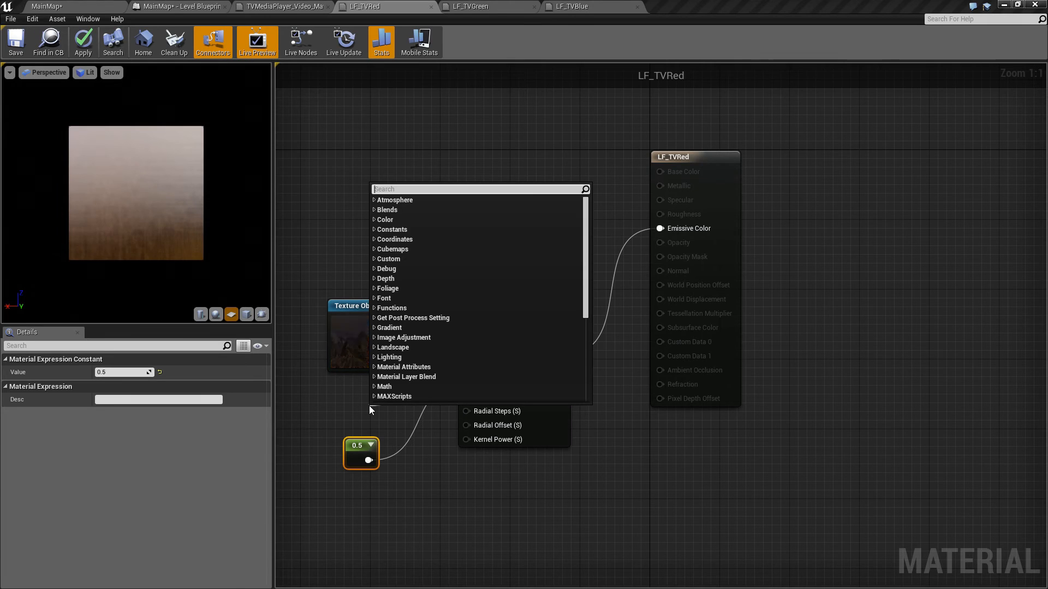
{"action": "type", "text": "const"}
{"action": "key", "text": "Down"}
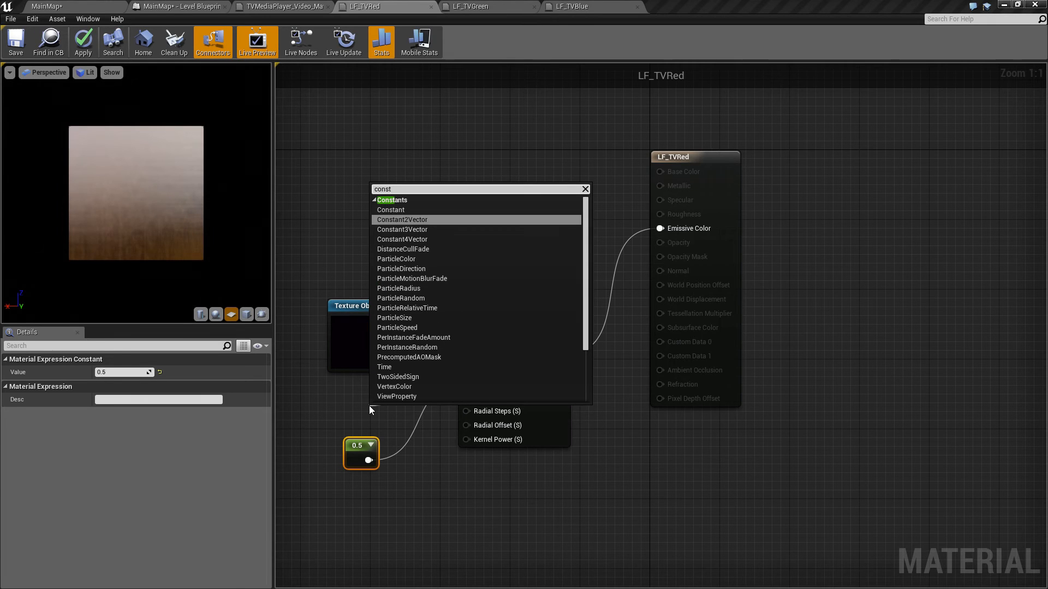
{"action": "key", "text": "Return"}
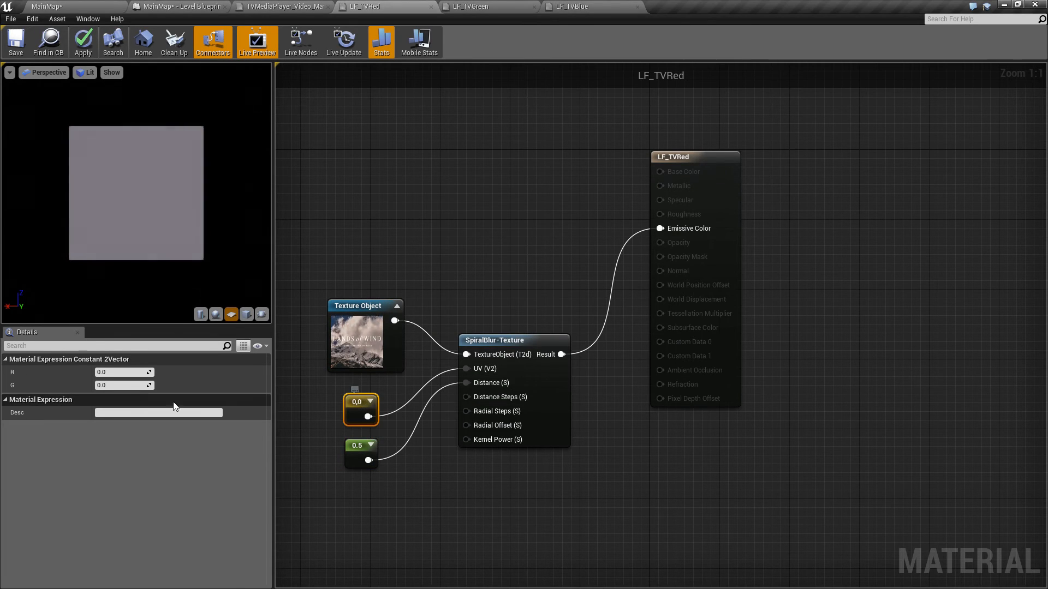
{"action": "left_click", "coordinate": [119, 373]}
{"action": "type", "text": ".5"}
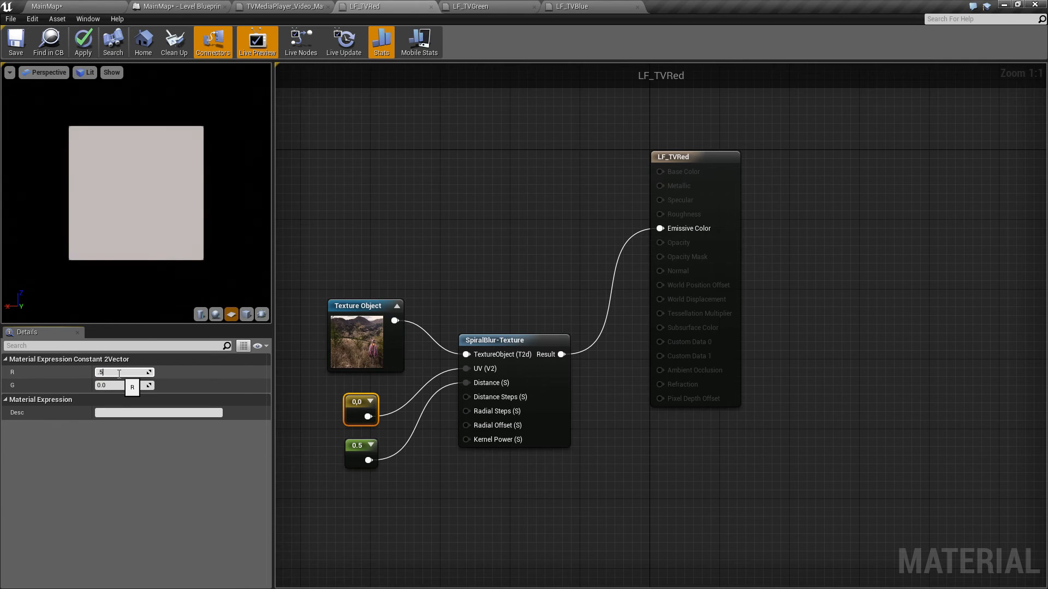
{"action": "key", "text": "Tab"}
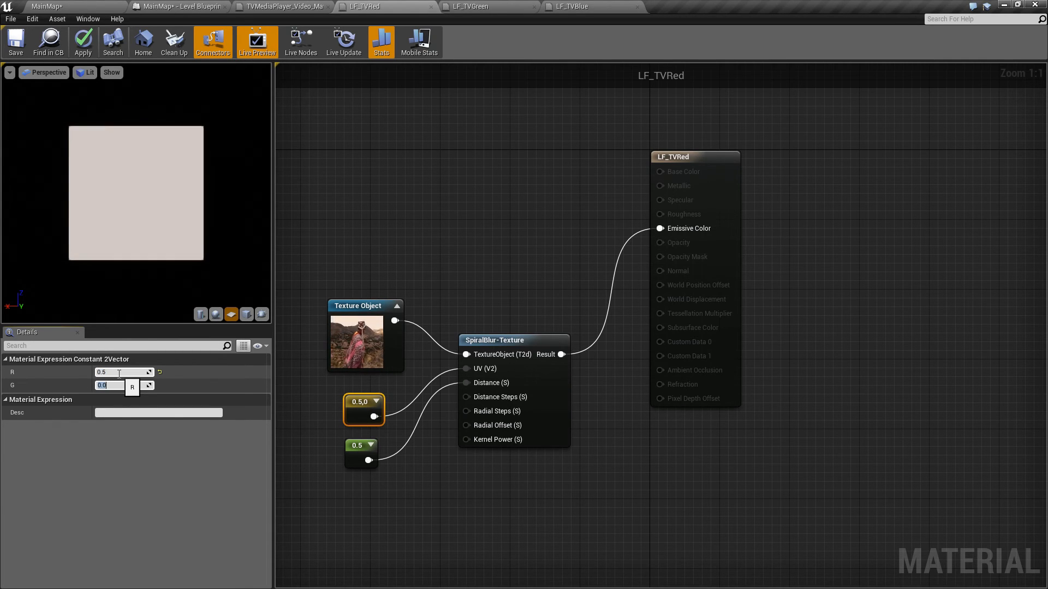
{"action": "type", "text": ".5"}
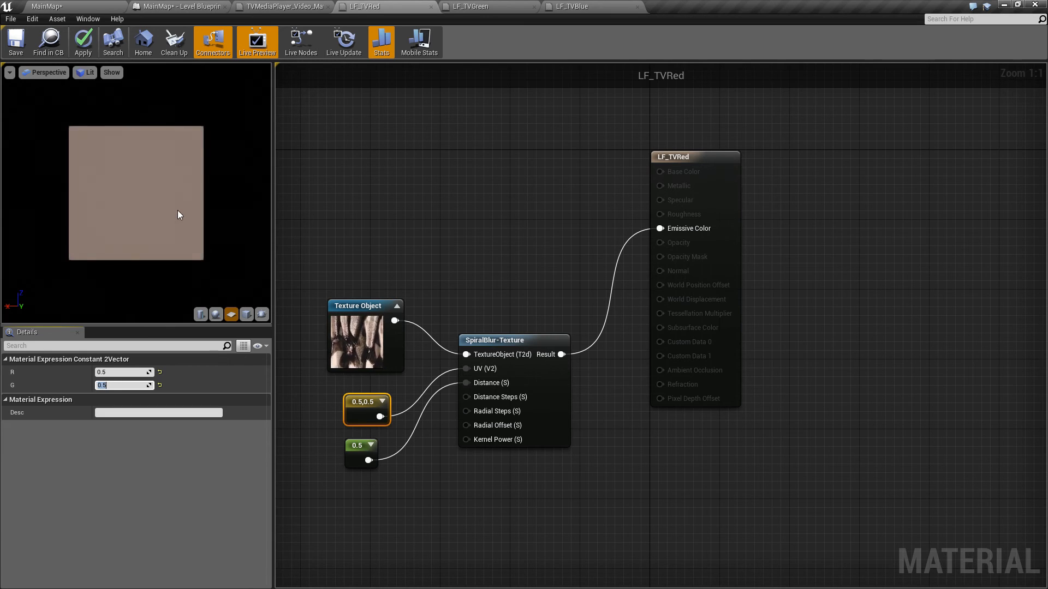
Move the blur network up level with Emissive Color and shift the LF_TVRed result node away to widen the gap
{"action": "left_click_drag", "start_coordinate": [321, 218], "coordinate": [515, 519]}
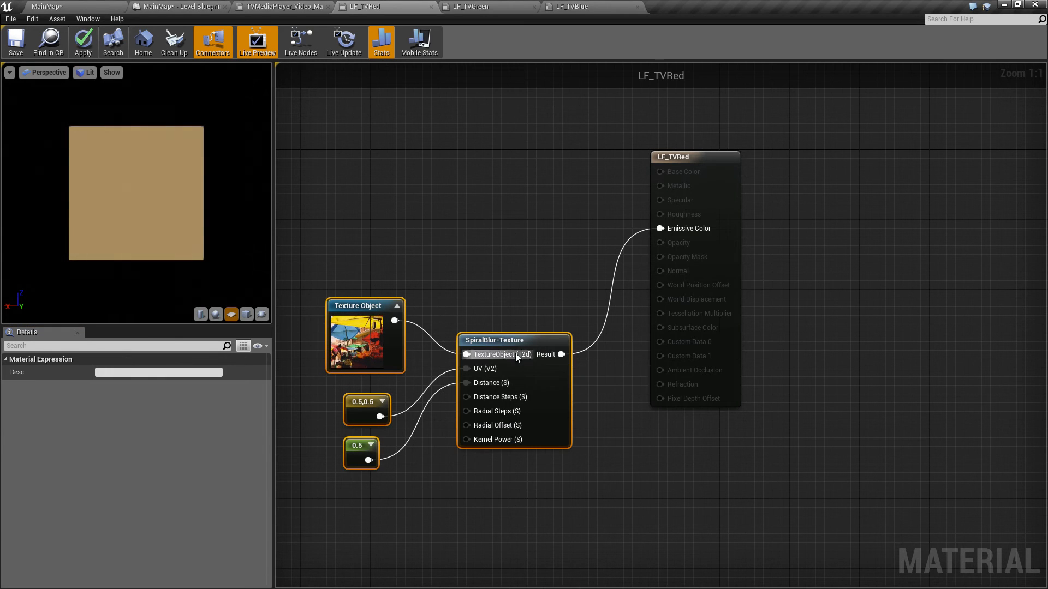
{"action": "left_click_drag", "start_coordinate": [516, 343], "coordinate": [490, 220]}
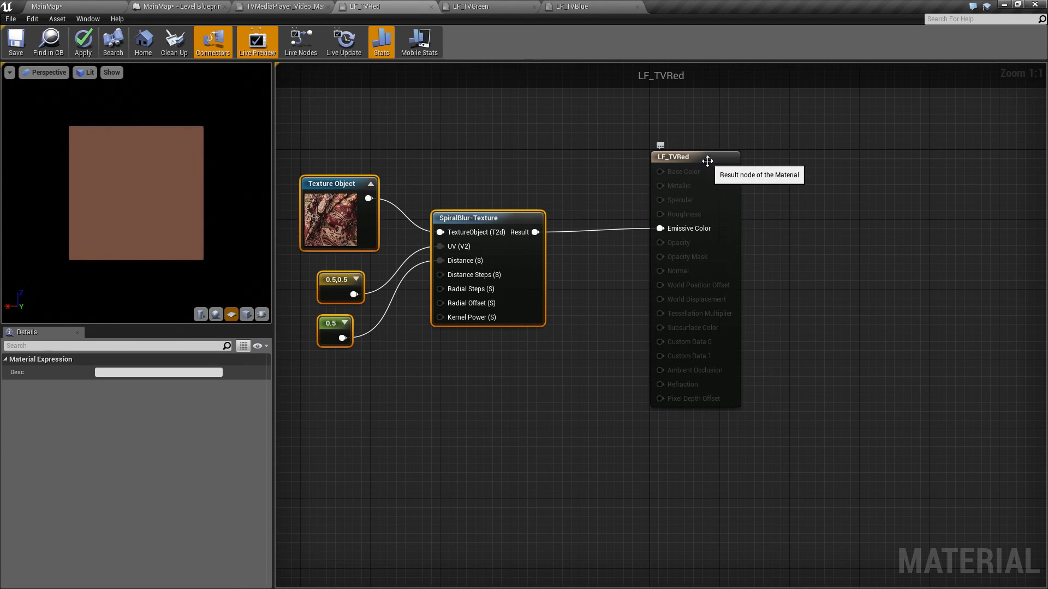
{"action": "left_click_drag", "start_coordinate": [707, 158], "coordinate": [752, 163]}
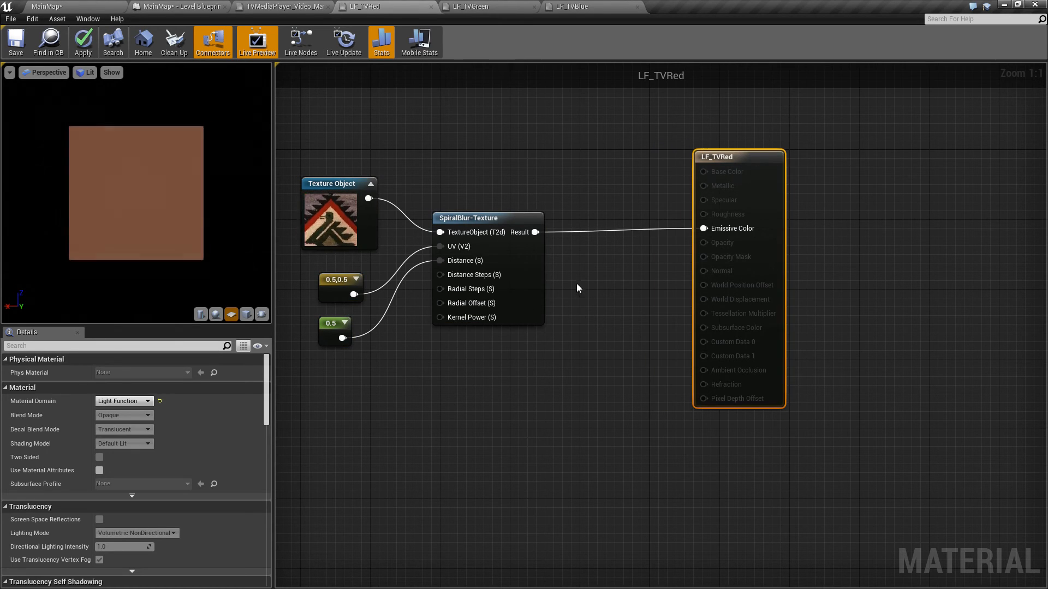
Insert a ComponentMask passing only R between the SpiralBlur-Texture result and Emissive Color, aligned with the blur node
{"action": "left_click_drag", "start_coordinate": [536, 232], "coordinate": [588, 267]}
{"action": "type", "text": "mask"}
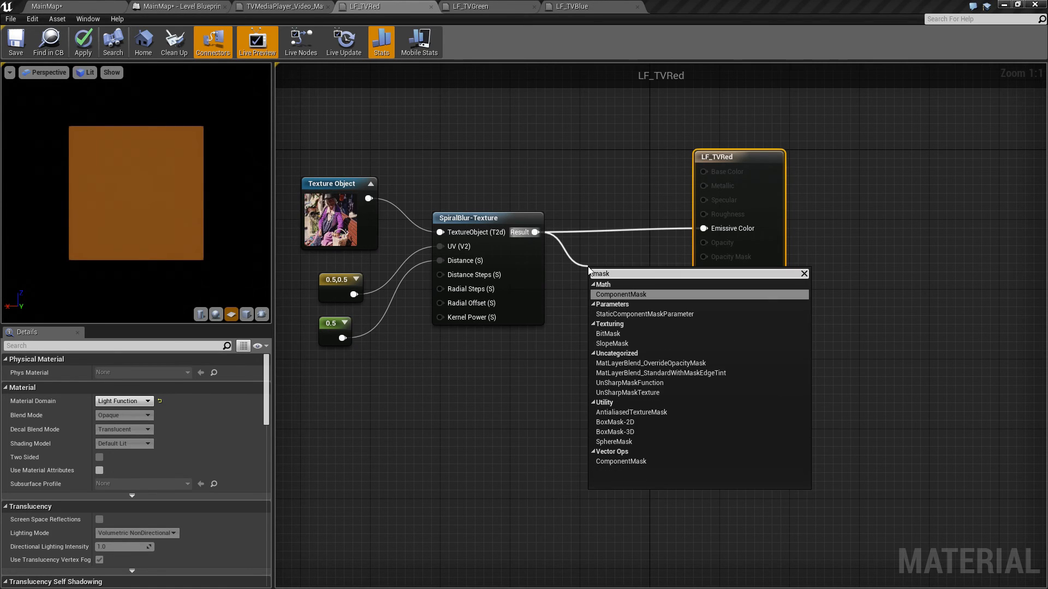
{"action": "key", "text": "Return"}
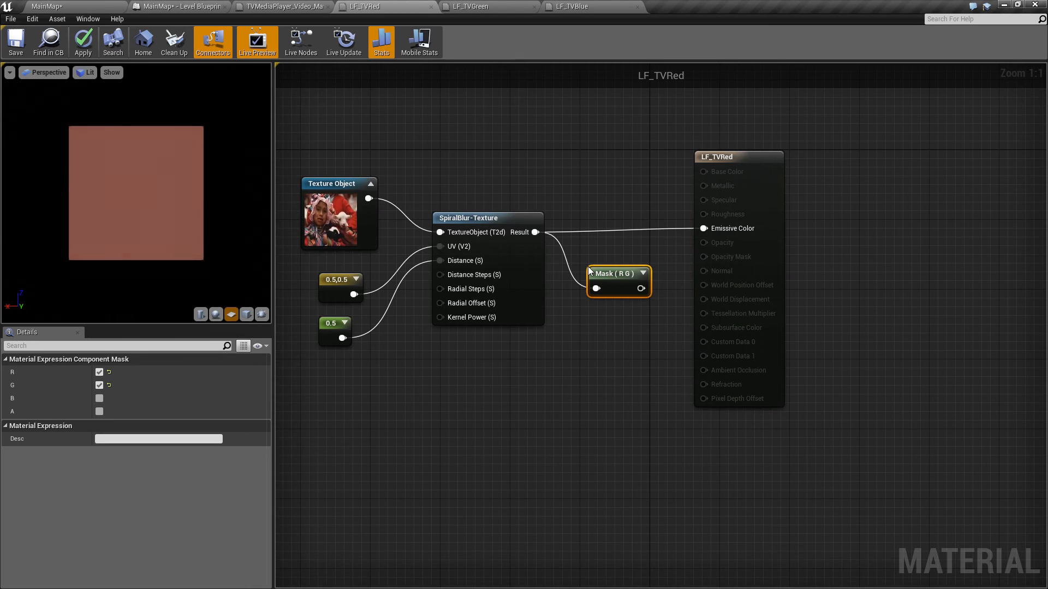
{"action": "left_click", "coordinate": [99, 384]}
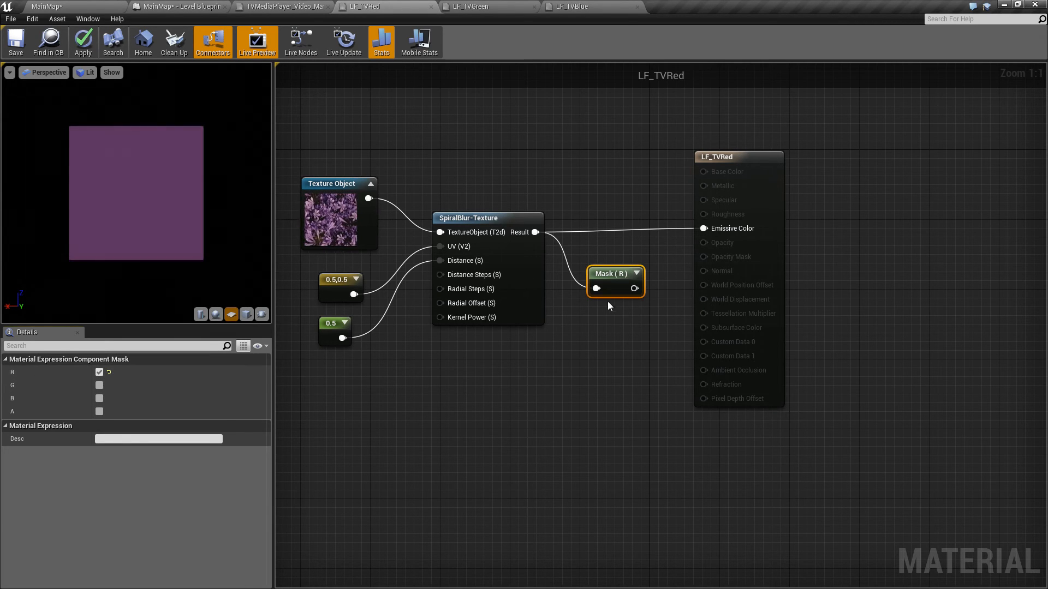
{"action": "left_click_drag", "start_coordinate": [634, 288], "coordinate": [704, 228]}
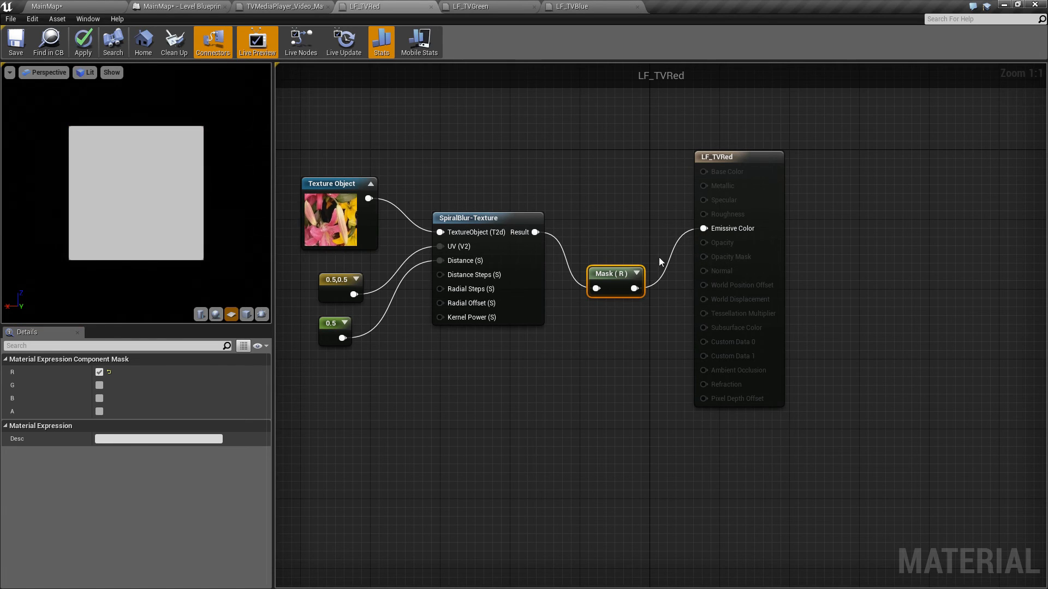
{"action": "left_click_drag", "start_coordinate": [620, 274], "coordinate": [620, 229]}
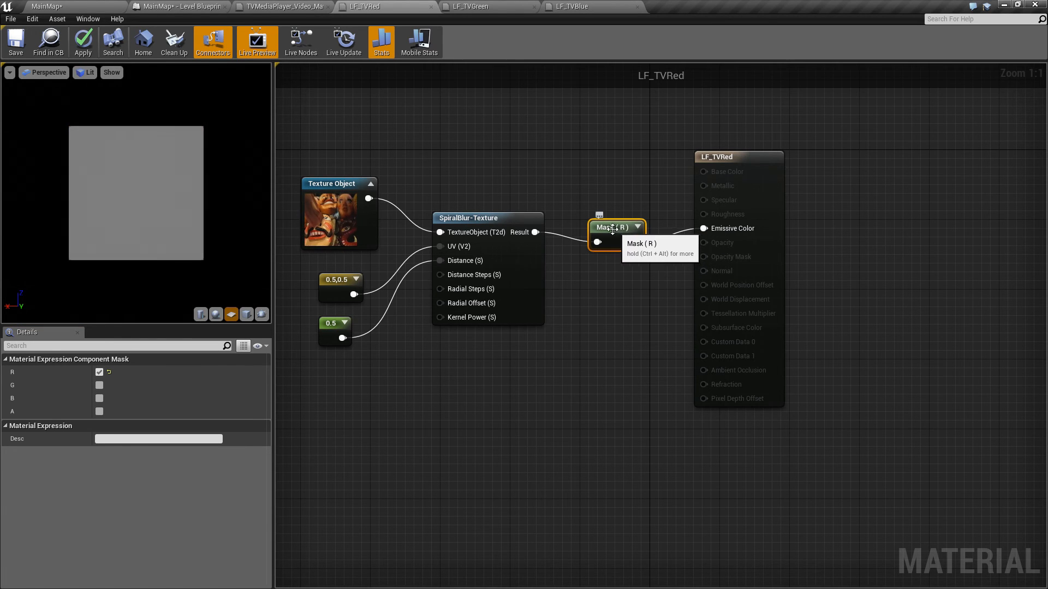
Copy the whole blur and mask network from LF_TVRed, and delete the Texture Sample in LF_TVGreen
{"action": "left_click_drag", "start_coordinate": [324, 131], "coordinate": [609, 376]}
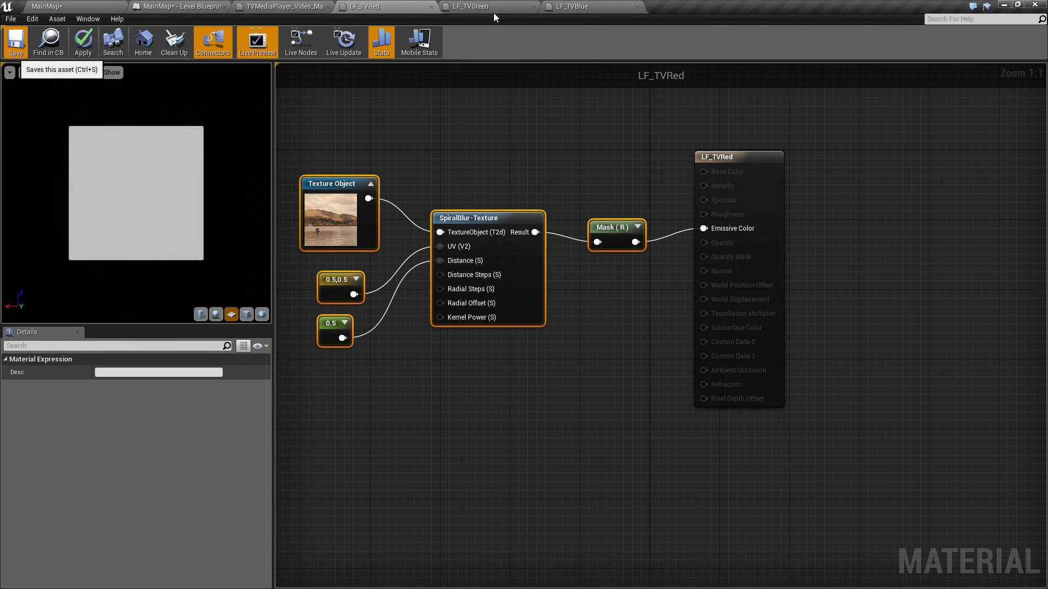
{"action": "left_click", "coordinate": [479, 7]}
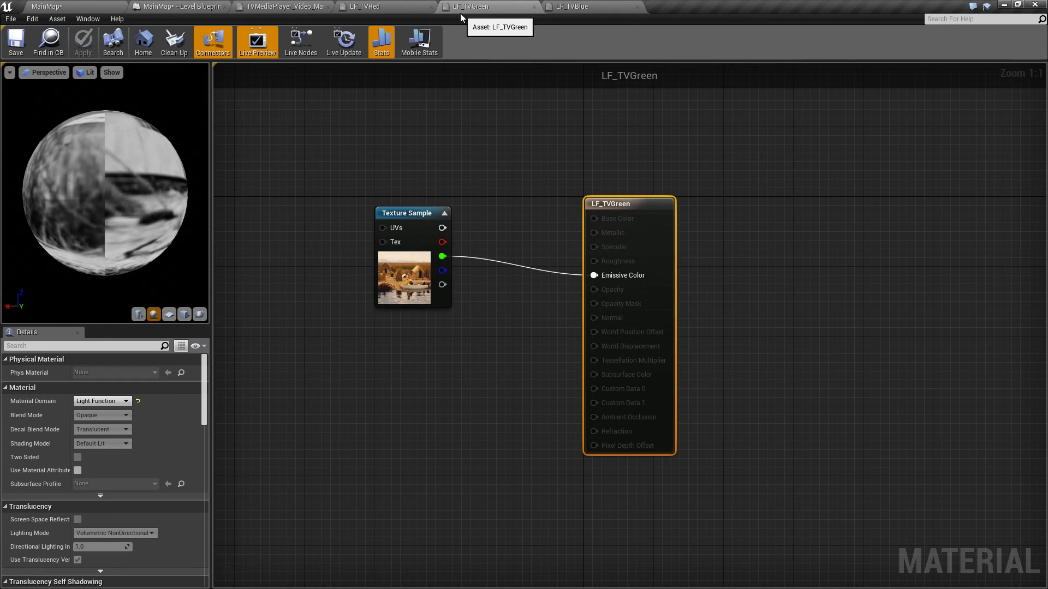
{"action": "left_click_drag", "start_coordinate": [416, 129], "coordinate": [382, 215]}
{"action": "key", "text": "Delete"}
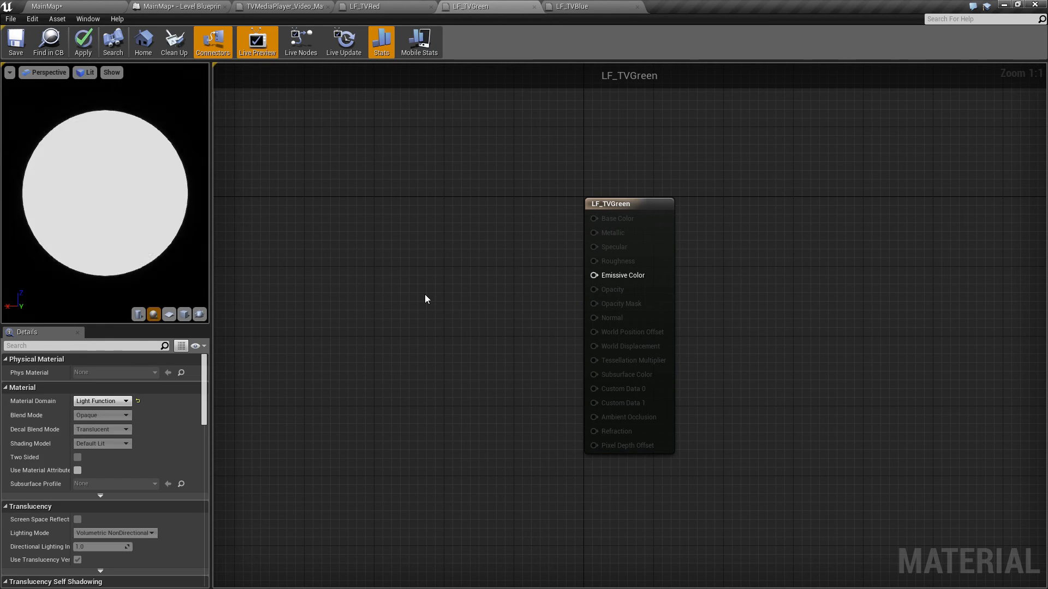
Paste the copied blur and mask network into LF_TVGreen and connect the mask's output to Emissive Color
{"action": "key", "text": "ctrl+v"}
{"action": "left_click_drag", "start_coordinate": [514, 273], "coordinate": [388, 232]}
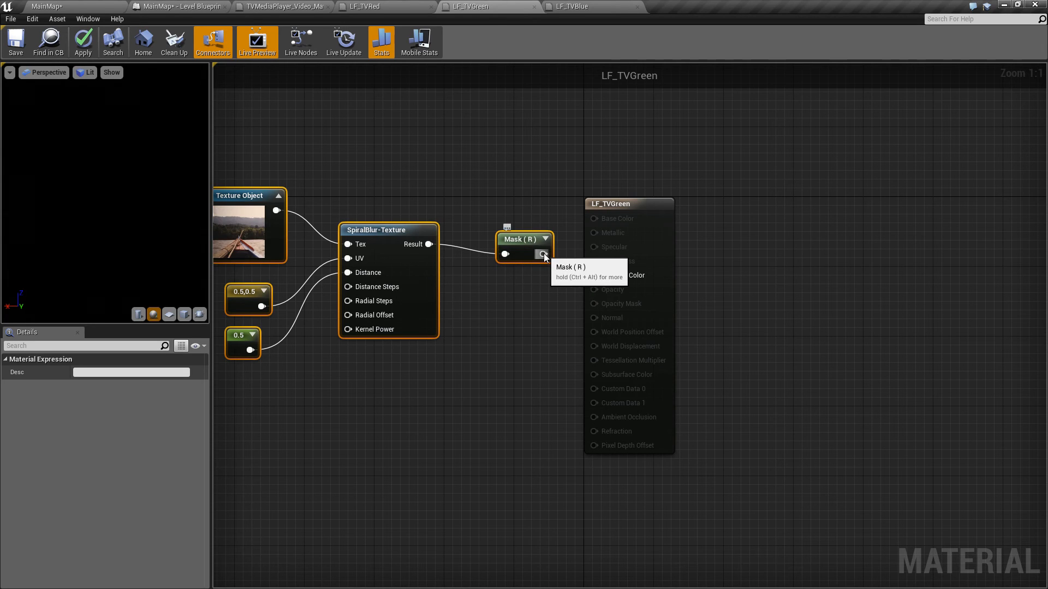
{"action": "left_click_drag", "start_coordinate": [585, 281], "coordinate": [597, 276]}
Set the LF_TVGreen ComponentMask to pass only G and save the material
{"action": "left_click", "coordinate": [515, 243]}
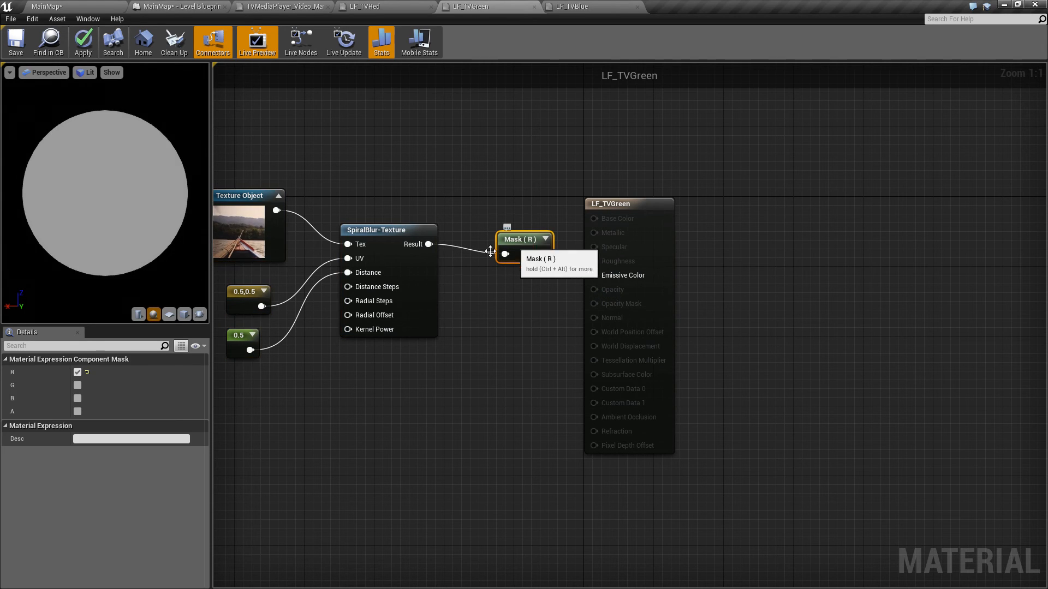
{"action": "left_click", "coordinate": [76, 386]}
{"action": "left_click", "coordinate": [78, 372]}
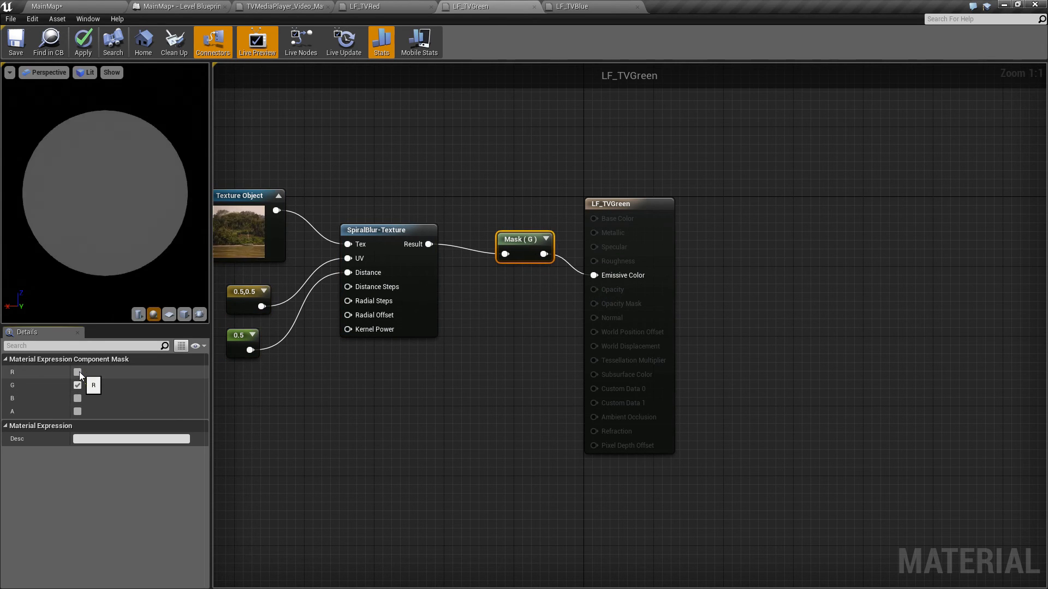
{"action": "left_click", "coordinate": [18, 48]}
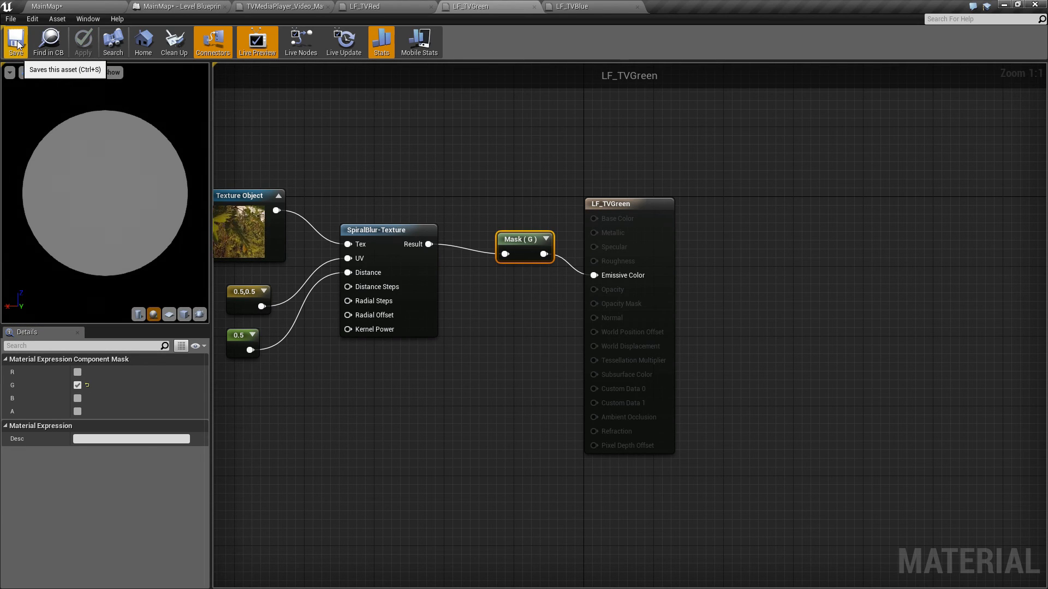
Replace the Texture Sample in LF_TVBlue with the copied blur and mask network, wiring the mask's output to Emissive Color
{"action": "left_click", "coordinate": [572, 8]}
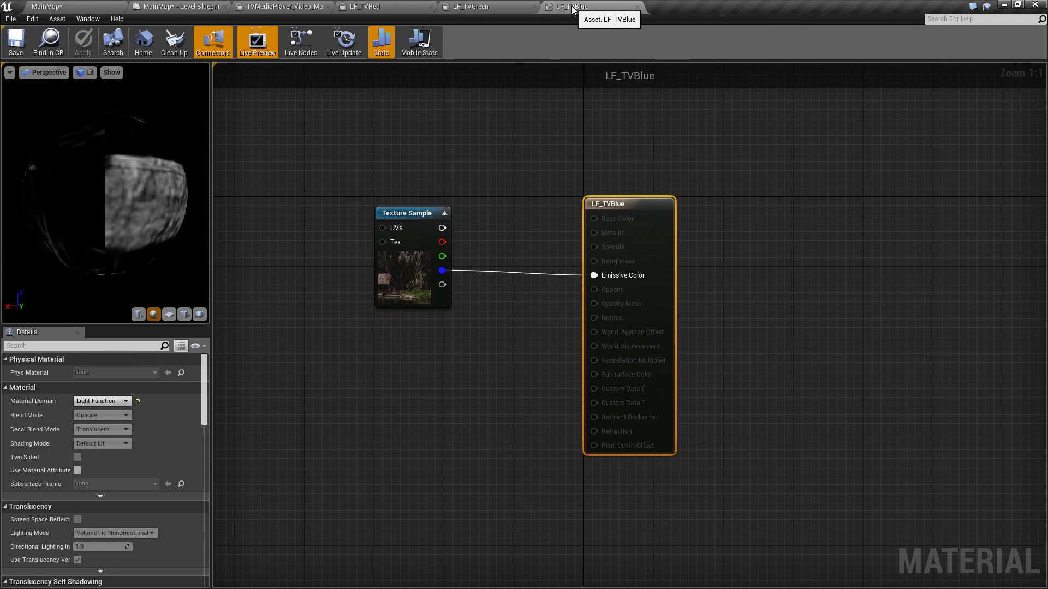
{"action": "left_click_drag", "start_coordinate": [349, 164], "coordinate": [430, 323]}
{"action": "key", "text": "Delete"}
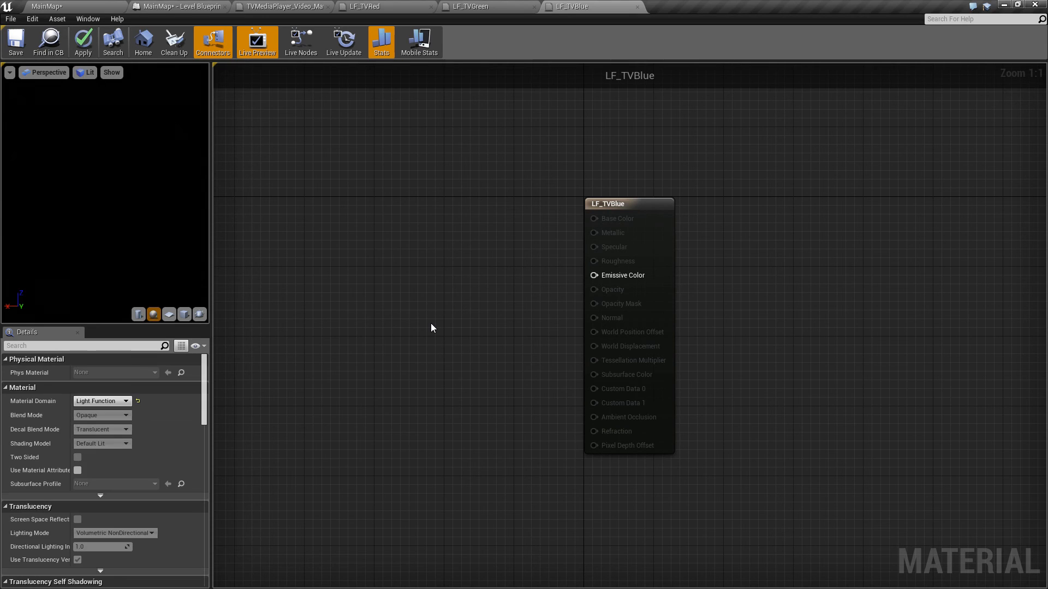
{"action": "key", "text": "ctrl+v"}
{"action": "left_click_drag", "start_coordinate": [538, 334], "coordinate": [374, 256]}
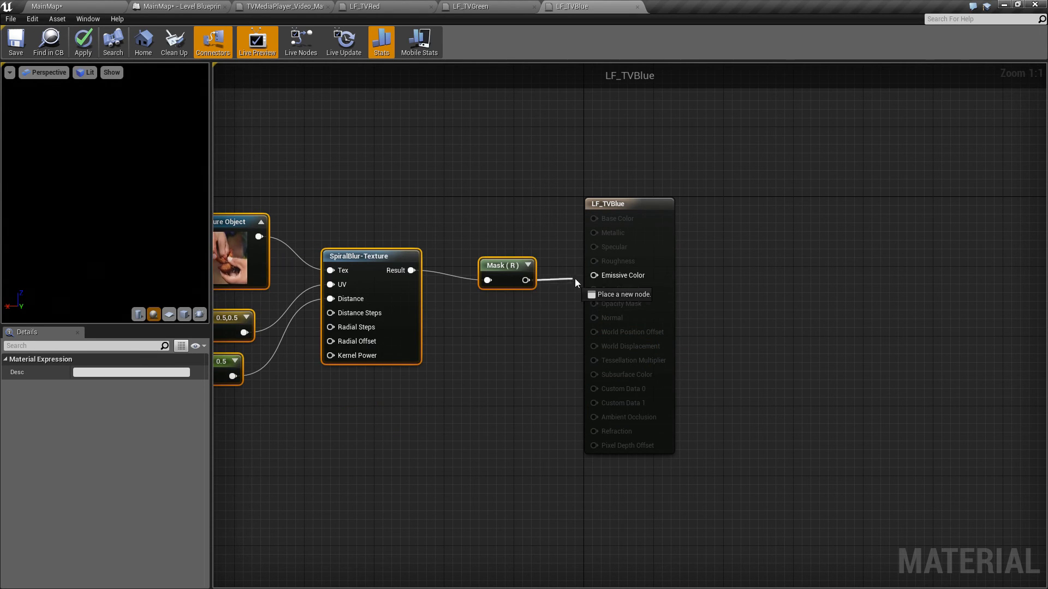
{"action": "left_click_drag", "start_coordinate": [598, 277], "coordinate": [594, 276]}
Set the LF_TVBlue ComponentMask to pass only B and save the material
{"action": "left_click", "coordinate": [501, 268]}
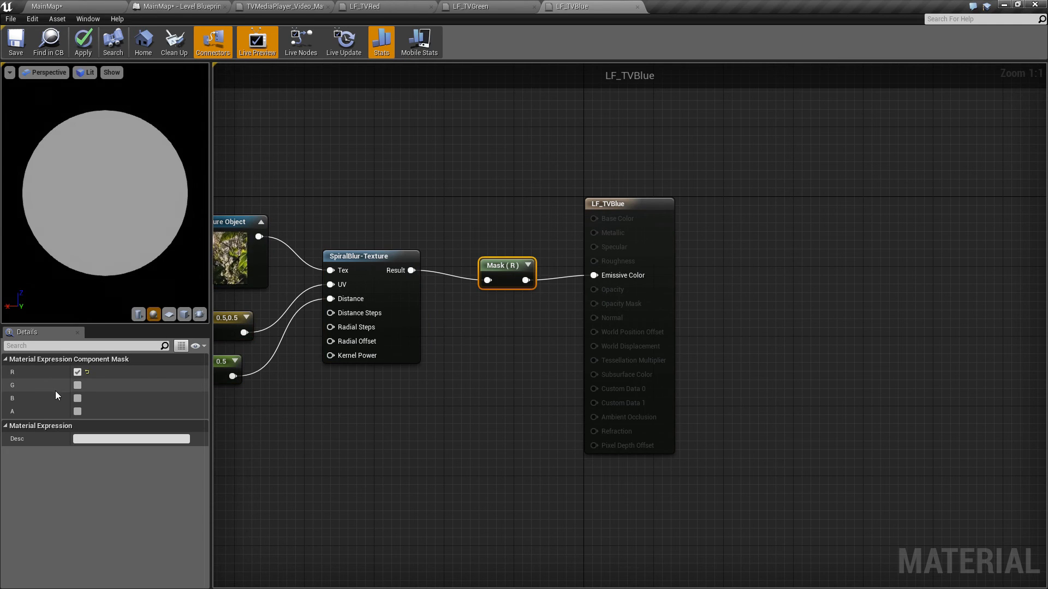
{"action": "left_click", "coordinate": [78, 373]}
{"action": "left_click", "coordinate": [78, 399]}
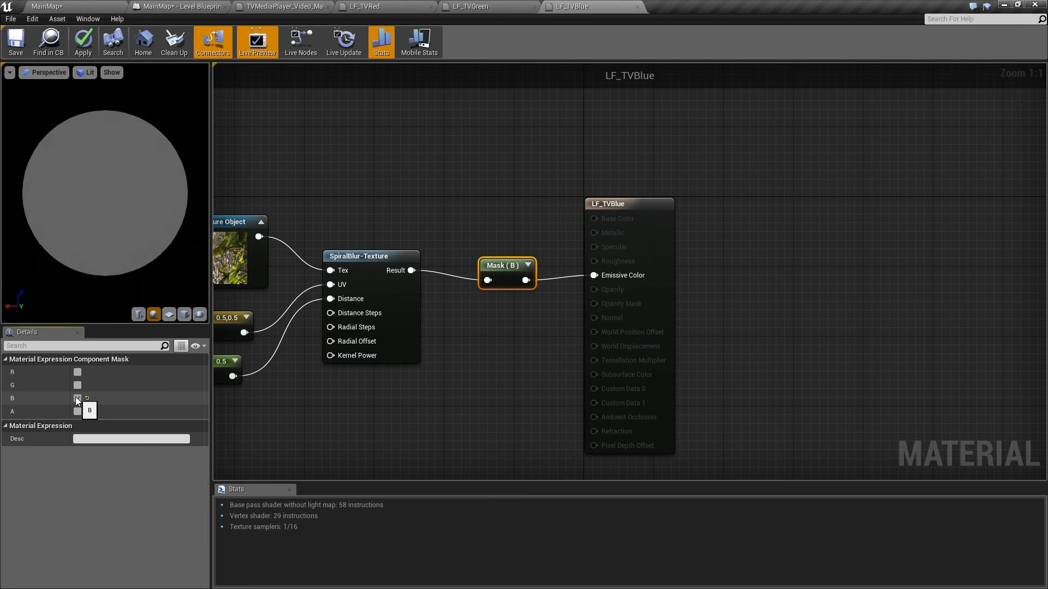
{"action": "left_click", "coordinate": [16, 44]}
Stop the simulation in MainMap and attach BlueLight and GreenLight to RedLight
{"action": "left_click", "coordinate": [92, 6]}
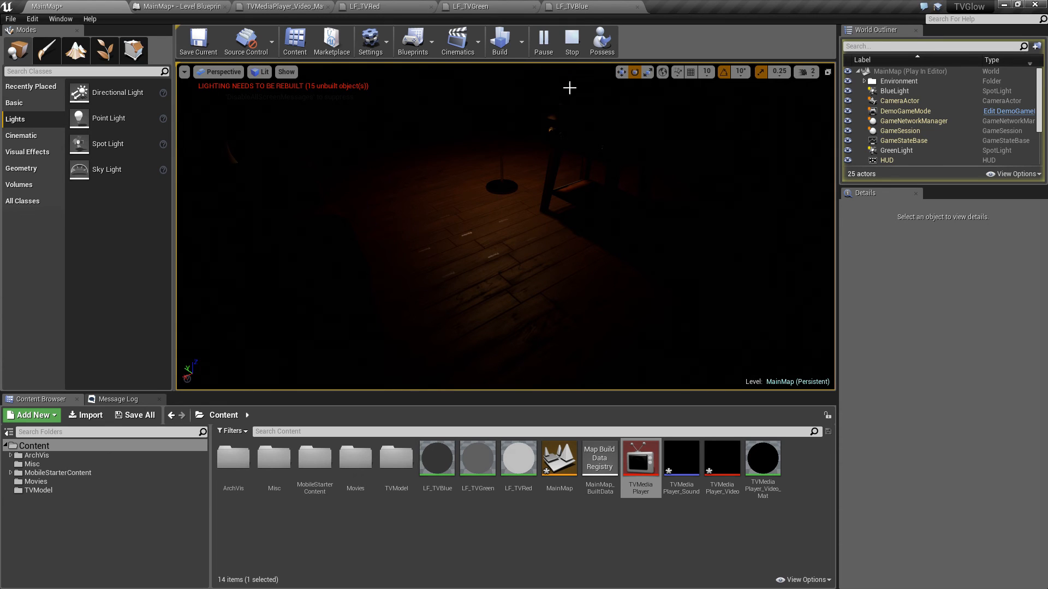
{"action": "left_click", "coordinate": [571, 38]}
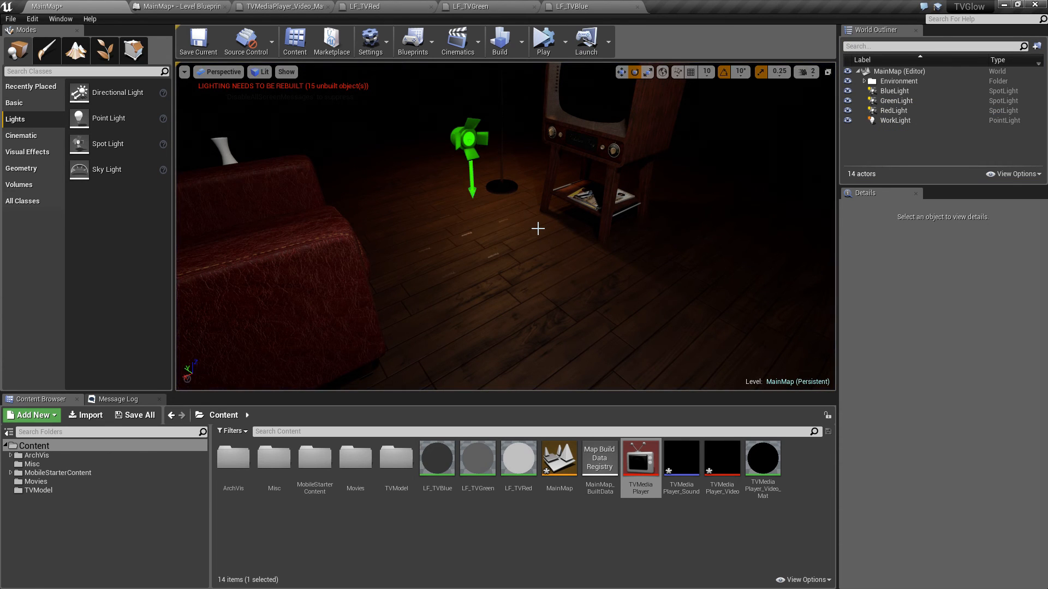
{"action": "left_click", "coordinate": [471, 140]}
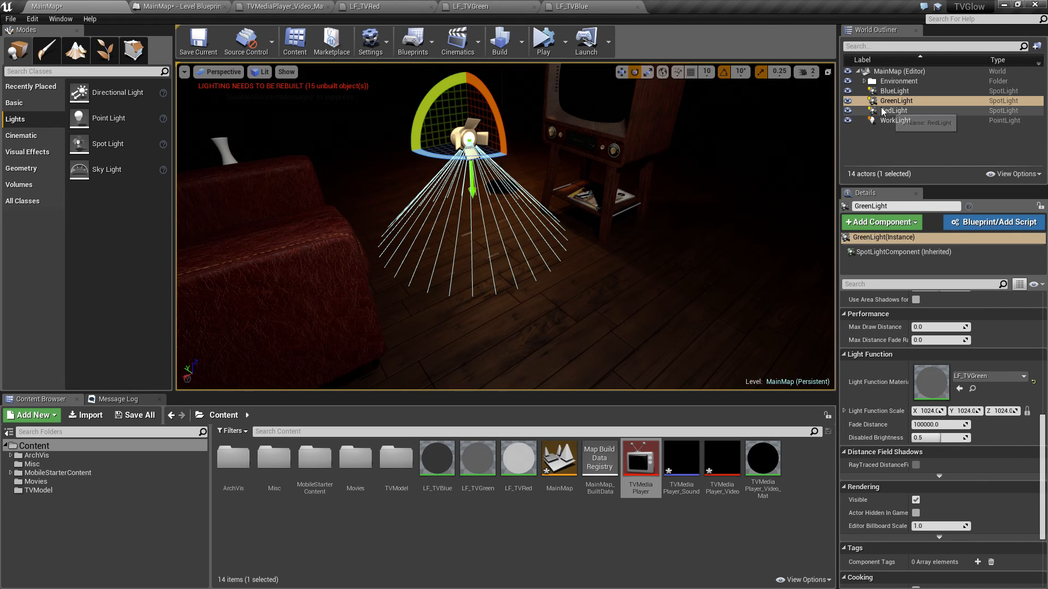
{"action": "mouse_move", "coordinate": [890, 101]}
{"action": "left_mouse_down"}
{"action": "mouse_move", "coordinate": [892, 112]}
{"action": "mouse_move", "coordinate": [895, 104]}
{"action": "left_mouse_up"}
{"action": "left_click", "coordinate": [873, 91]}
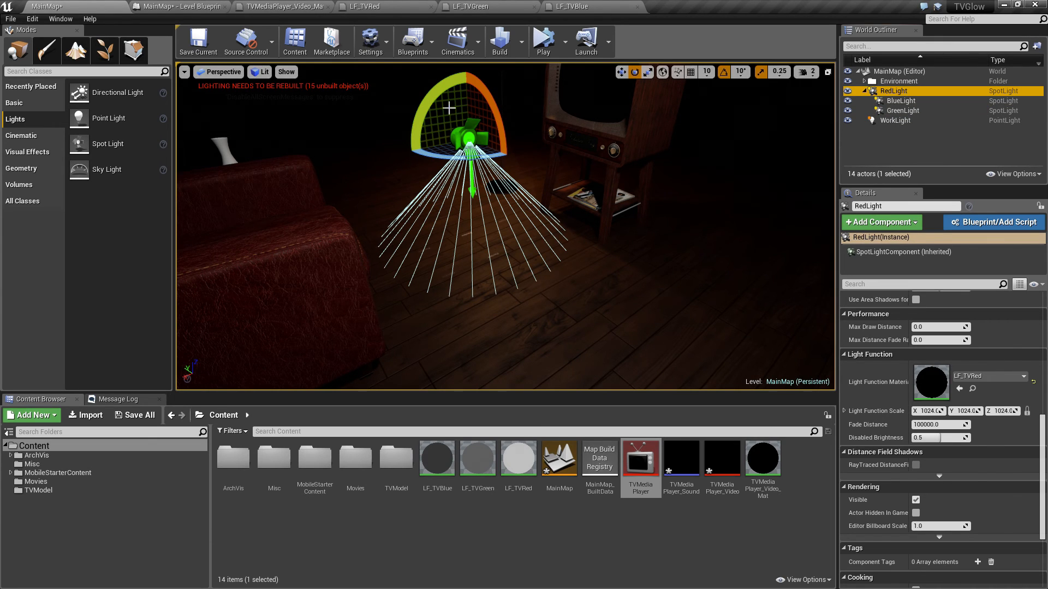
Rotate RedLight with its attached lights to shine horizontally toward the couch, and move it in front of the television screen
{"action": "left_click_drag", "start_coordinate": [429, 98], "coordinate": [468, 73]}
{"action": "key", "text": "w"}
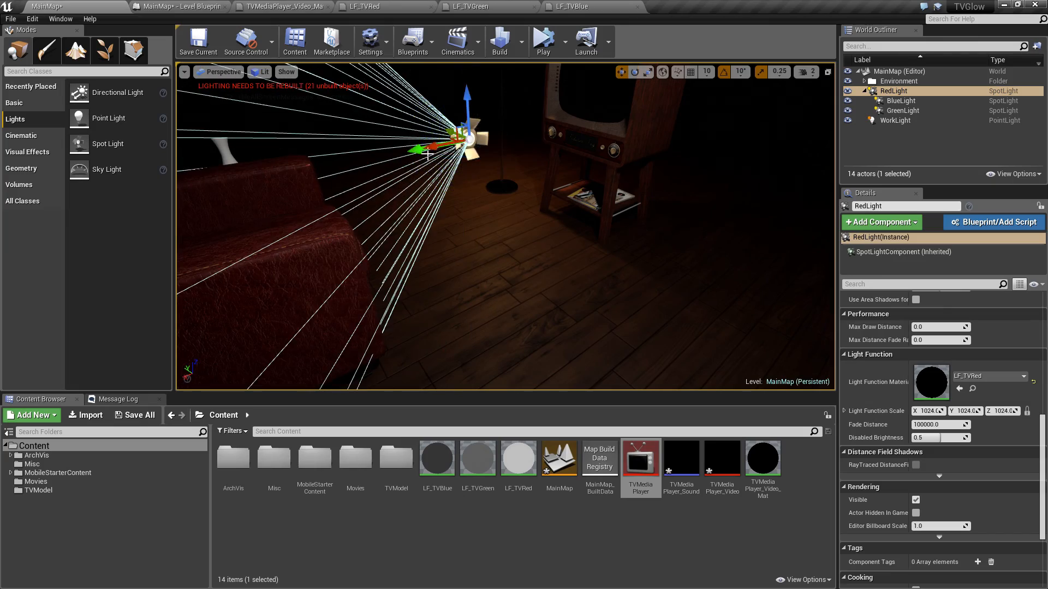
{"action": "left_click_drag", "start_coordinate": [434, 147], "coordinate": [518, 127]}
{"action": "right_click_drag", "start_coordinate": [519, 127], "coordinate": [464, 197]}
{"action": "left_click_drag", "start_coordinate": [464, 197], "coordinate": [512, 163]}
{"action": "right_click_drag", "start_coordinate": [511, 164], "coordinate": [349, 181]}
{"action": "key", "text": "d"}
{"action": "mouse_move", "coordinate": [550, 246]}
{"action": "right_mouse_down"}
{"action": "mouse_move", "coordinate": [576, 231]}
{"action": "mouse_move", "coordinate": [556, 250]}
{"action": "right_mouse_up"}
{"action": "key", "text": "a"}
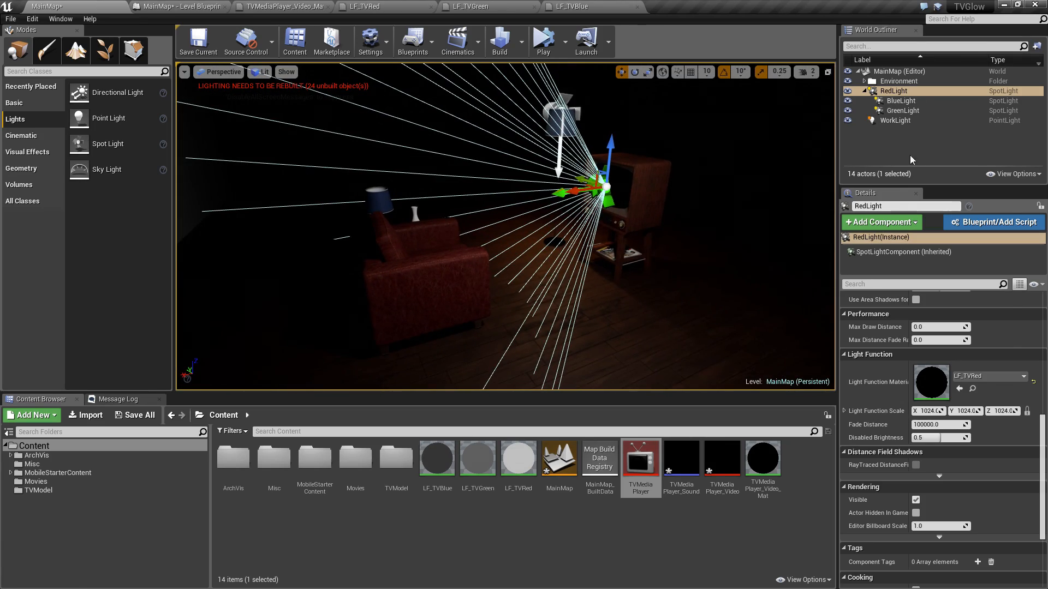
Set the Outer Cone Angle of RedLight, BlueLight and GreenLight together to 85
{"action": "left_click", "coordinate": [893, 92]}
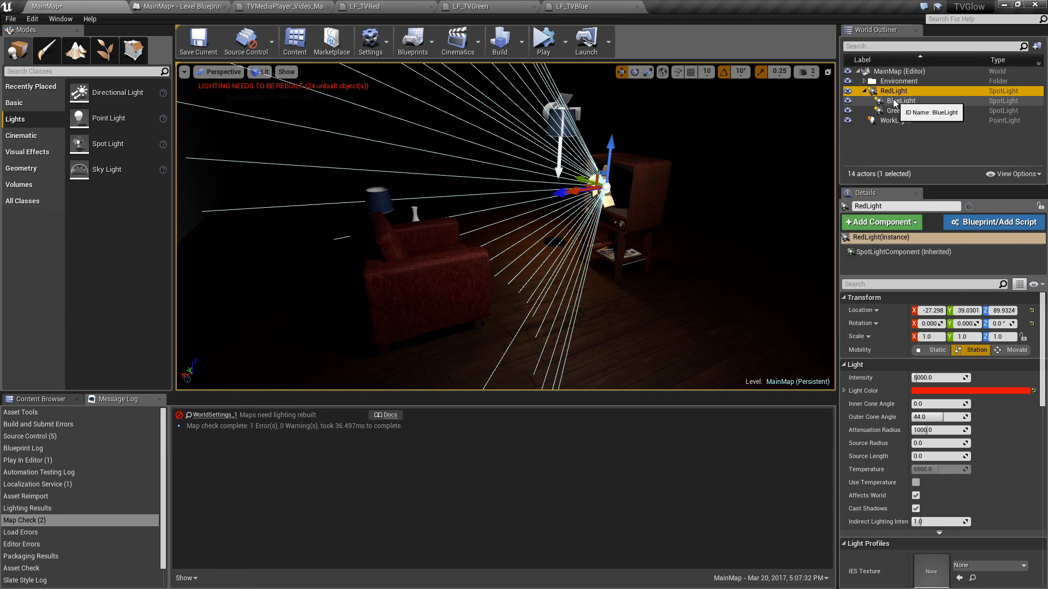
{"action": "left_click", "coordinate": [896, 101], "text": "ctrl"}
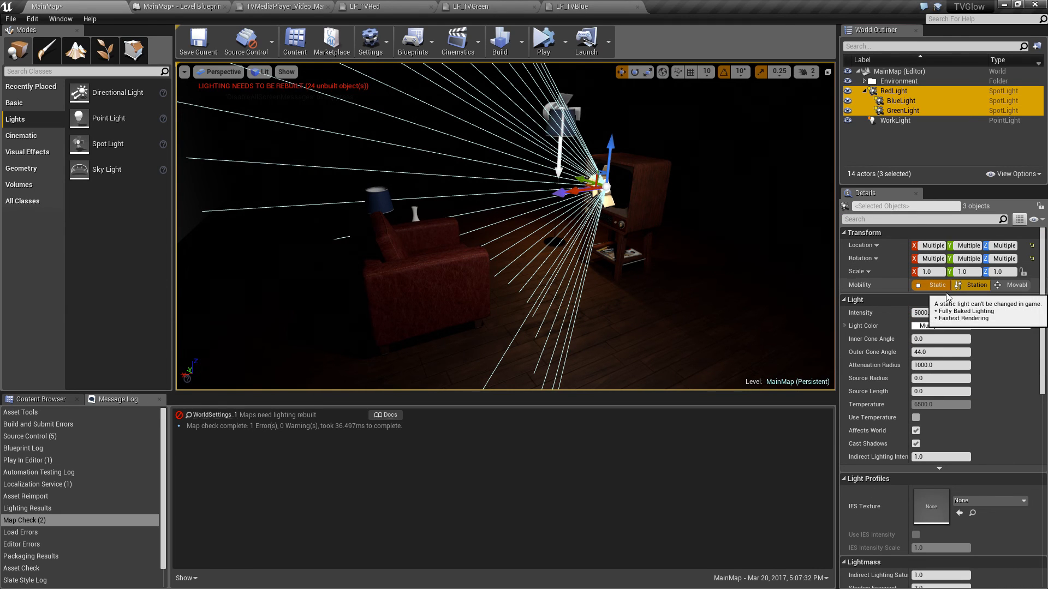
{"action": "left_click", "coordinate": [898, 351]}
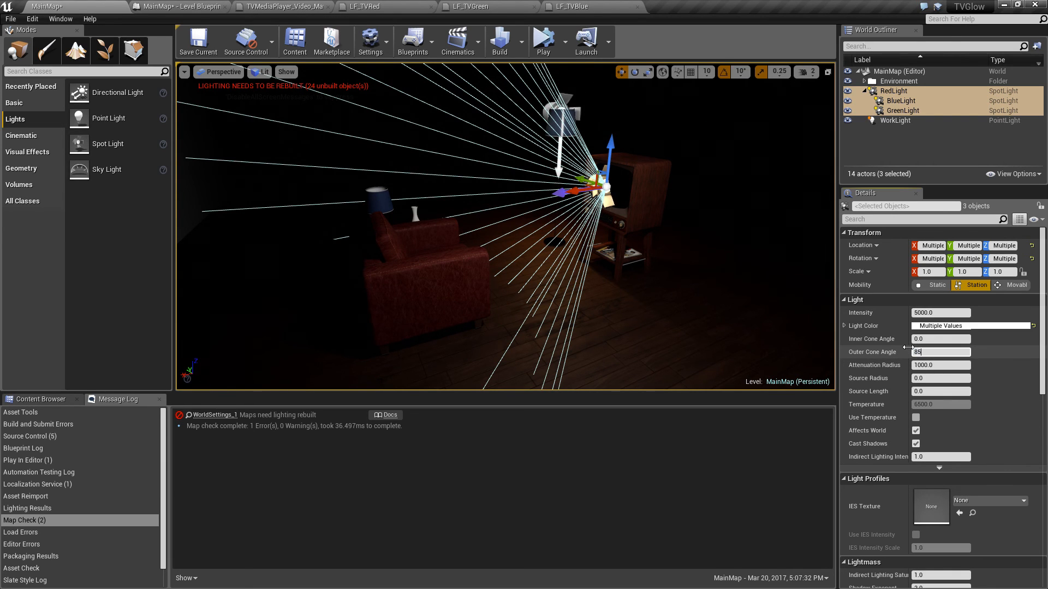
{"action": "key", "text": "Return"}
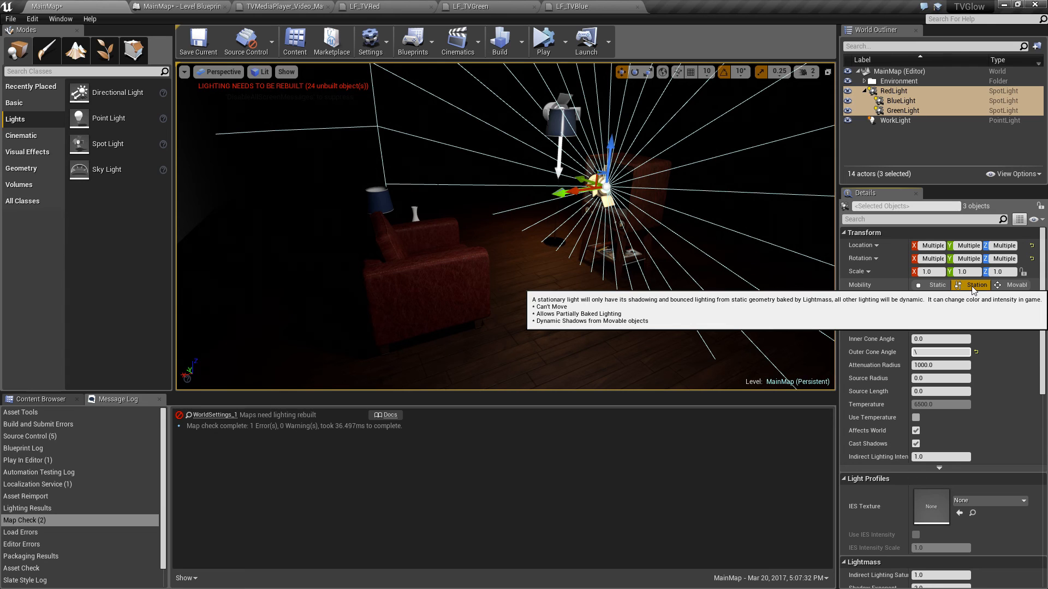
Build the level's lighting, simulate the level to check the television glow, and stop the simulation
{"action": "right_click_drag", "start_coordinate": [698, 207], "coordinate": [645, 188]}
{"action": "left_click", "coordinate": [500, 43]}
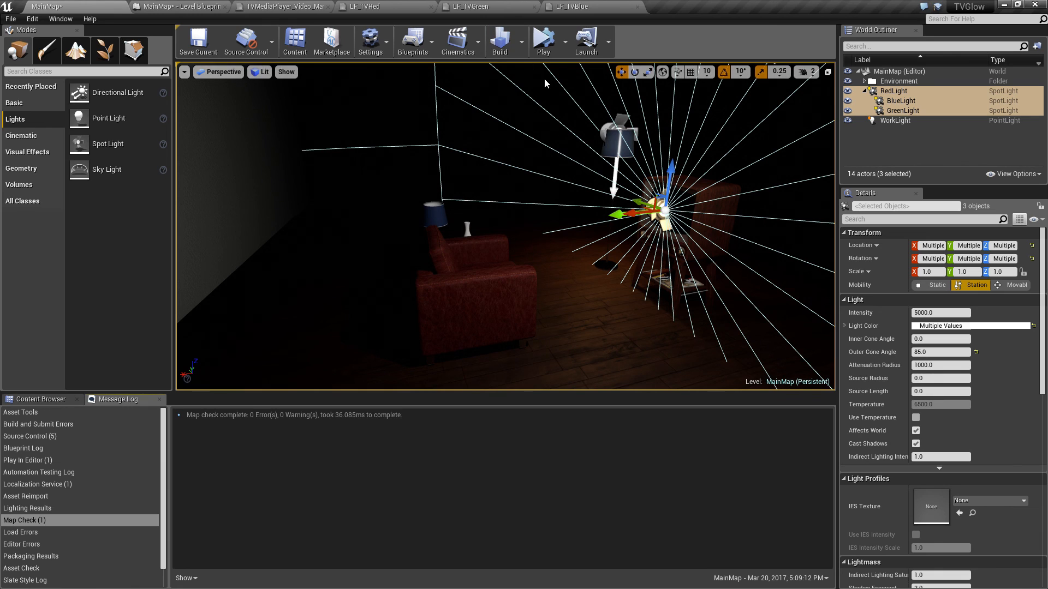
{"action": "left_click", "coordinate": [546, 40]}
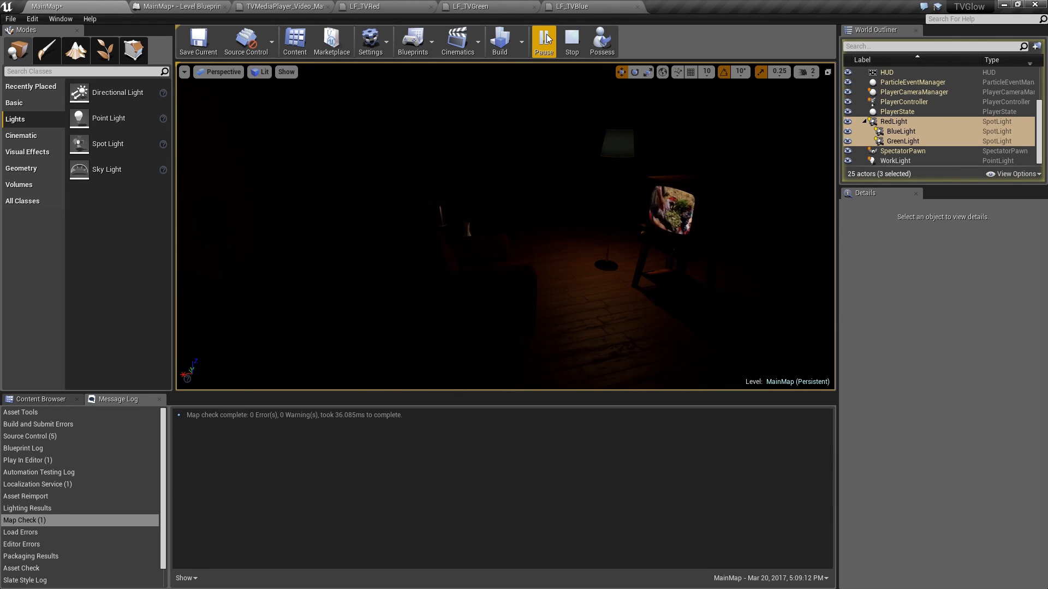
{"action": "left_click", "coordinate": [571, 40]}
Set the Intensity of RedLight, BlueLight and GreenLight together to 30000
{"action": "left_click", "coordinate": [875, 92]}
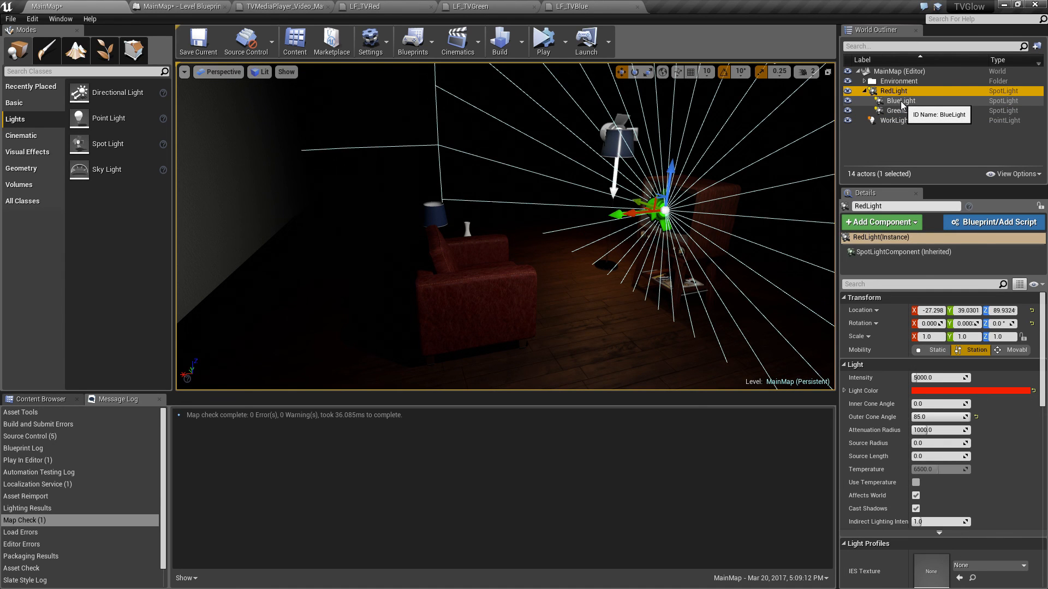
{"action": "left_click", "coordinate": [901, 101], "text": "ctrl"}
{"action": "left_click", "coordinate": [900, 111], "text": "ctrl"}
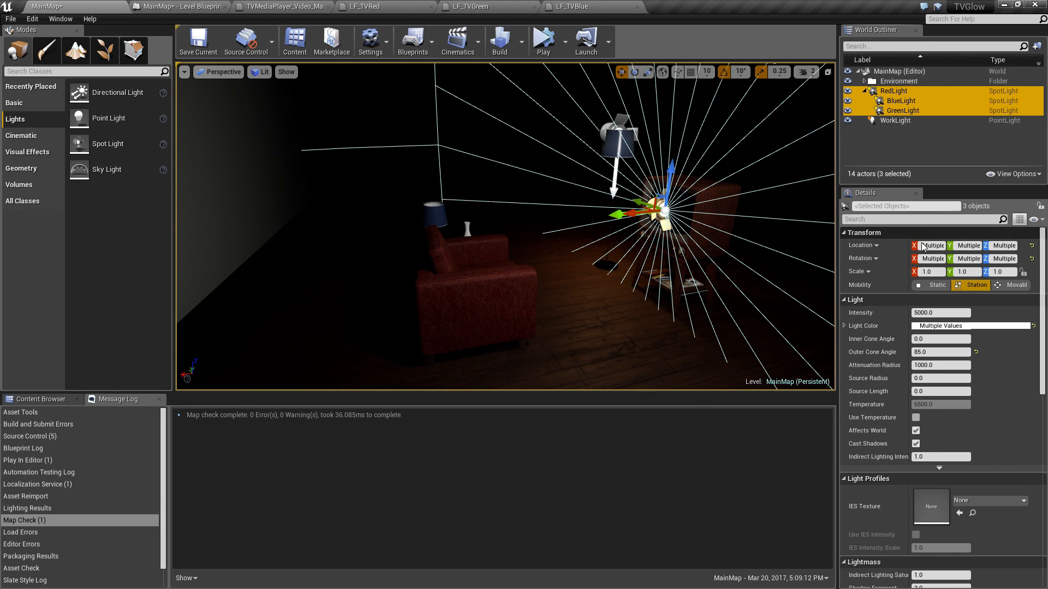
{"action": "left_click", "coordinate": [948, 312]}
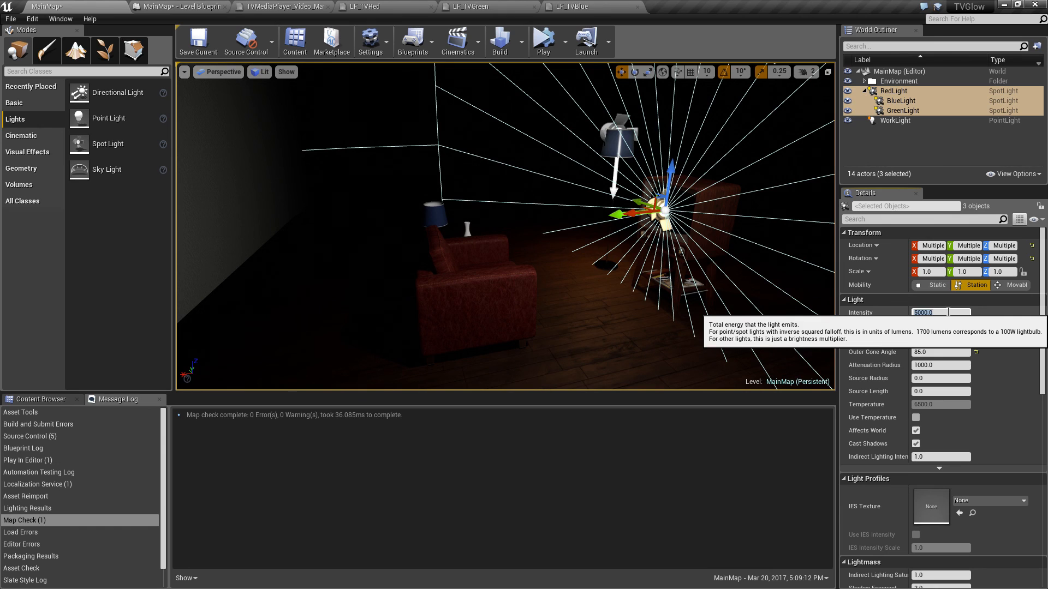
{"action": "type", "text": "30"}
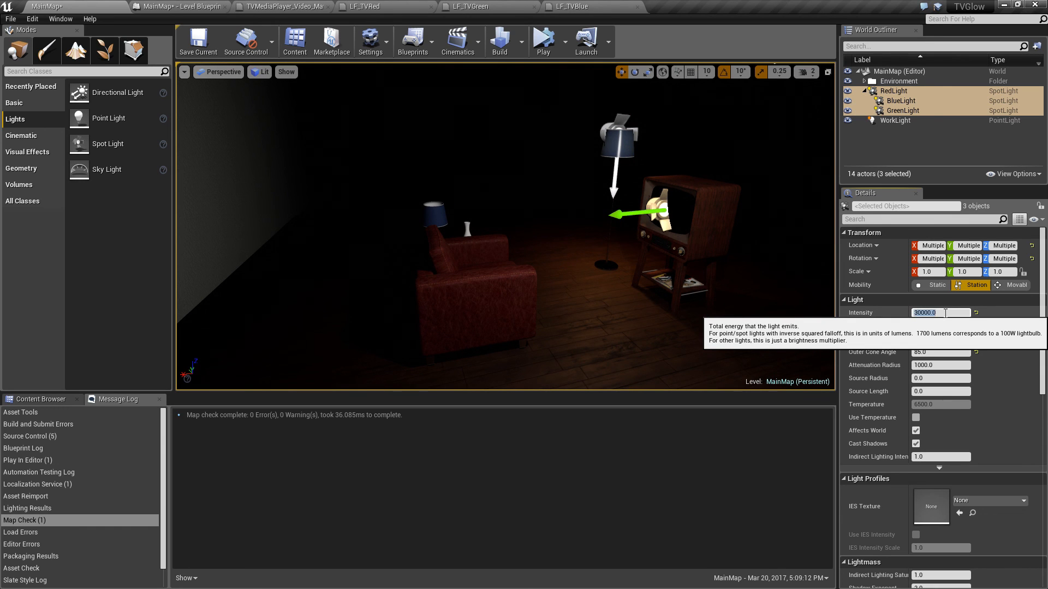
Play the level in the viewport at full screen to examine the television glow with nothing selected
{"action": "left_click", "coordinate": [608, 105]}
{"action": "left_click", "coordinate": [565, 43]}
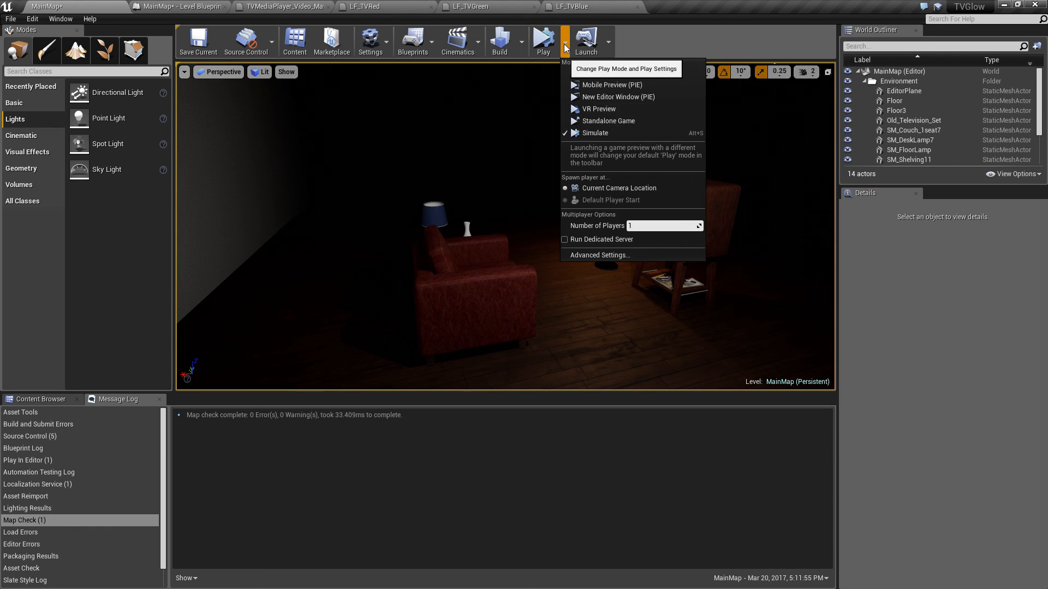
{"action": "left_click", "coordinate": [608, 73]}
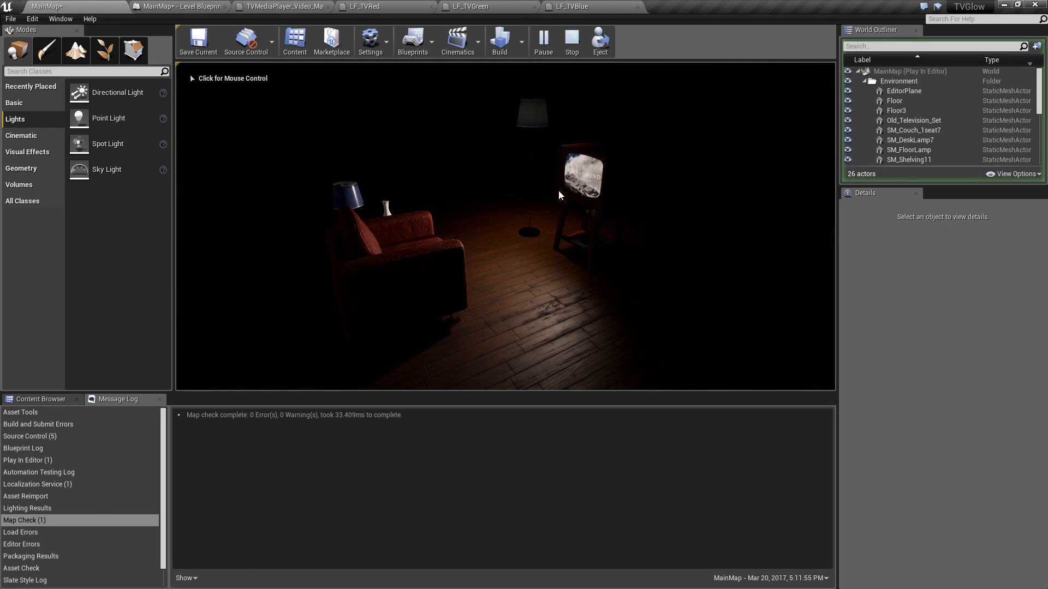
{"action": "key", "text": "F11"}
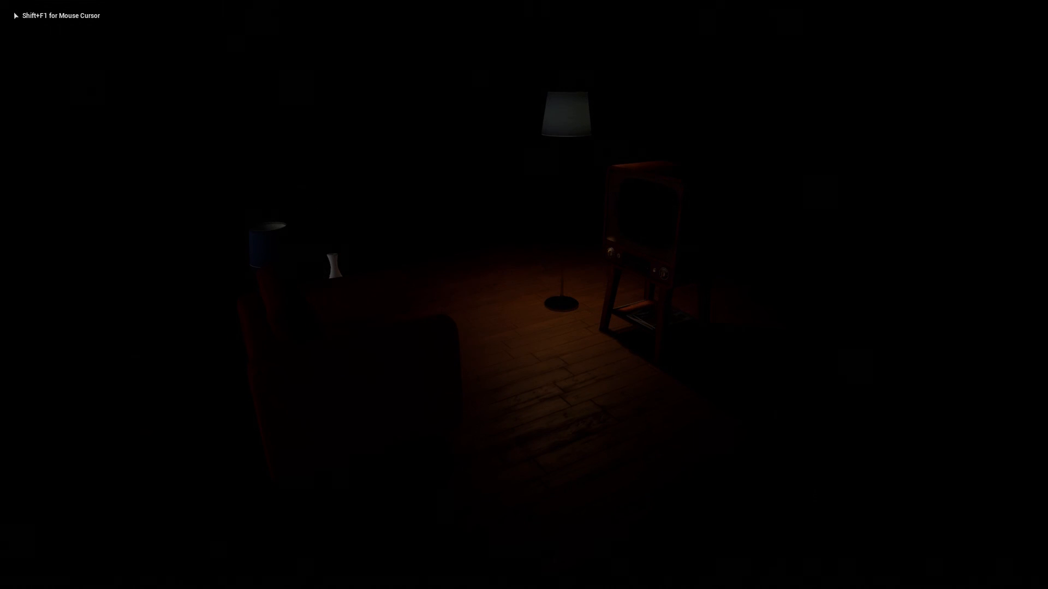